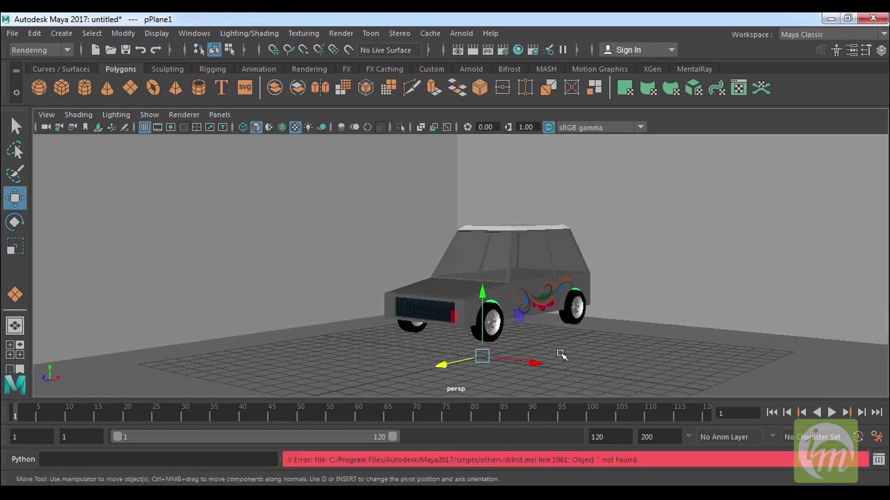
Step: Review the light types that Arnold offers for the scene
mouse_move(562, 351)
alt+middle_down()
mouse_move(570, 344)
mouse_move(559, 344)
alt+middle_up()
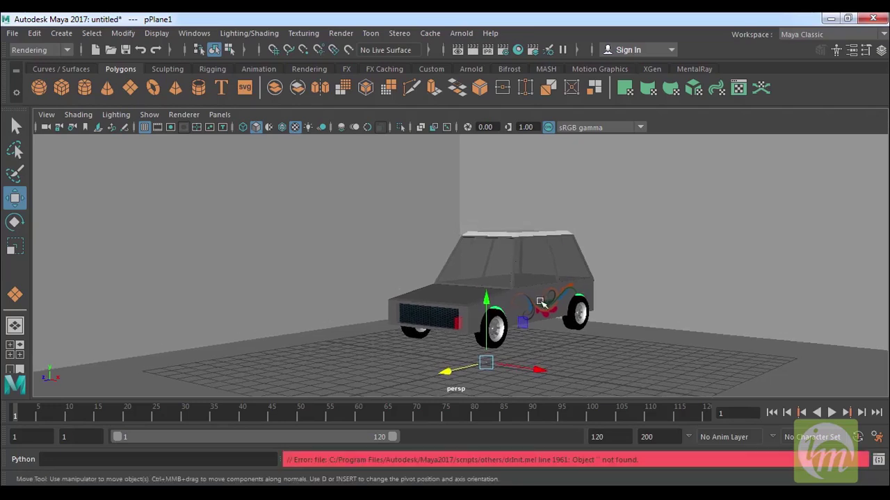
click(53, 50)
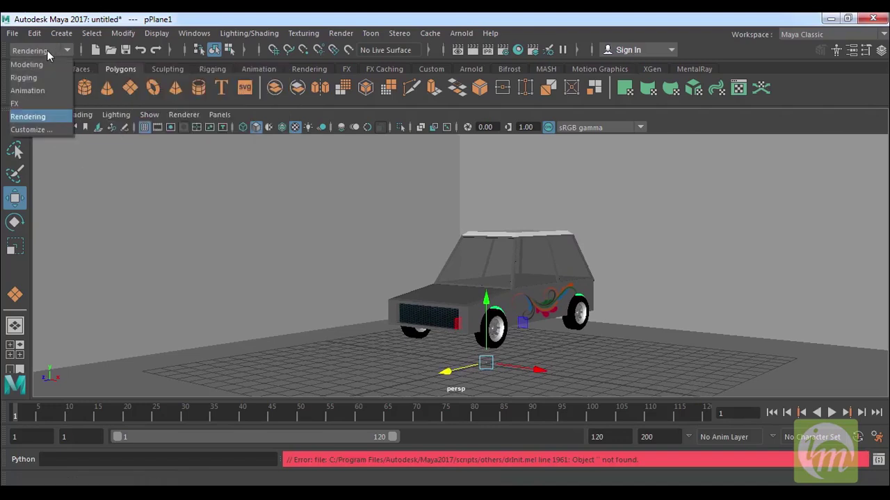
click(51, 120)
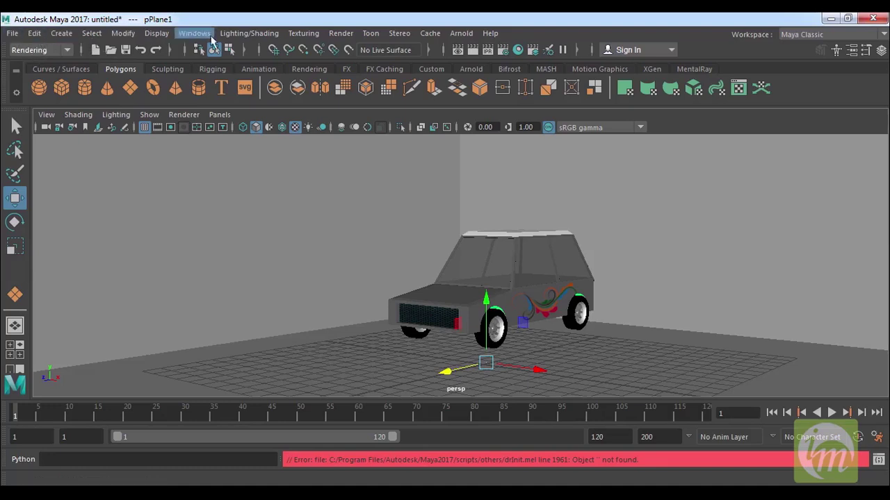
click(461, 33)
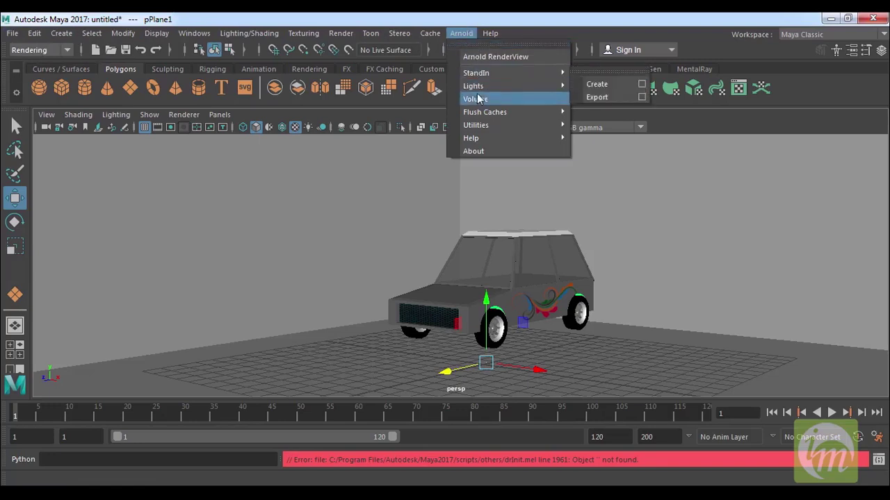
mouse_move(489, 89)
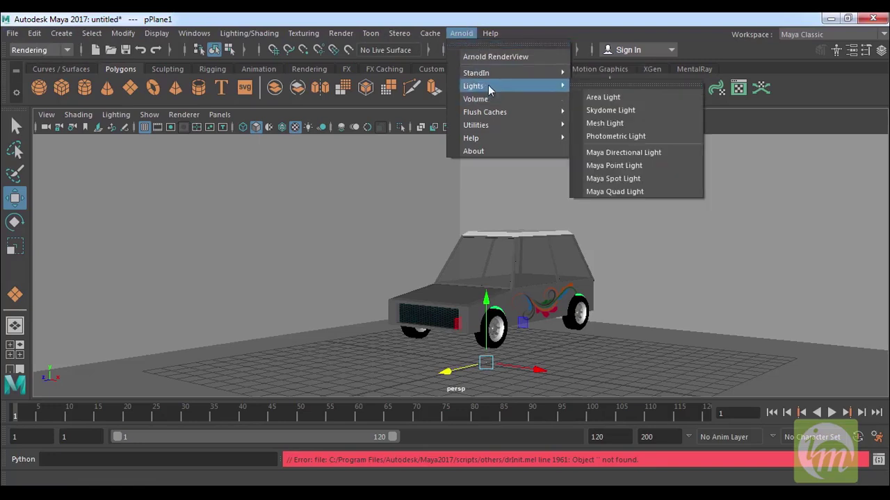
click(611, 85)
drag(665, 67, 657, 51)
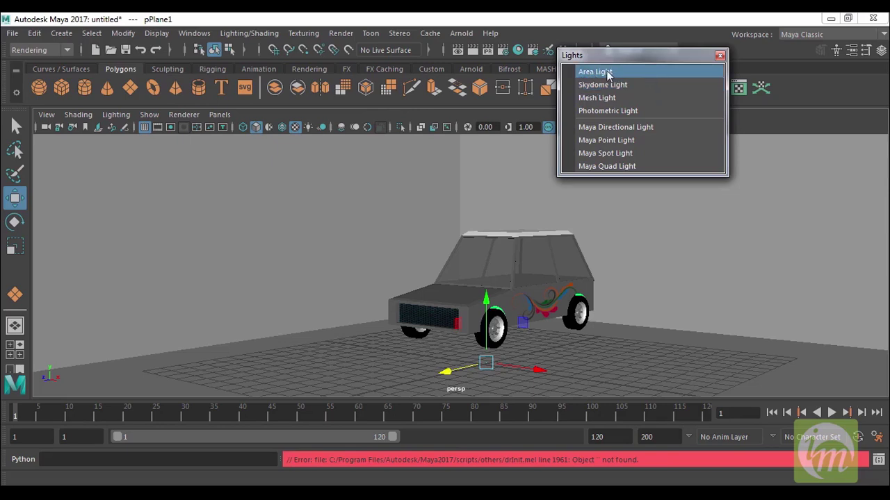
click(720, 57)
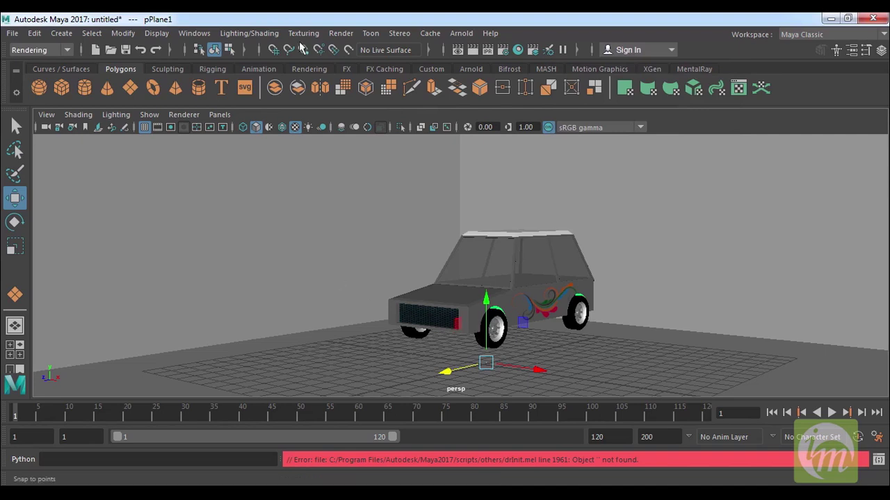
Step: Create an ambient light and raise it above the car's roof
click(308, 69)
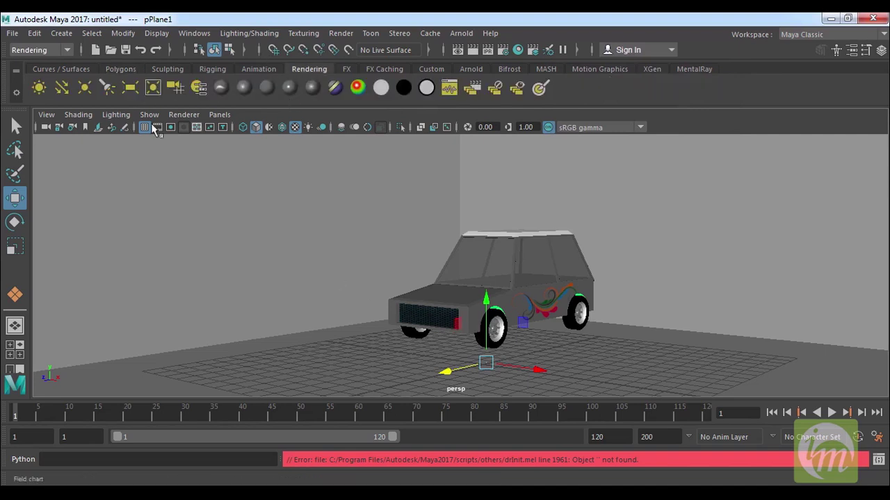
click(39, 88)
drag(482, 304, 486, 98)
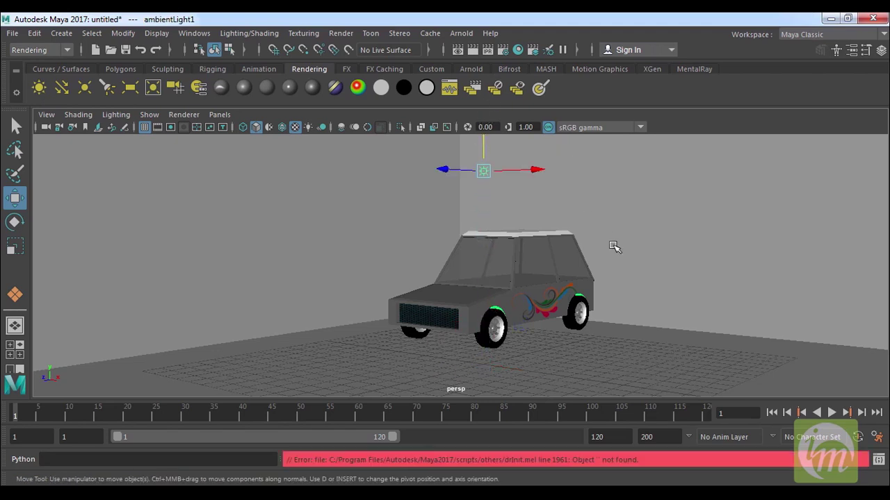
Step: Set the ambient light's intensity to 0.5
key(ctrl+a)
click(565, 308)
text(0.5)
key(Return)
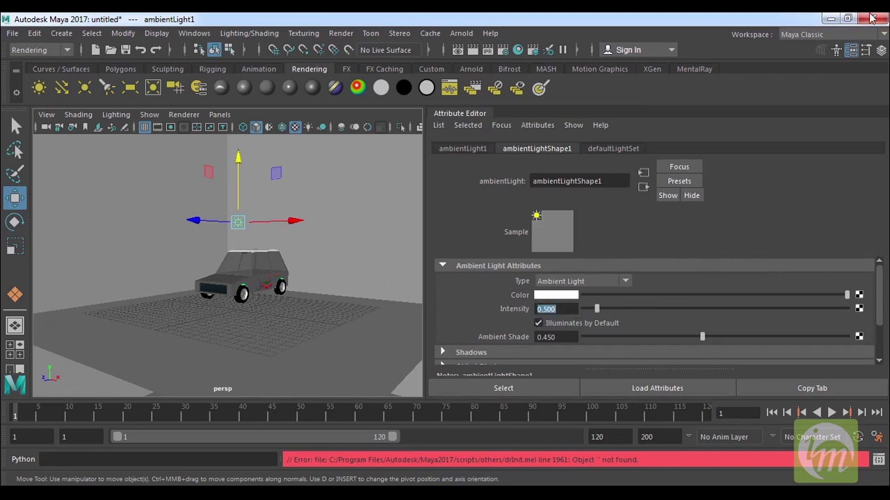
Step: Create a spot light and move it about 15.4 cm forward along Z and about 9 cm up
drag(425, 188, 590, 182)
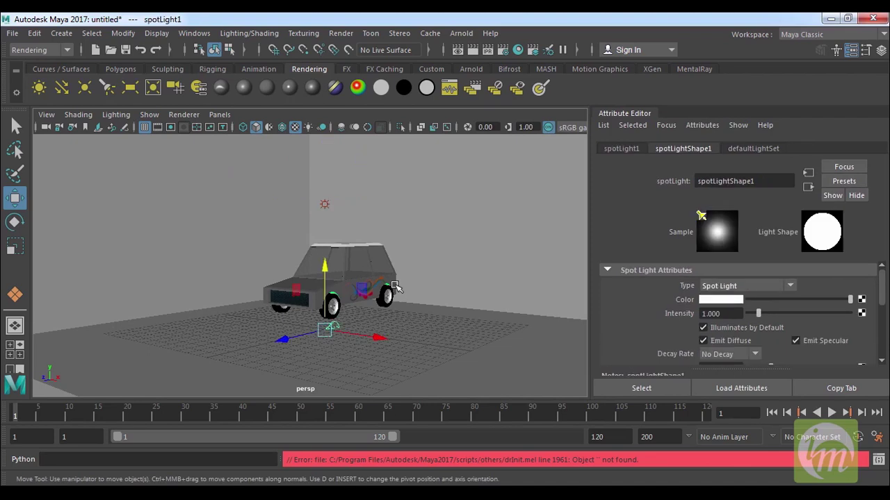
drag(298, 332, 101, 379)
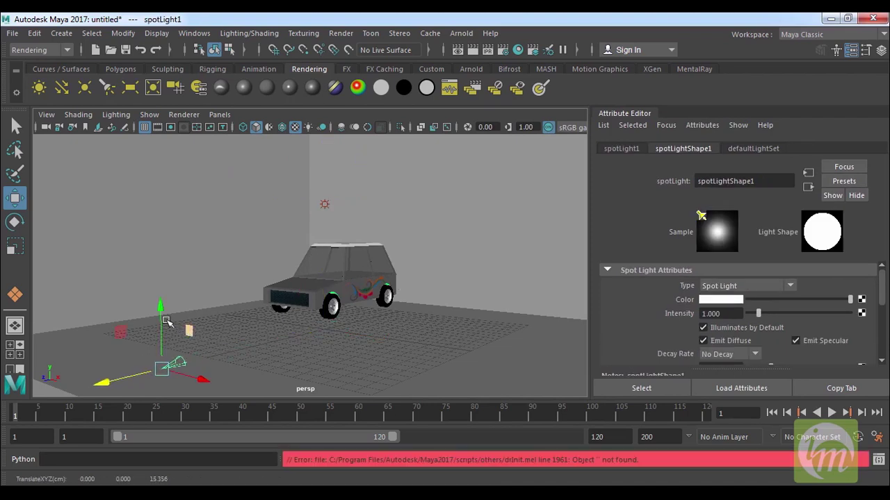
drag(159, 299, 160, 161)
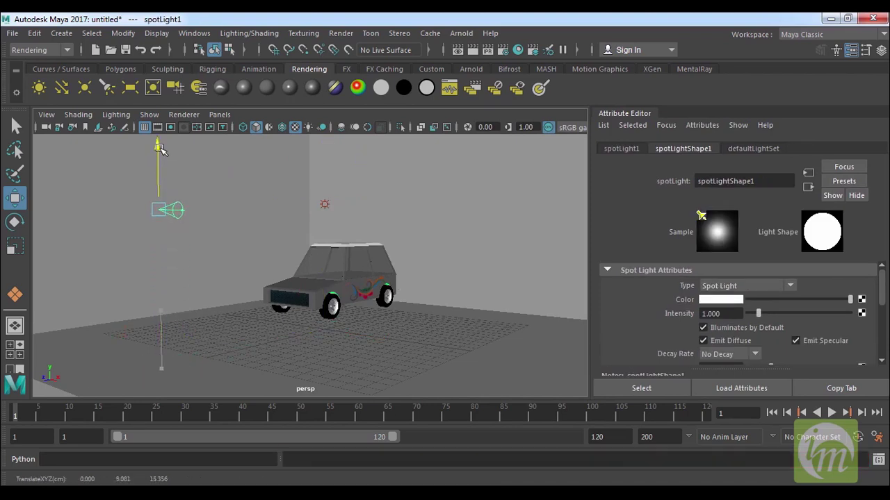
Step: Aim the spot light at the car by repositioning its target point near the front of the car
key(t)
drag(199, 211, 313, 213)
drag(341, 171, 340, 250)
Step: Widen the spot light's cone angle to about 91 degrees
scroll(396, 298, up, 4)
alt+middle_drag(395, 298, 412, 316)
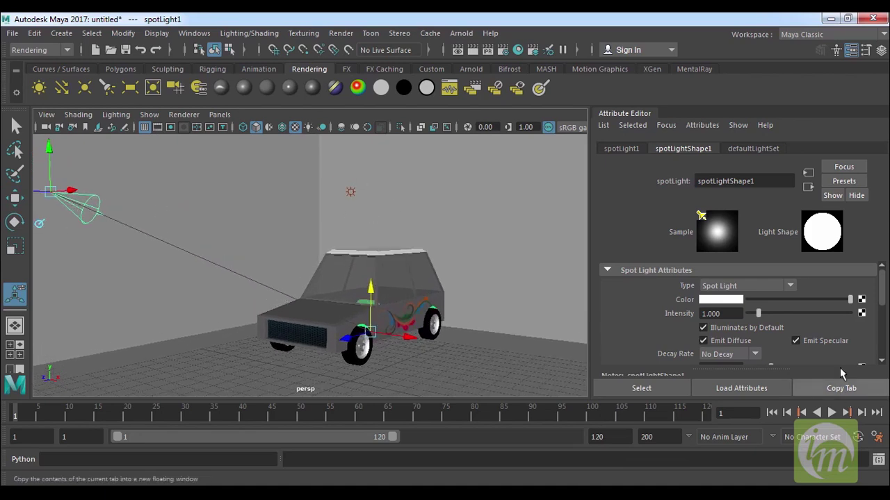
scroll(842, 313, down, 3)
drag(770, 304, 799, 313)
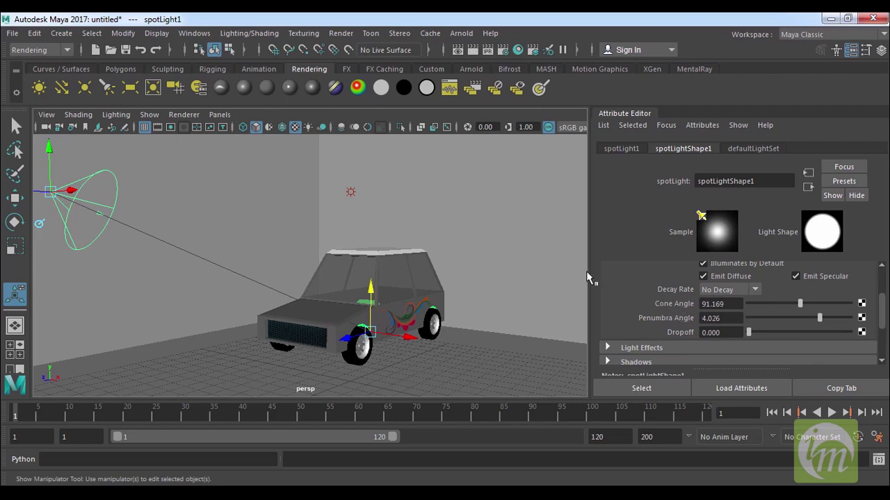
Step: Light the perspective view with all scene lights
click(116, 115)
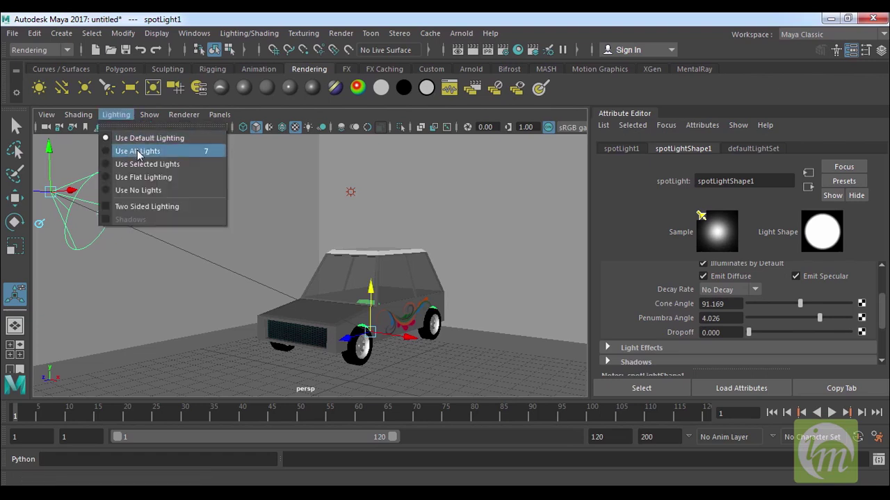
click(137, 151)
mouse_move(347, 264)
alt+mouse_down()
mouse_move(348, 247)
mouse_move(338, 268)
alt+mouse_up()
alt+middle_drag(404, 300, 385, 280)
alt+drag(385, 280, 399, 278)
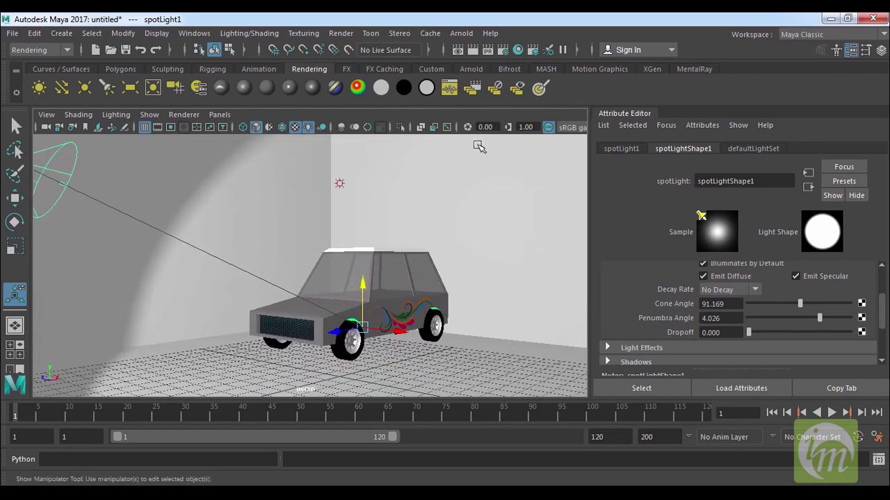
Step: Change the renderer to Maya Software in the render settings
click(505, 55)
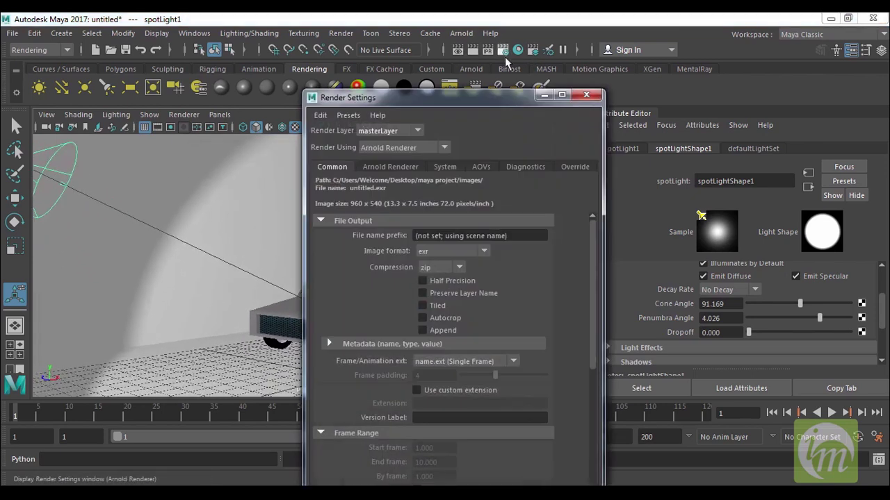
click(443, 147)
click(417, 163)
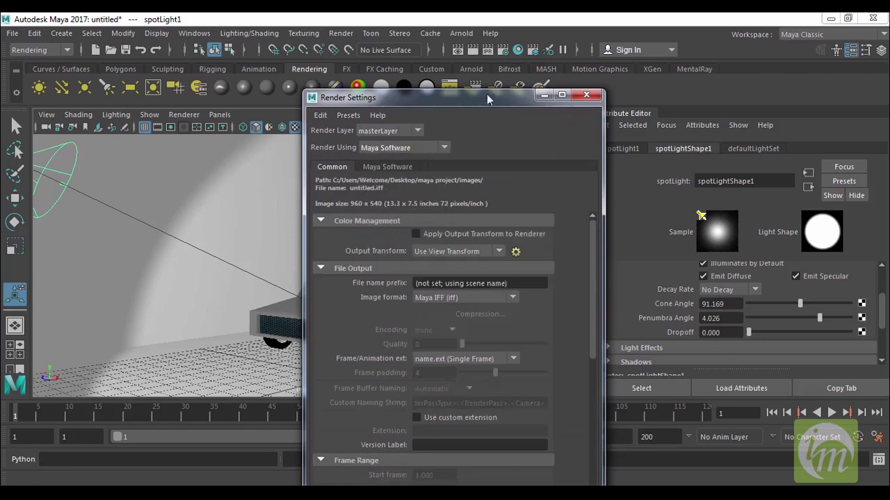
drag(495, 99, 559, 76)
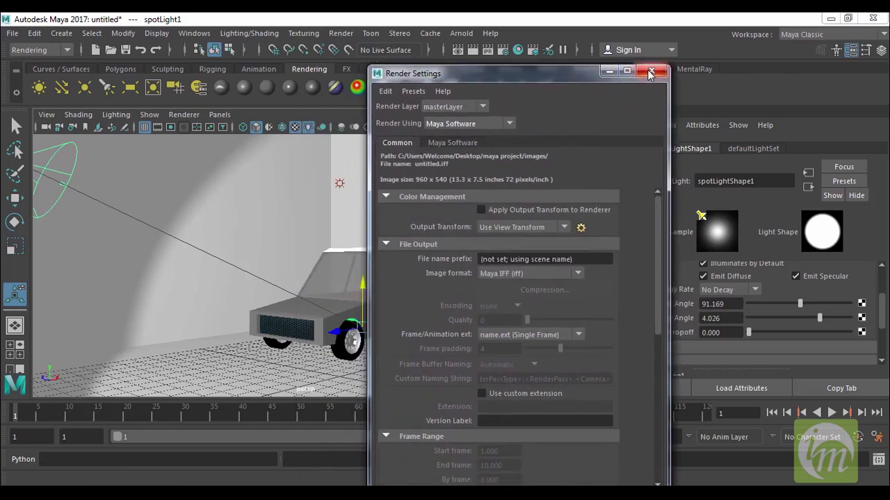
Step: Set the render image size to the 640x480 preset and close the render settings
drag(661, 227, 652, 359)
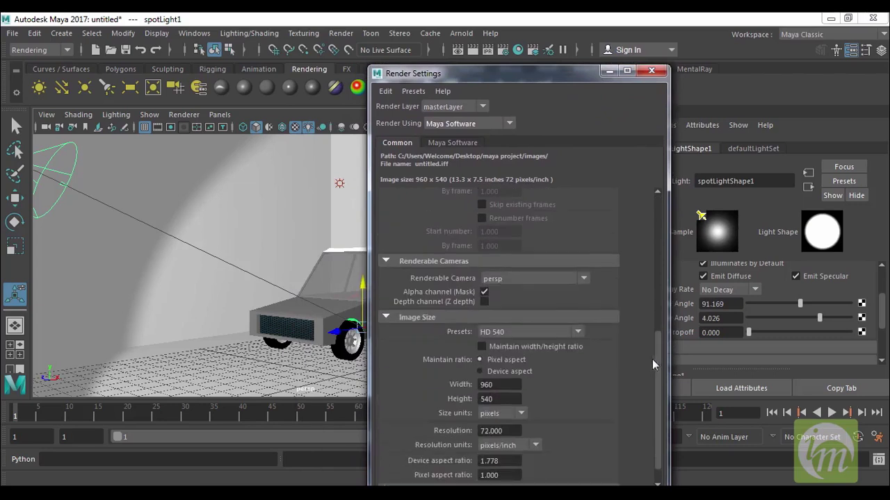
click(546, 331)
click(512, 344)
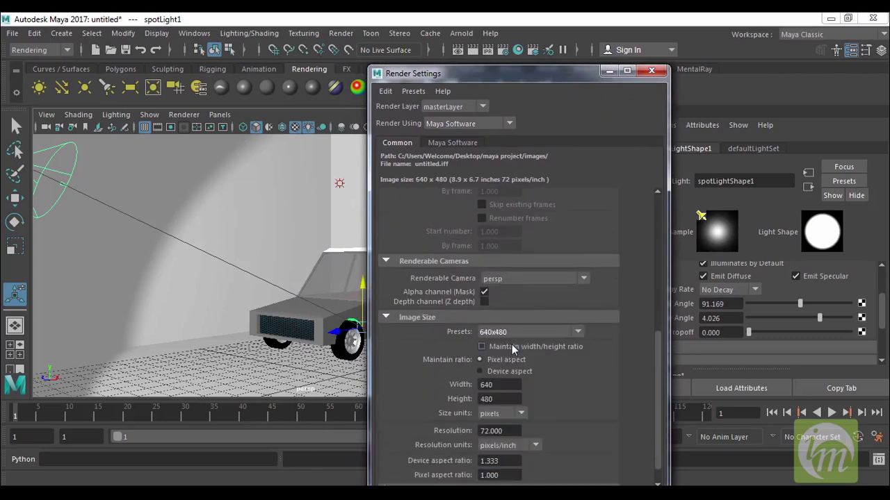
click(652, 71)
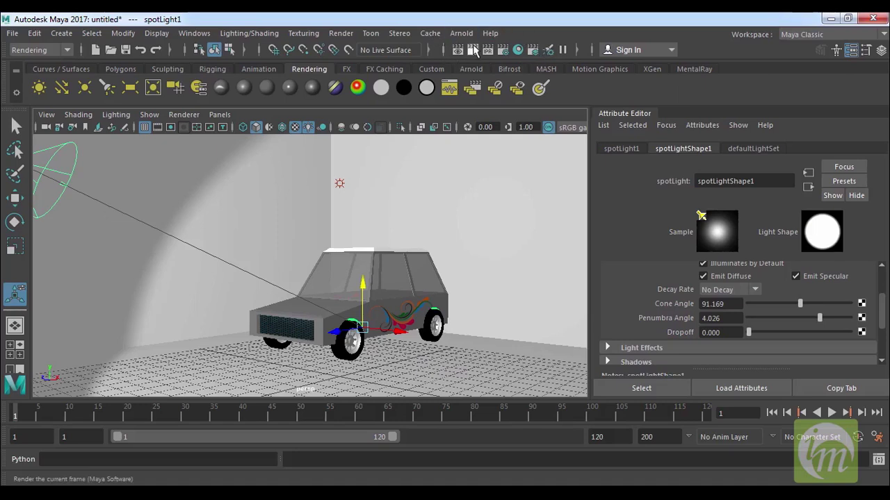
Step: Render the current frame to check the lighting on the car, and close the rendered view
click(472, 50)
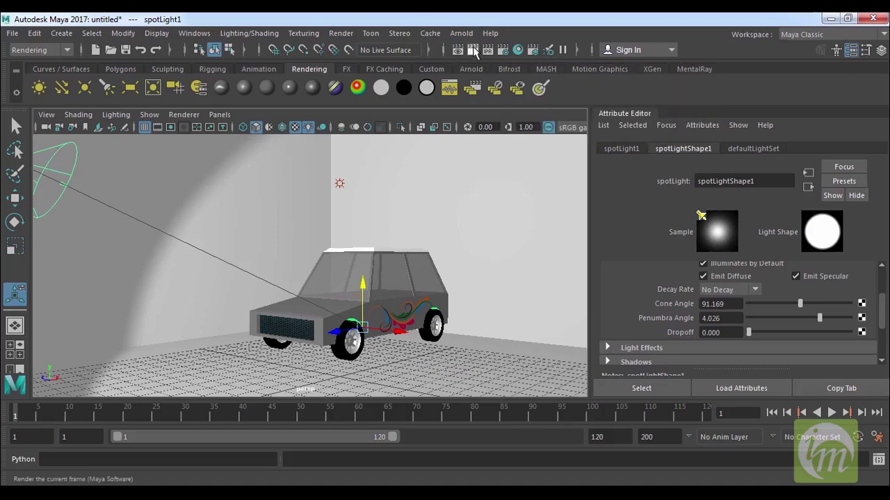
drag(459, 161, 447, 81)
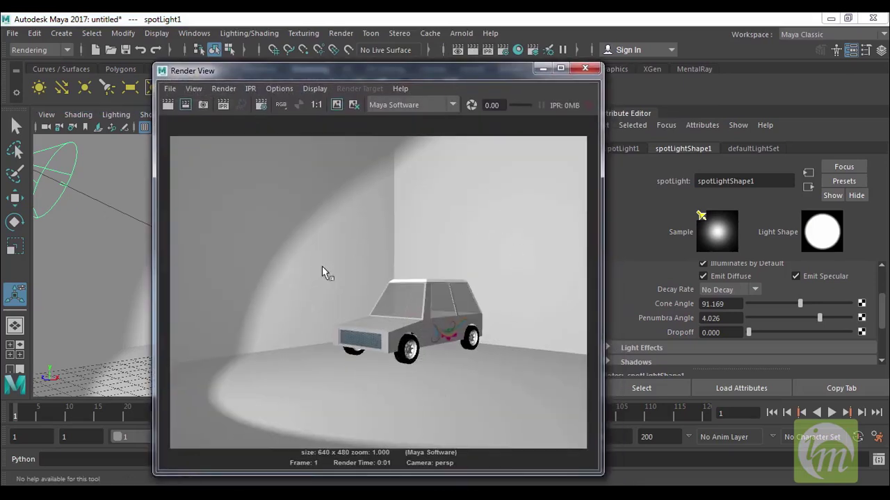
click(586, 68)
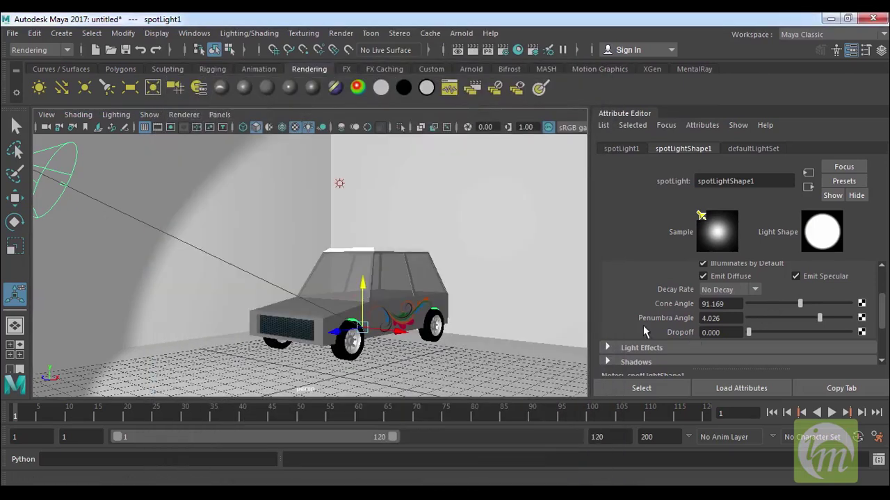
Step: Enable depth map shadows for the spot light and set the shadow map resolution to 1024
scroll(661, 331, down, 3)
click(657, 283)
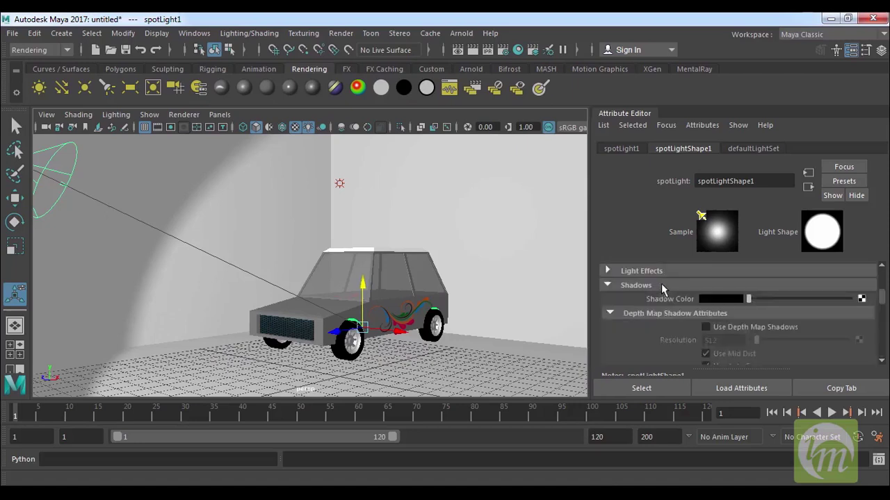
scroll(710, 302, down, 3)
scroll(710, 303, up, 3)
scroll(739, 329, down, 5)
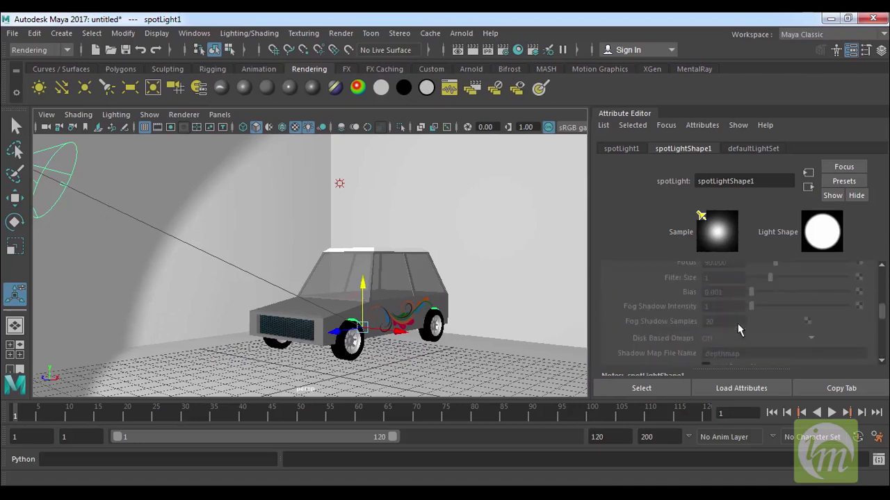
scroll(739, 329, down, 4)
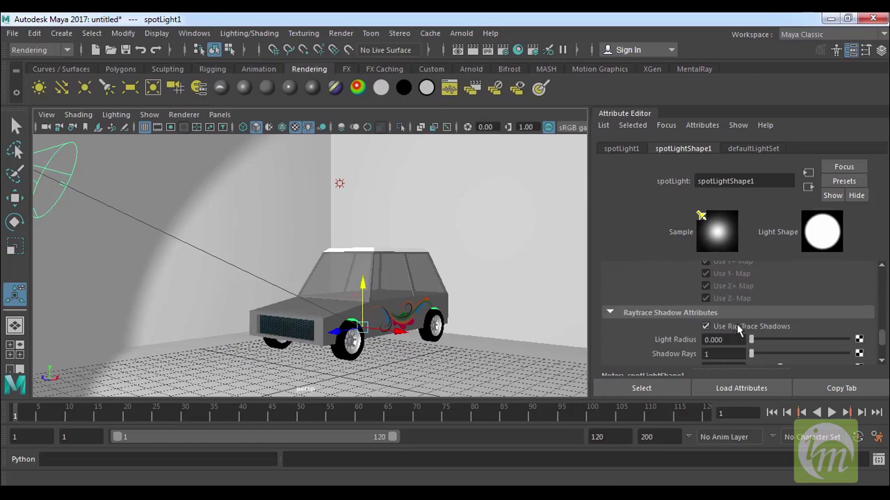
scroll(745, 315, up, 3)
scroll(746, 314, up, 3)
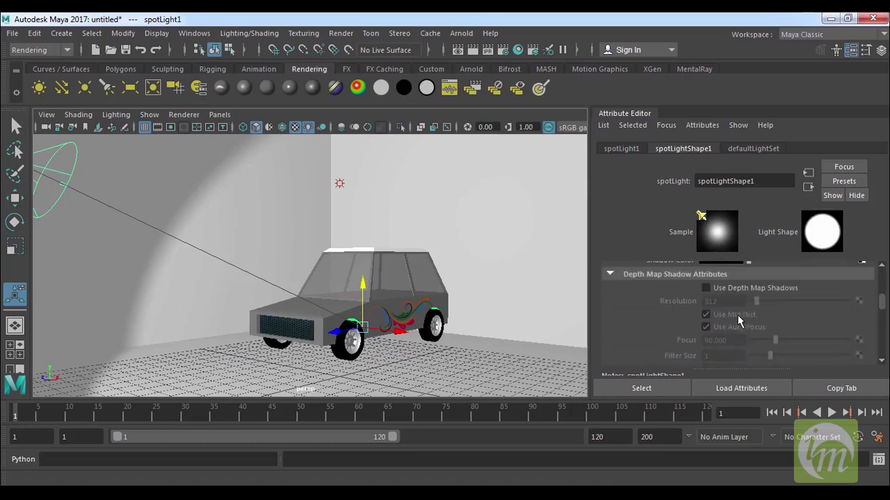
drag(734, 302, 657, 305)
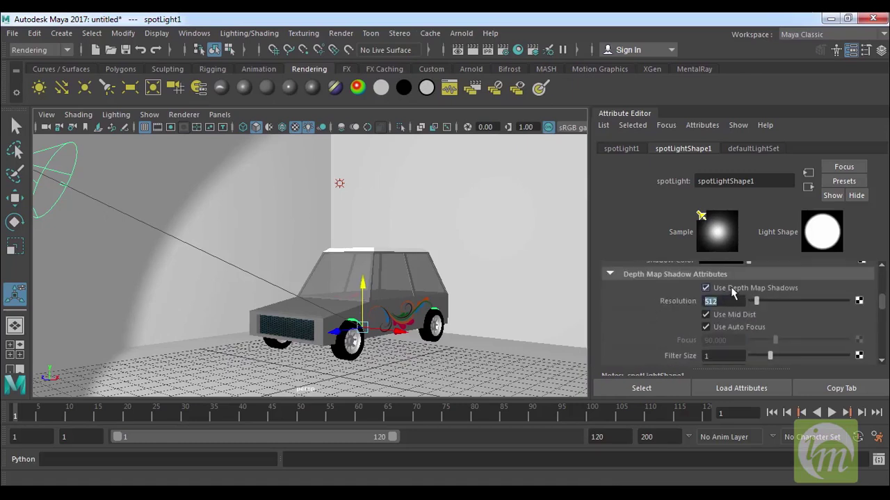
text(1024)
key(Return)
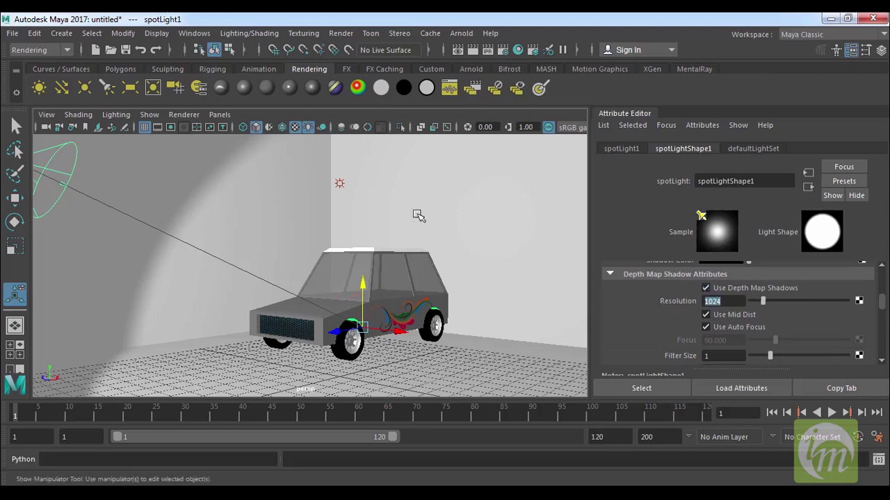
Step: Render the frame again to inspect the car's shadows, and close the rendered view
click(471, 50)
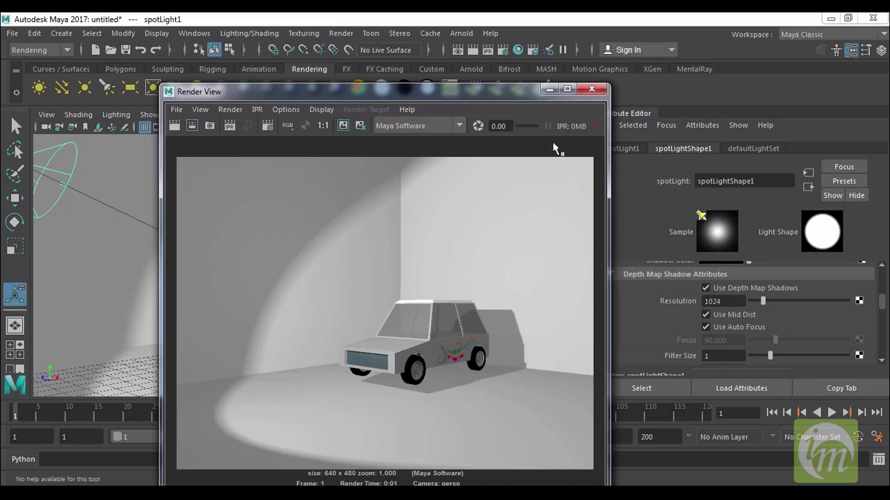
click(592, 91)
Step: Select the whole car and lower it toward the floor, to about 2.9 cm on the Y axis
click(405, 311)
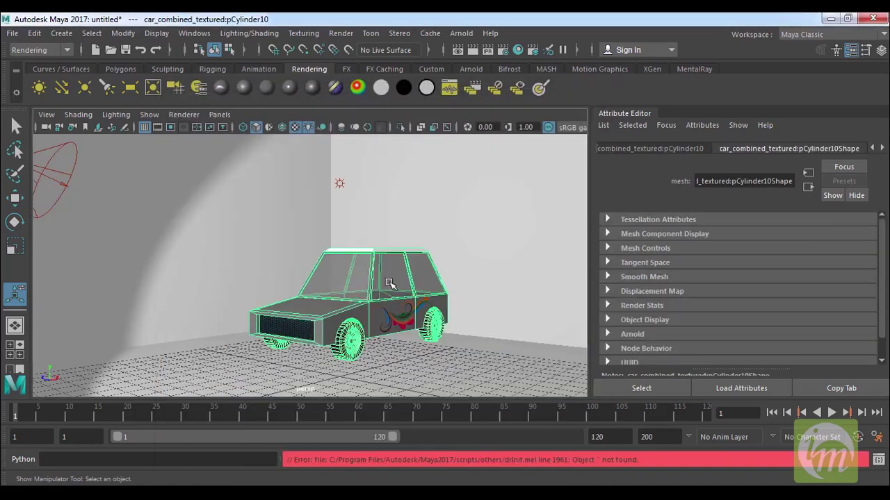
key(w)
click(357, 242)
drag(356, 242, 362, 259)
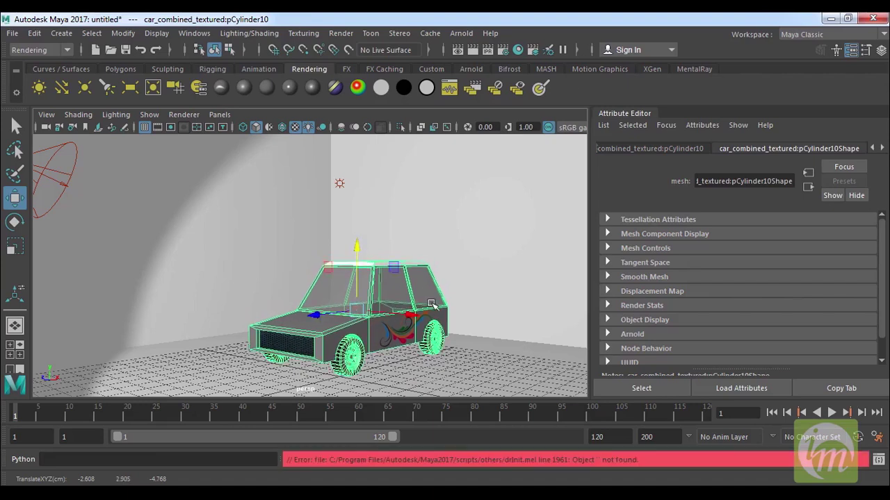
Step: Switch the scene's renderer from Maya Software to Arnold Renderer in the render settings, and close the settings
click(75, 185)
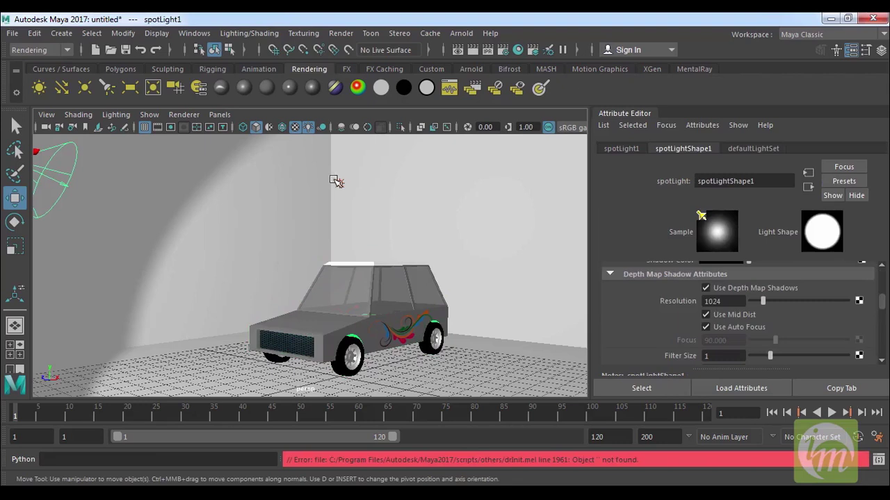
click(339, 182)
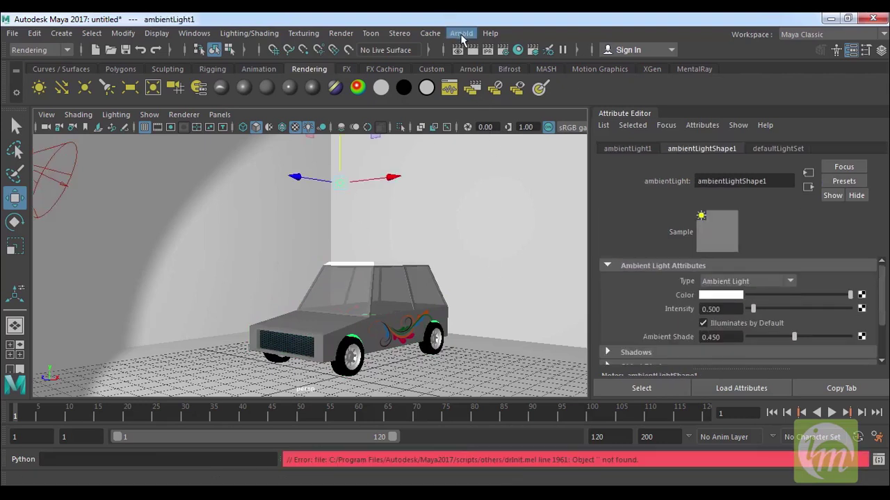
click(503, 50)
drag(447, 97, 420, 75)
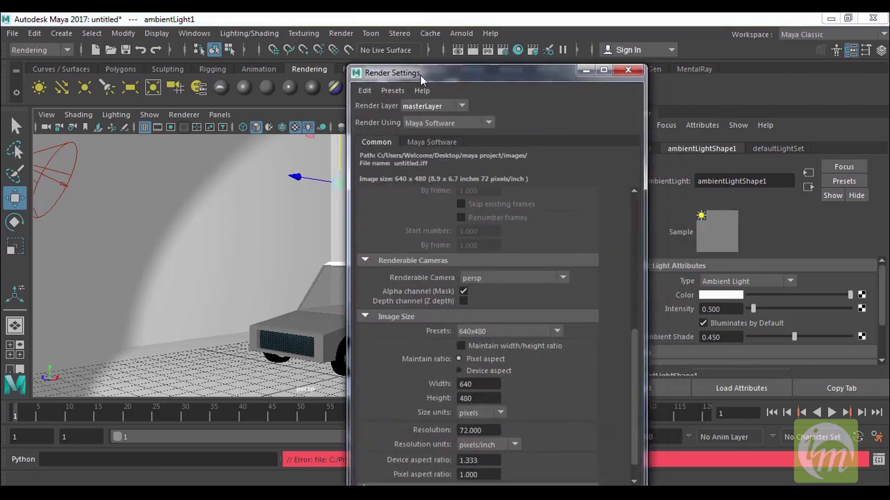
click(455, 121)
click(449, 190)
click(628, 71)
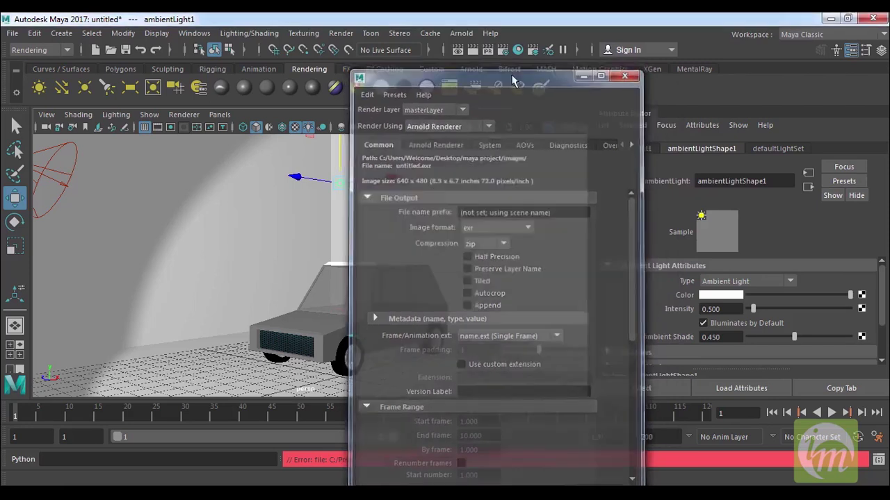
Step: Render the current frame with Arnold to check the lighting, and close the rendered view
click(472, 51)
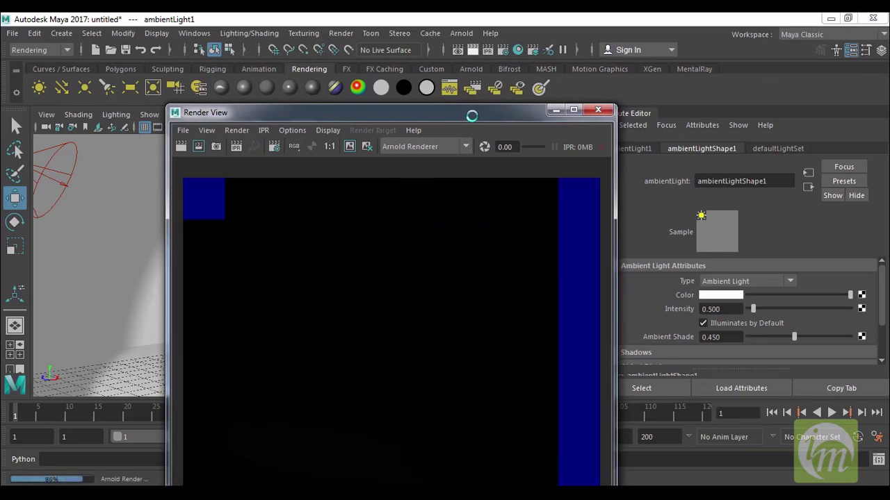
drag(482, 115, 470, 71)
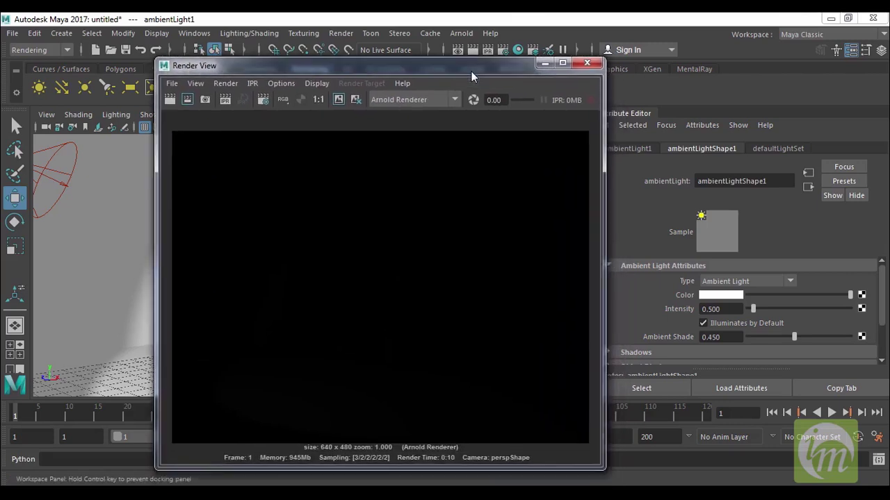
click(588, 64)
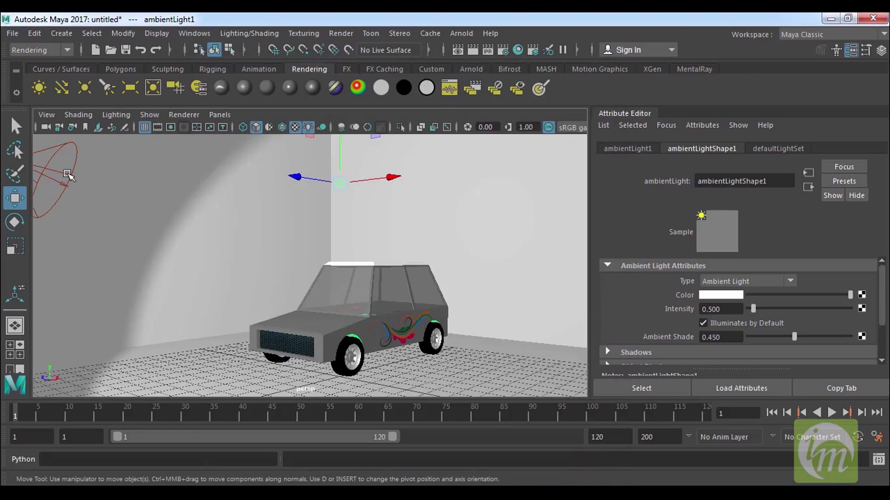
Step: Set the spot light's decay type to constant in its Arnold attributes
click(67, 175)
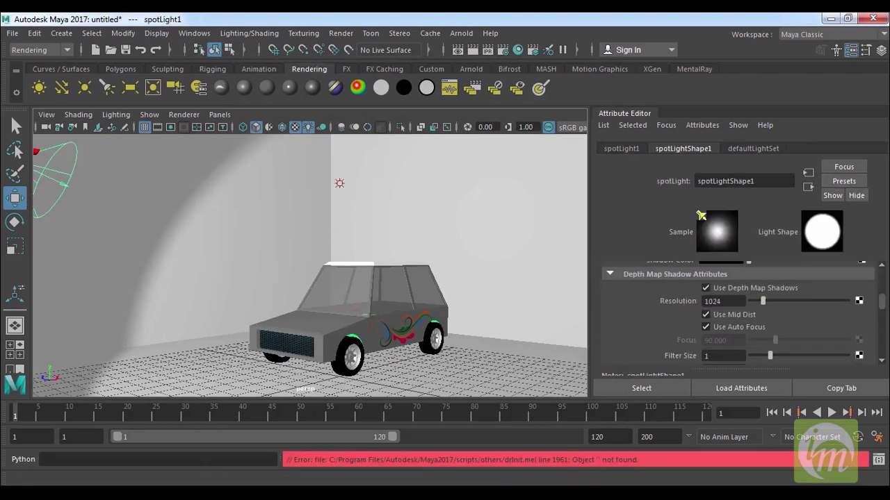
drag(885, 307, 884, 349)
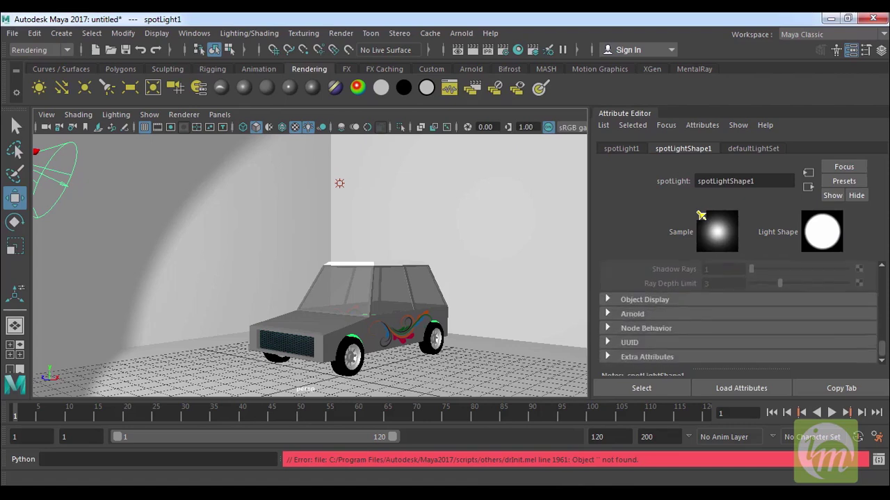
click(613, 313)
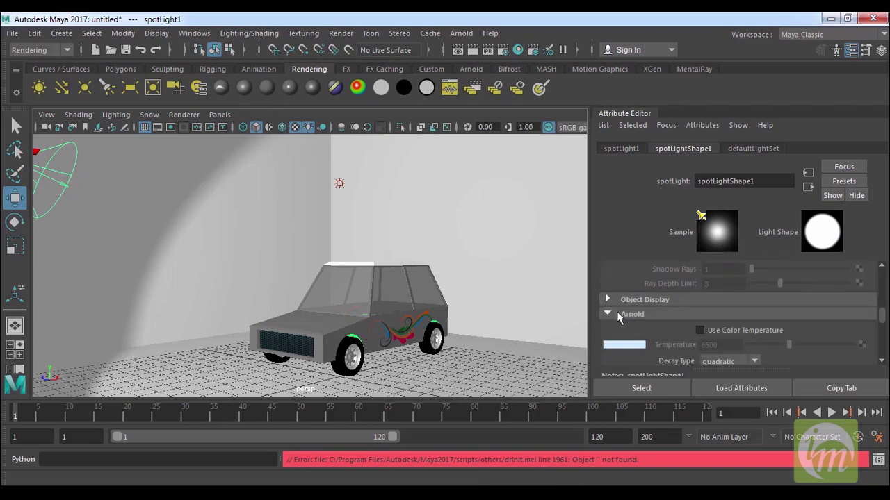
mouse_move(882, 324)
mouse_down()
mouse_move(884, 340)
mouse_move(884, 315)
mouse_move(884, 324)
mouse_up()
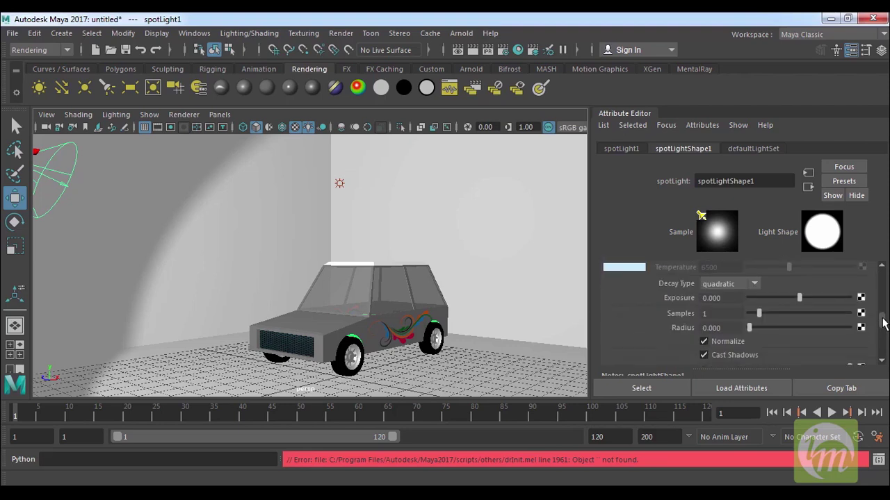
click(881, 266)
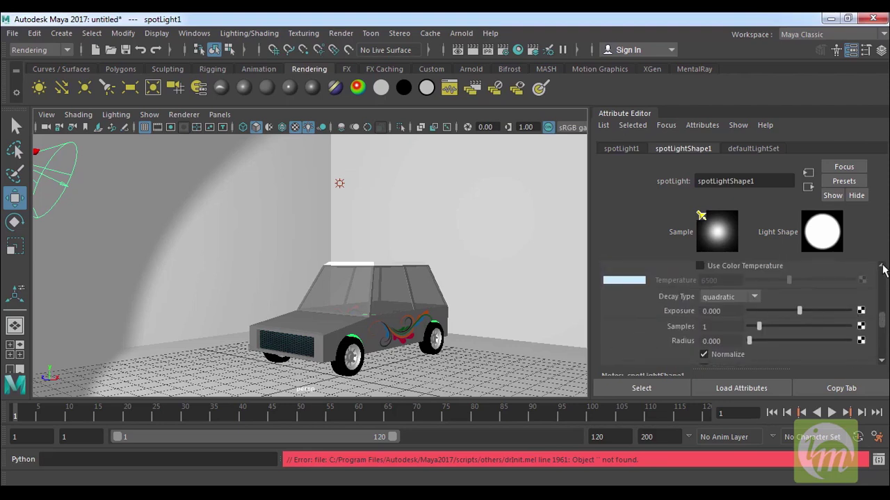
drag(881, 323, 881, 278)
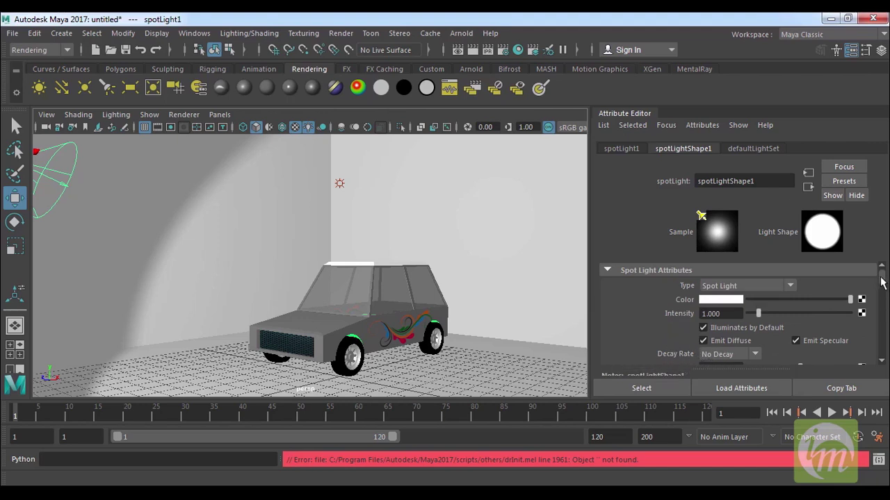
drag(882, 280, 886, 318)
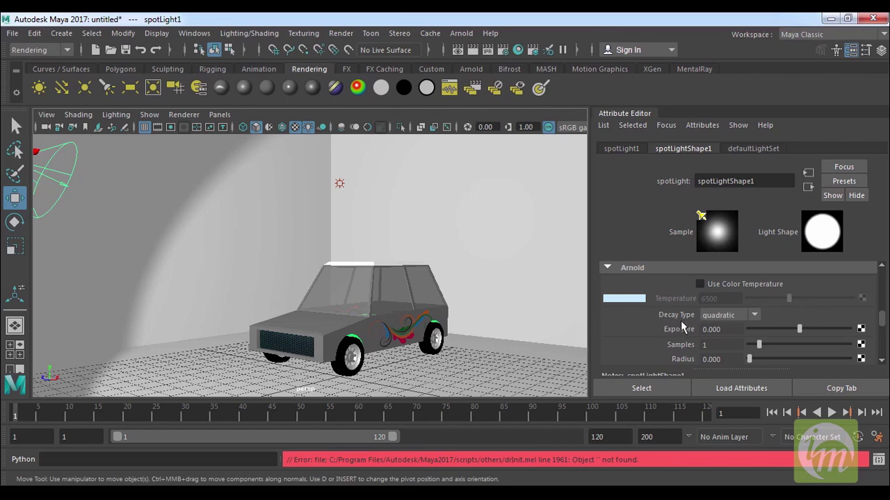
click(756, 314)
click(721, 329)
click(754, 316)
click(726, 343)
click(754, 316)
click(729, 330)
Step: Examine the ambient light's shape, transform and default light set attributes for Arnold settings
click(339, 185)
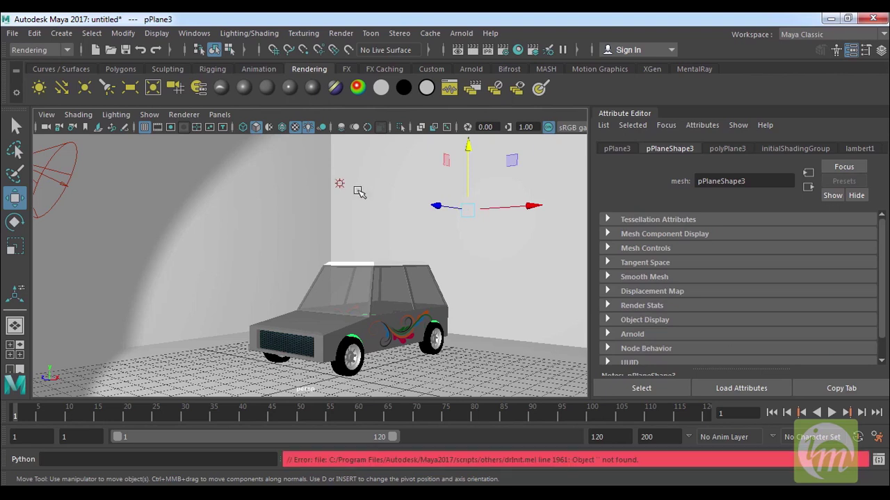
click(351, 202)
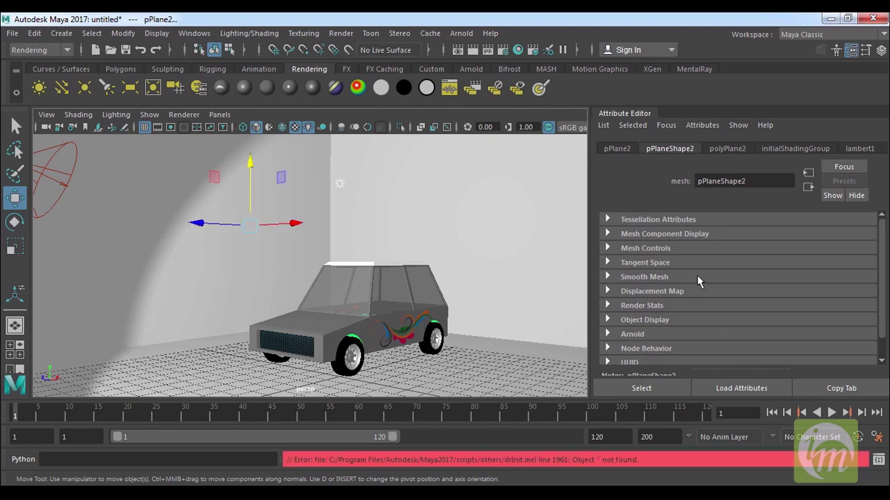
drag(366, 222, 312, 233)
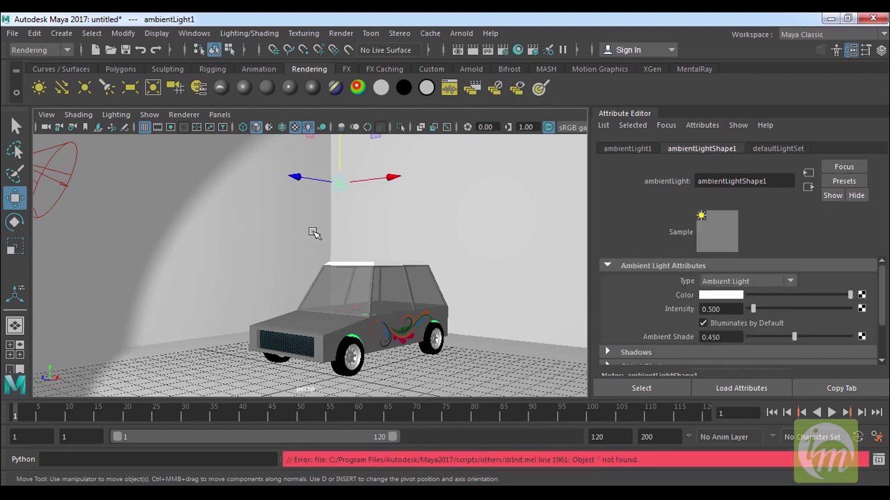
mouse_move(884, 290)
mouse_down()
mouse_move(878, 337)
mouse_move(877, 290)
mouse_up()
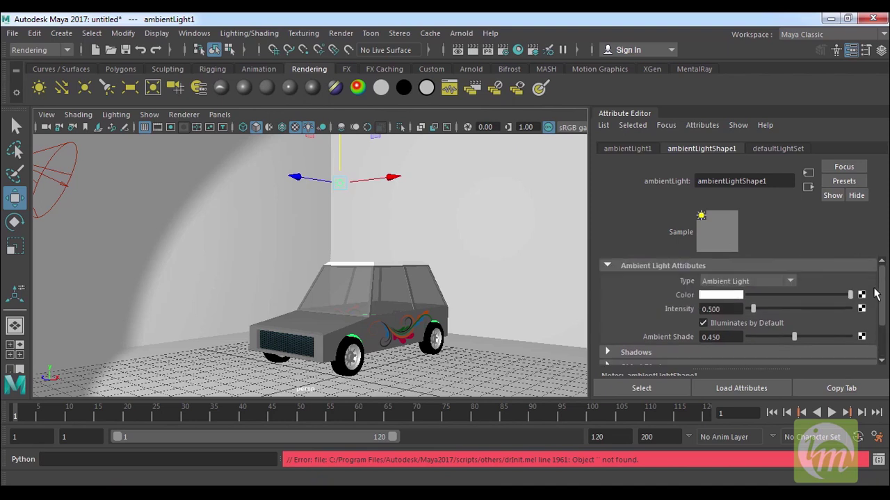
click(341, 184)
click(341, 185)
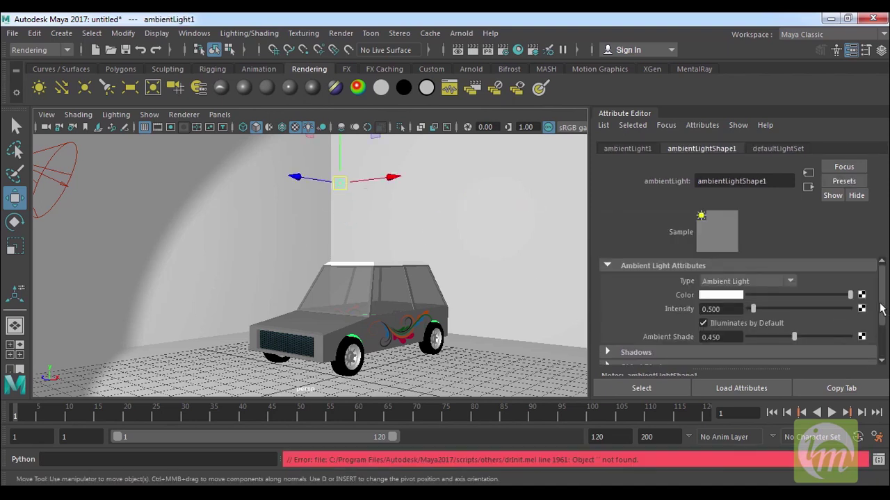
drag(882, 308, 882, 346)
click(627, 149)
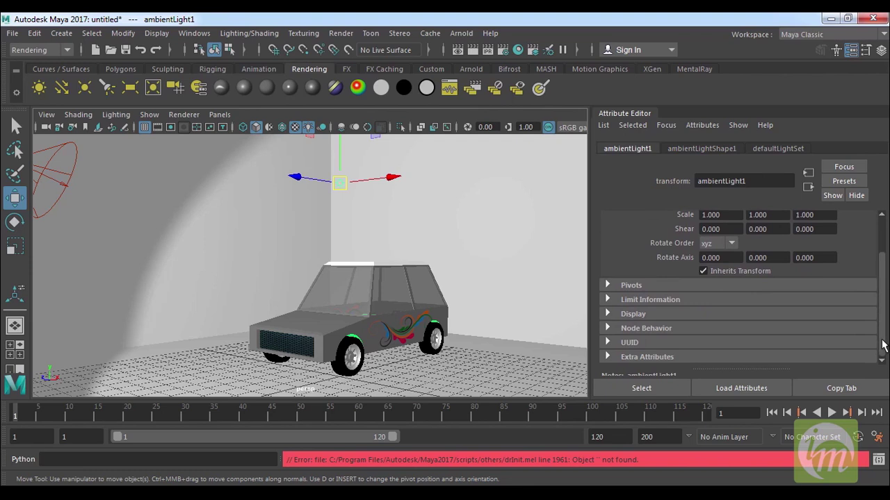
click(778, 149)
click(639, 235)
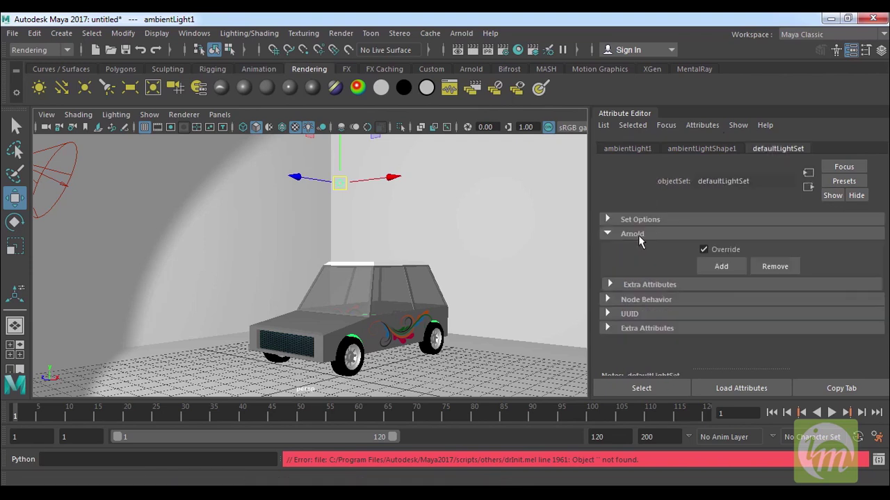
click(709, 149)
drag(881, 304, 886, 339)
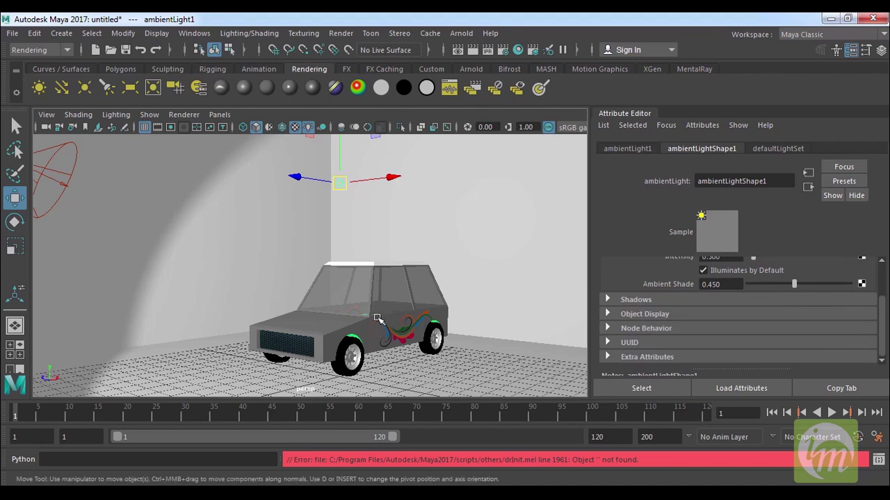
Step: Render the frame again to inspect the spot light with constant decay, and close the rendered view
click(486, 50)
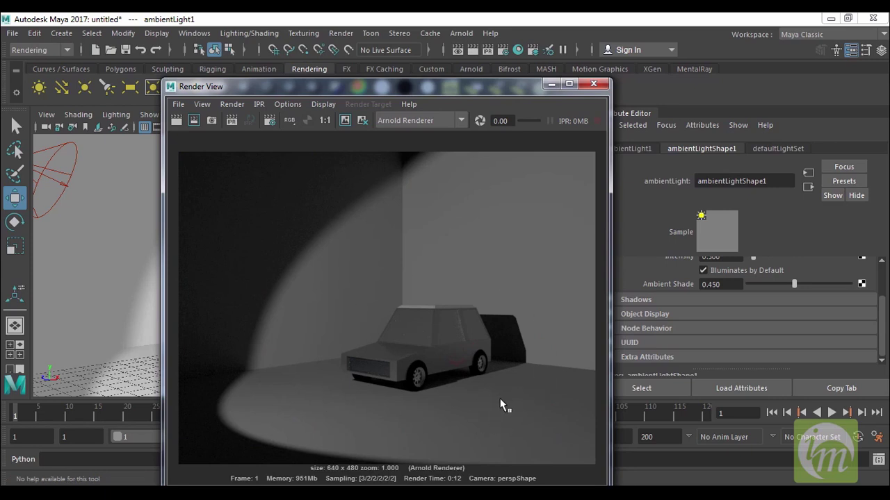
click(593, 83)
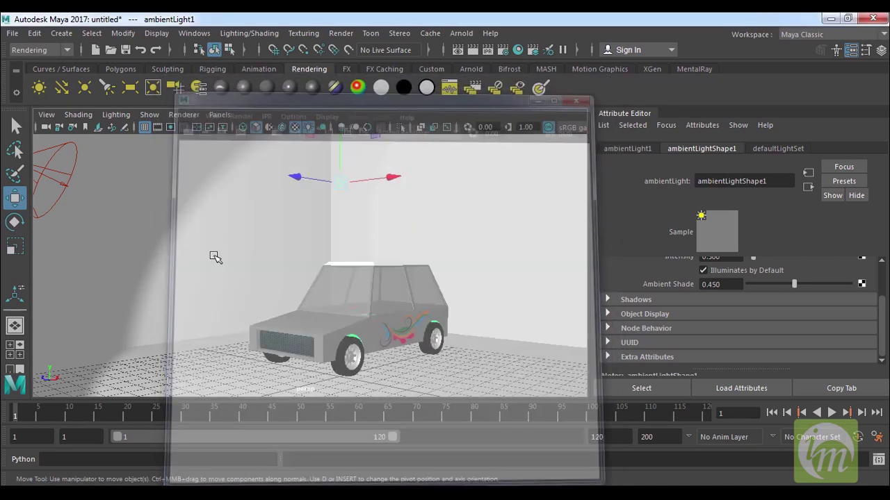
Step: Set the spot light's Arnold decay type back to quadratic
click(61, 173)
click(754, 315)
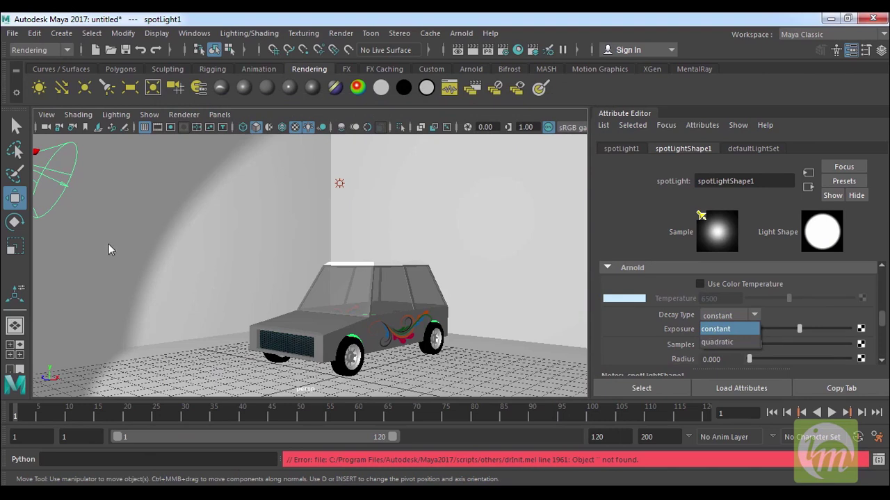
click(730, 341)
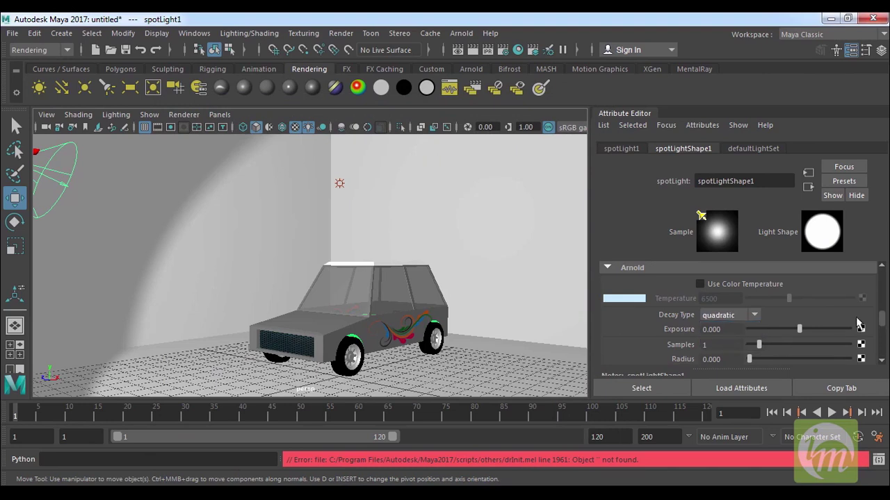
Step: Delete the ambient light above the car from the scene
click(348, 189)
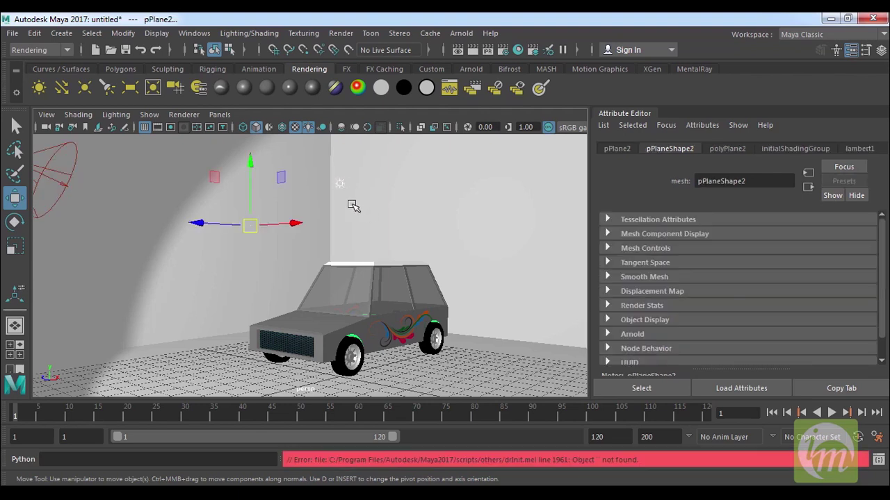
click(339, 185)
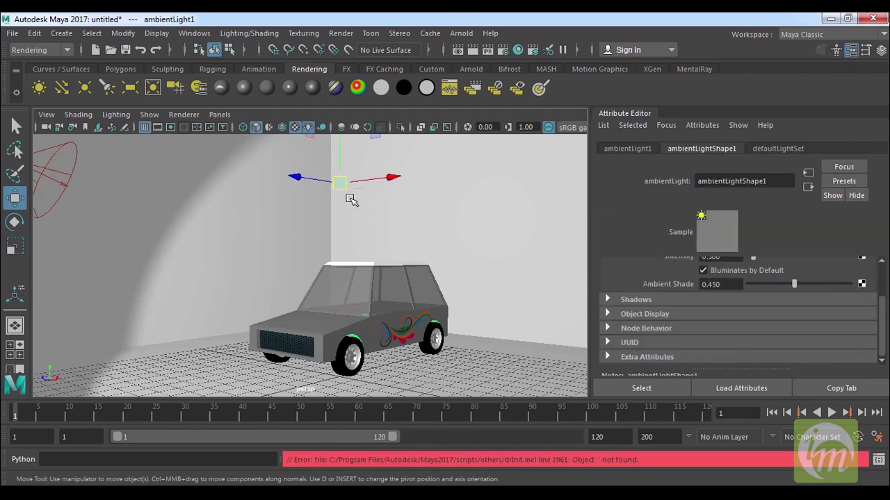
key(Delete)
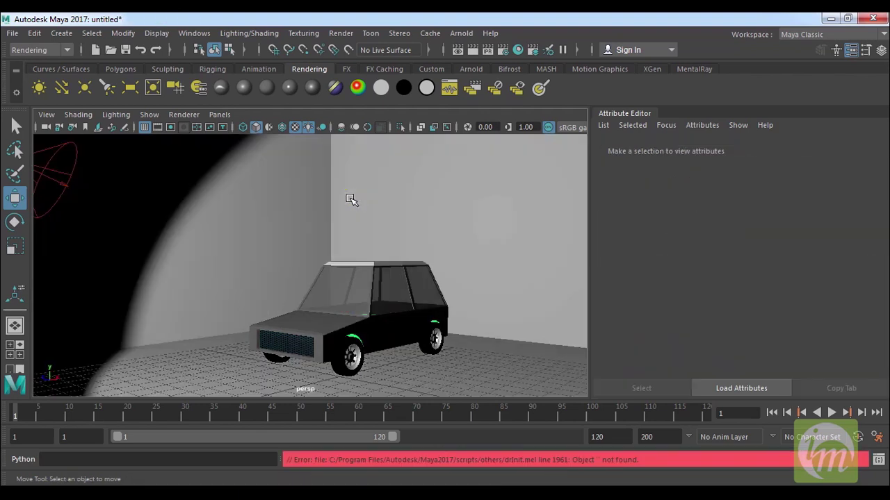
Step: Keep the spot light's Arnold decay type at quadratic and set its intensity to 100
click(67, 174)
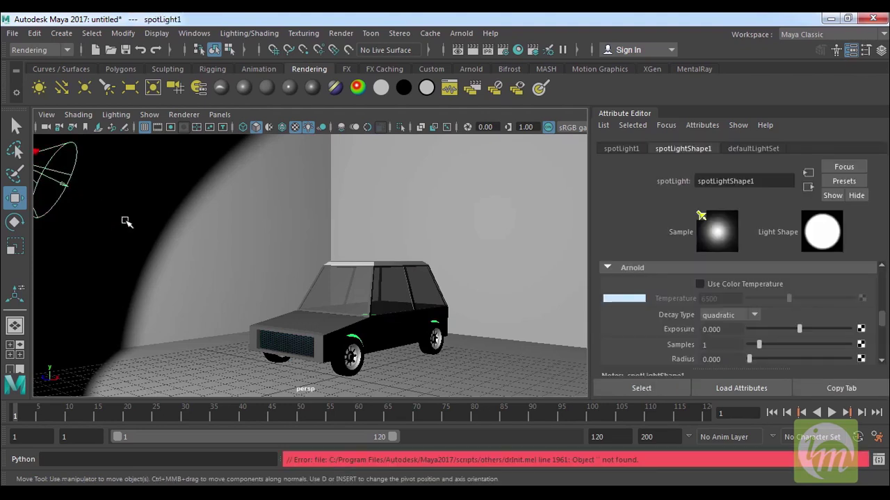
click(726, 314)
click(729, 342)
drag(885, 324, 887, 276)
double_click(728, 313)
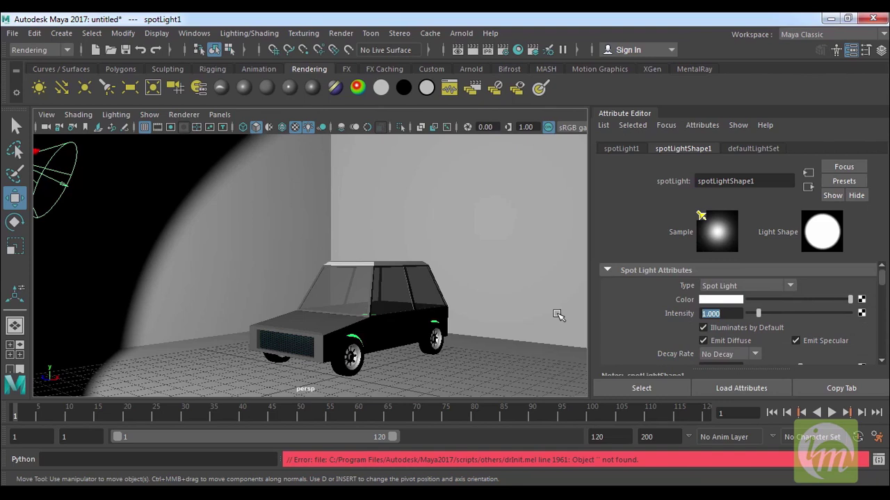
text(100)
key(Return)
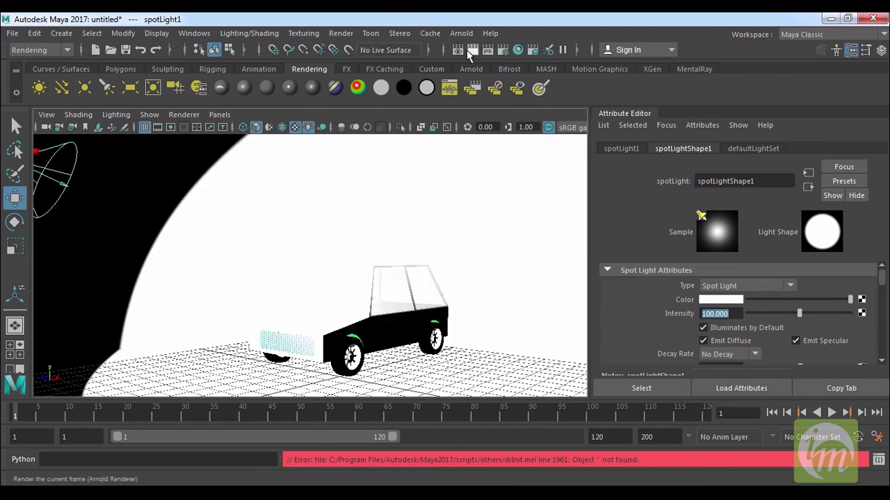
Step: Check that the render settings use Arnold Renderer, and render the current frame with the brighter spot light
click(504, 50)
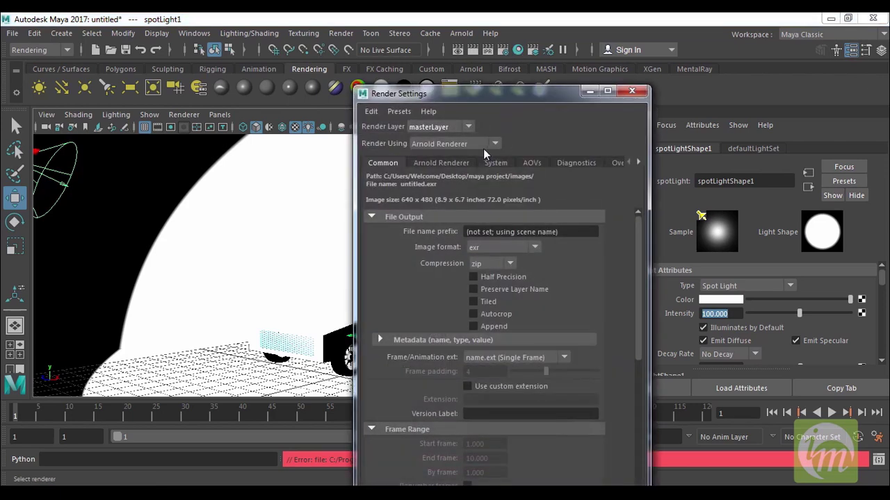
click(628, 93)
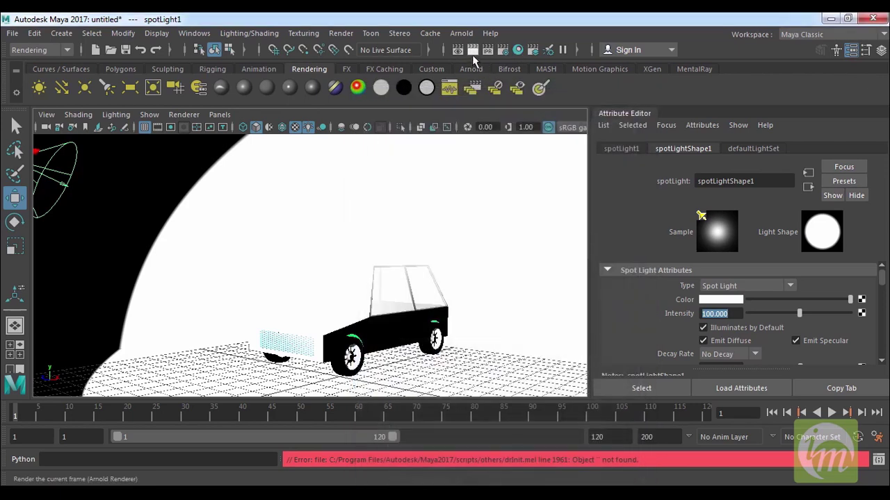
click(474, 51)
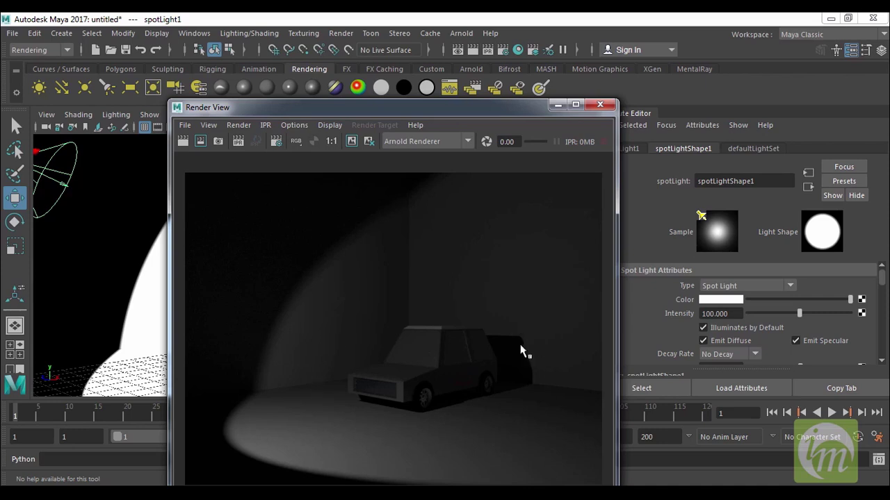
Step: Set the spot light's intensity to 300 and render the current frame with Arnold
click(601, 108)
click(715, 314)
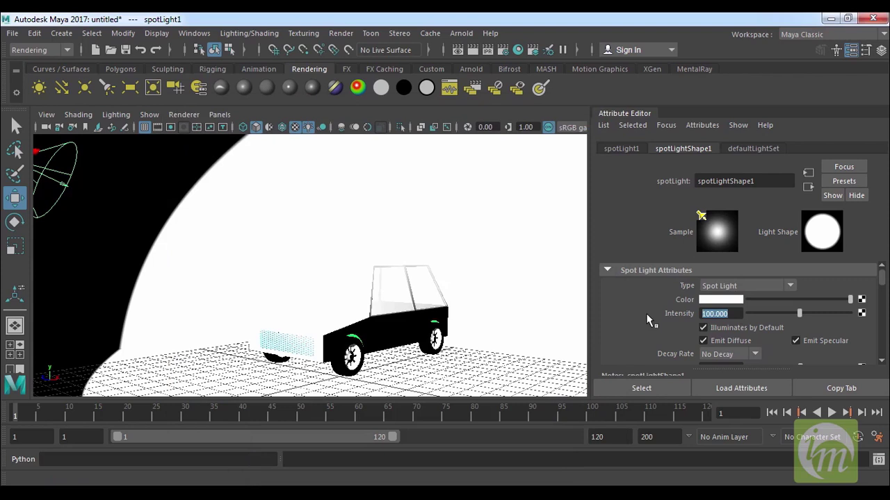
text(300)
key(Return)
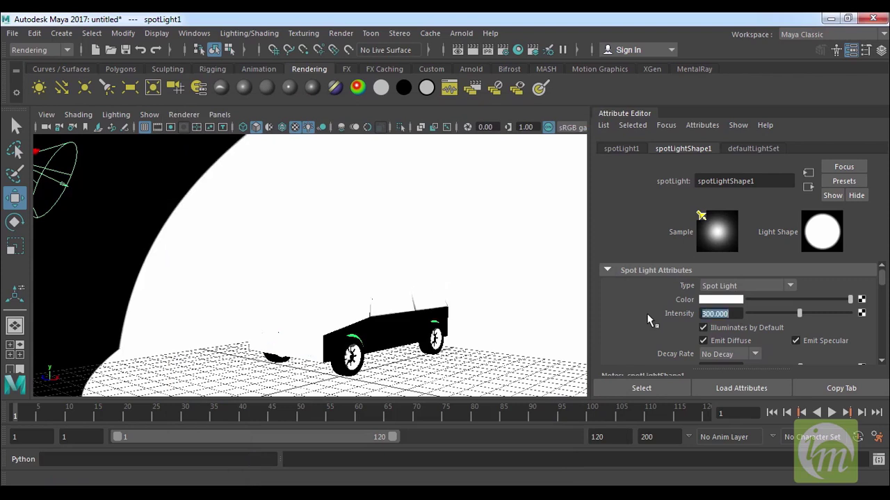
click(472, 49)
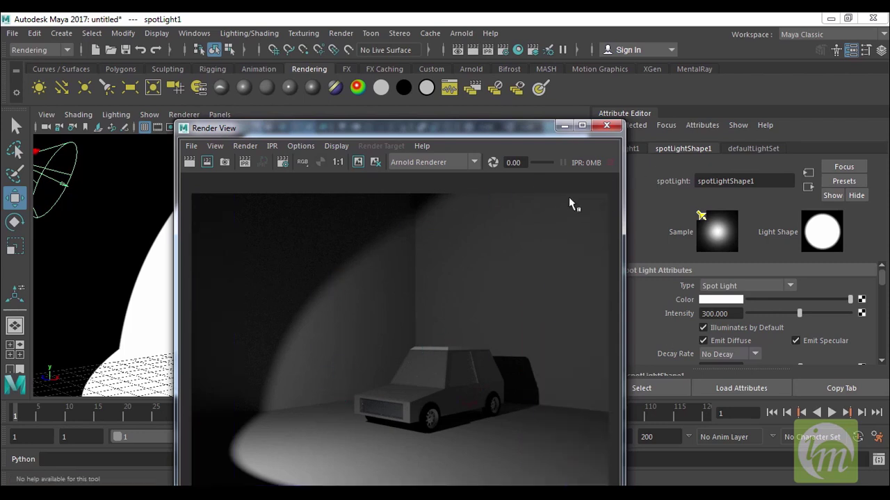
drag(523, 132, 493, 62)
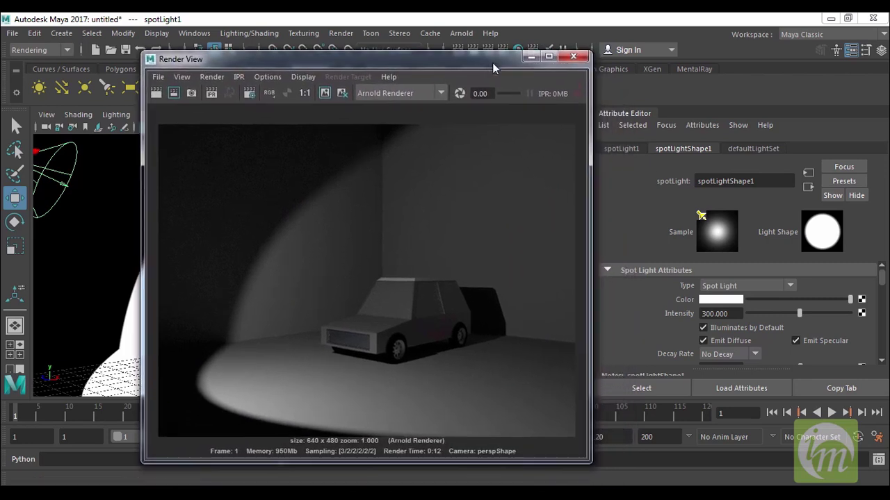
click(574, 56)
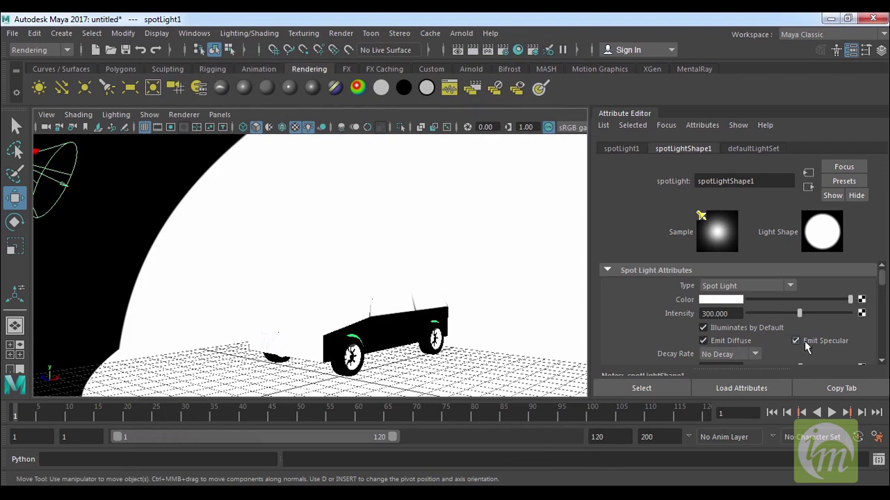
Step: Review the light types available for the spot light and keep its current type
click(791, 286)
scroll(796, 348, down, 1)
scroll(797, 324, up, 2)
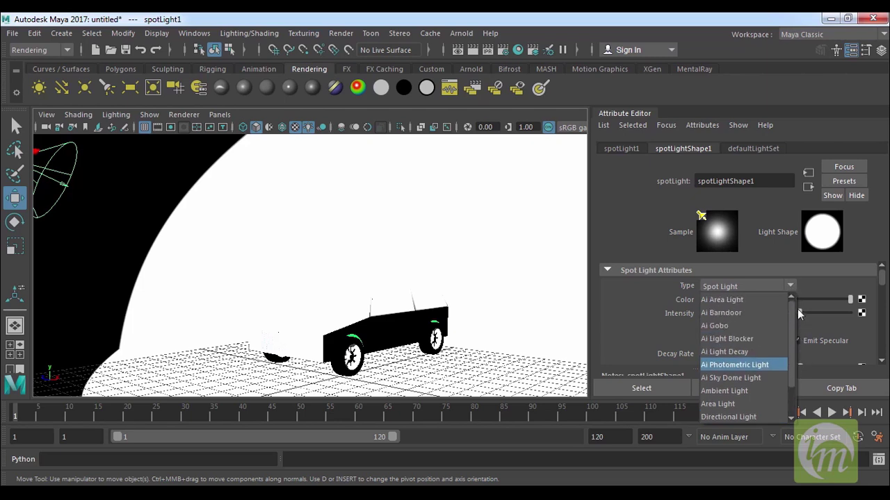
scroll(792, 346, down, 2)
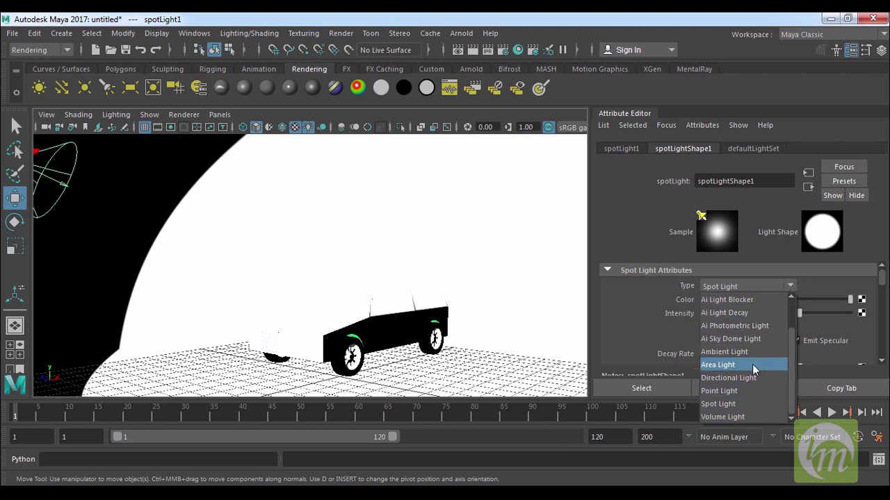
click(637, 309)
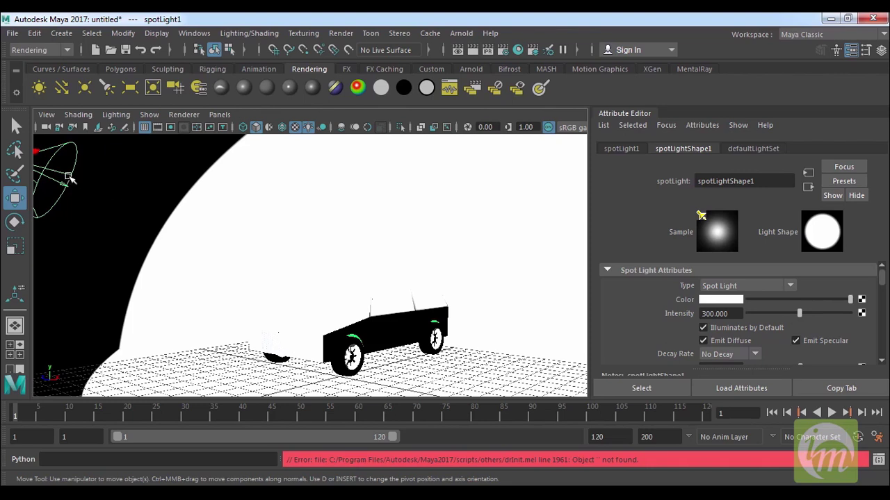
Step: Replace the spot light with an Arnold area light positioned about 5.2 cm high and 11.1 cm along Z, in front of the car
key(Delete)
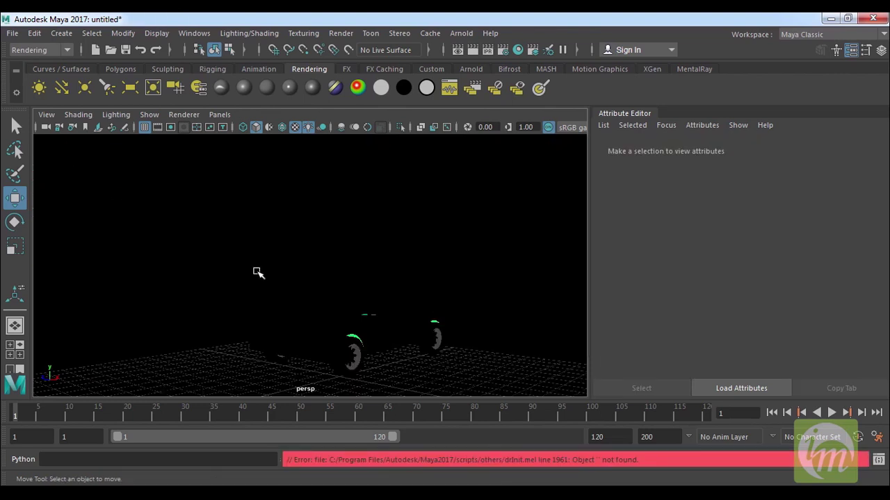
click(462, 34)
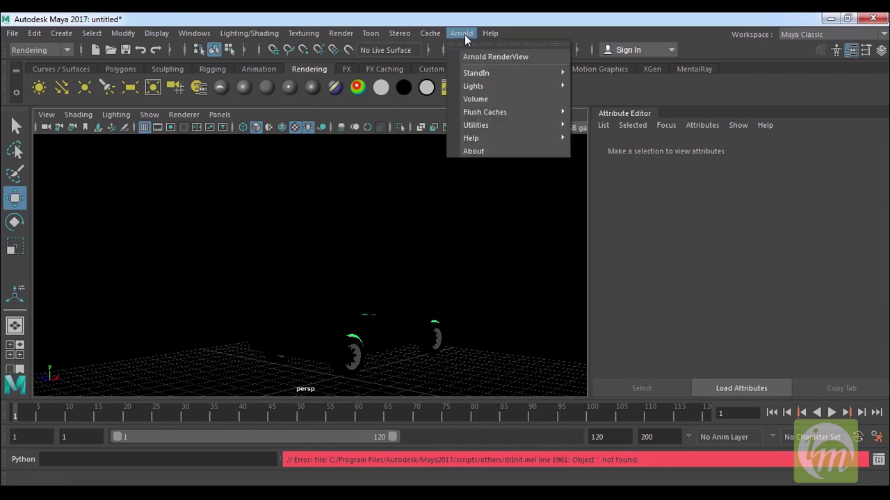
mouse_move(498, 86)
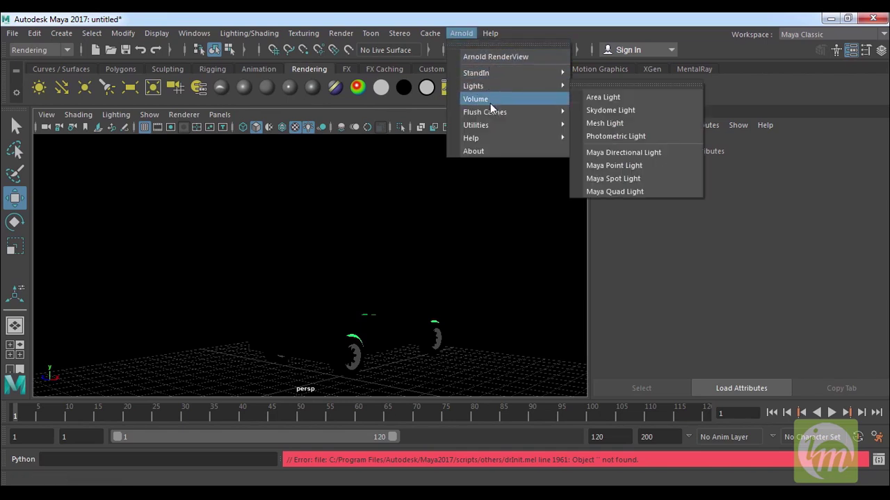
click(630, 99)
drag(308, 387, 212, 285)
drag(156, 287, 99, 295)
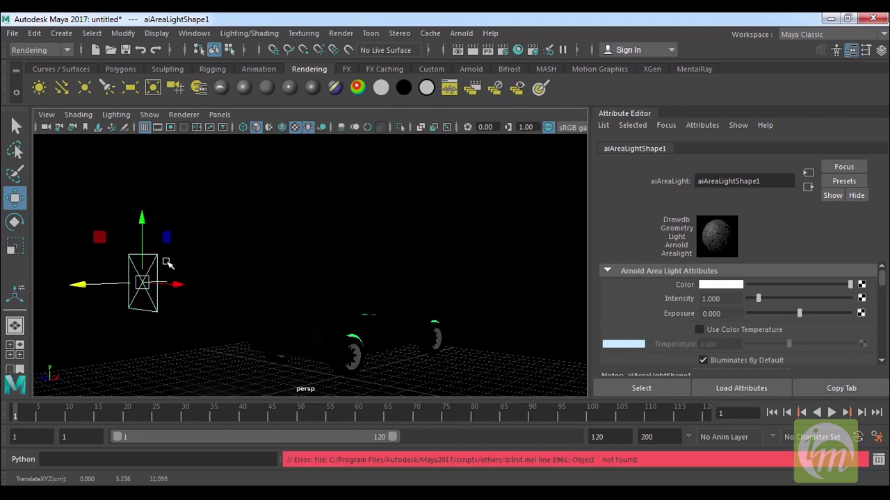
Step: Render the current frame to test the new area light at its default intensity
click(486, 52)
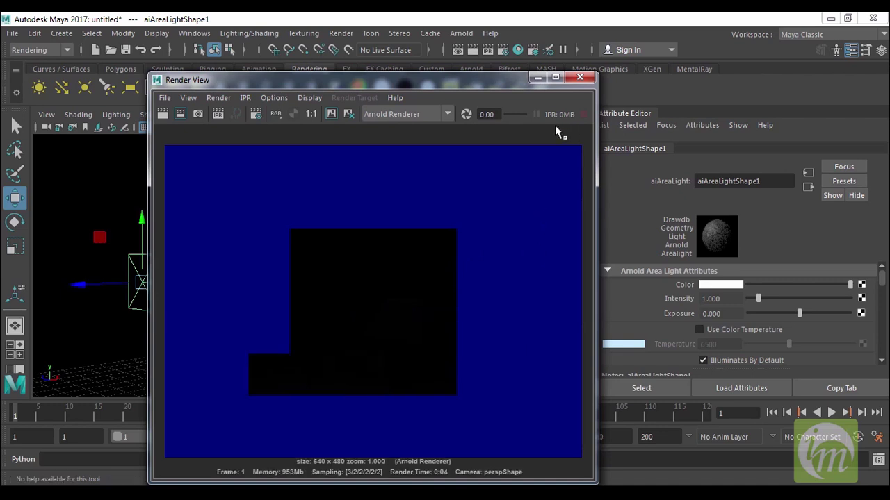
click(580, 77)
drag(726, 299, 642, 300)
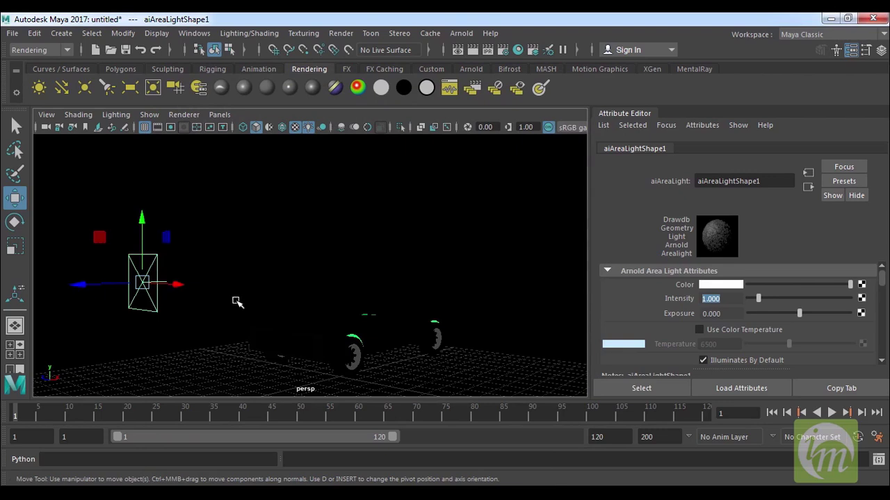
Step: Rotate the area light slightly about its X axis to tilt it, displaying the scene in wireframe
key(t)
click(144, 280)
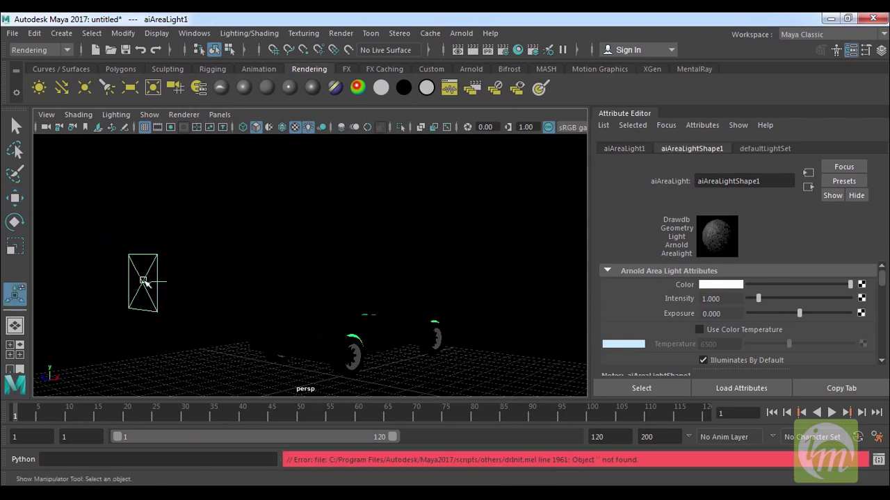
key(w)
key(e)
mouse_move(109, 247)
mouse_down()
mouse_move(96, 243)
mouse_move(108, 244)
mouse_up()
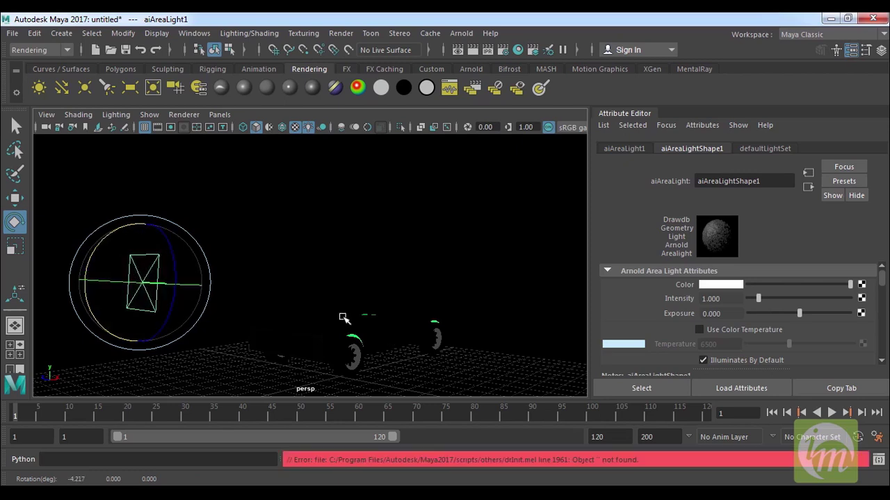
key(4)
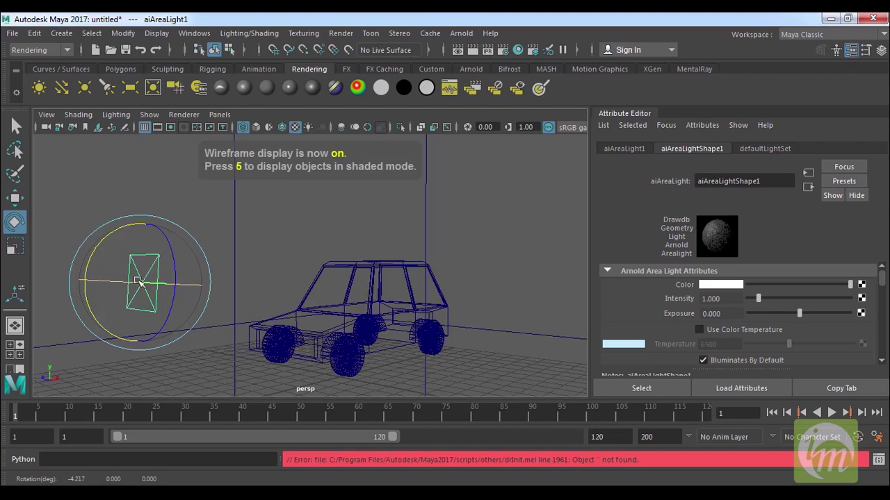
drag(106, 245, 107, 240)
Step: Scale the area light uniformly to about 2.6 and display the textured scene using all lights
key(r)
drag(142, 285, 229, 432)
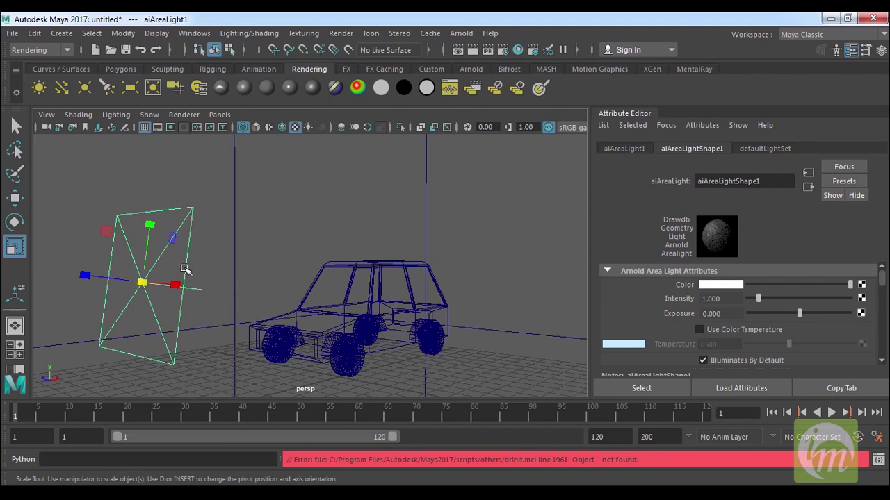
middle_click(256, 244)
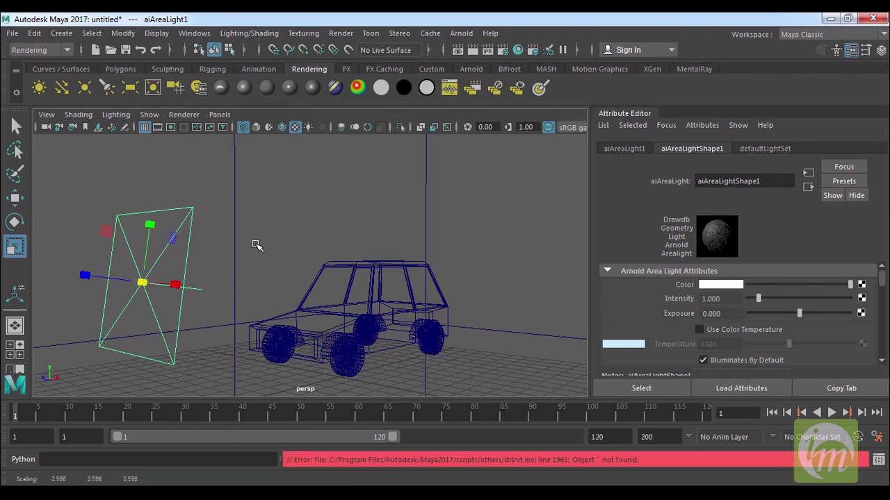
key(6)
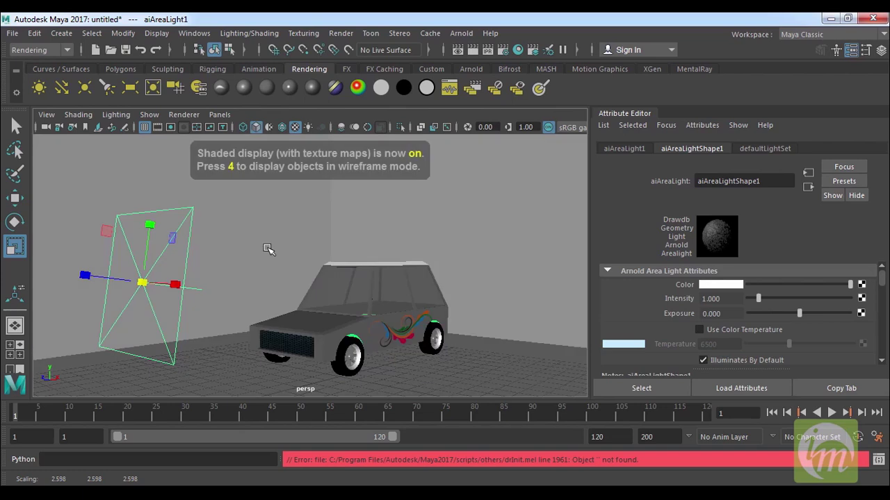
key(7)
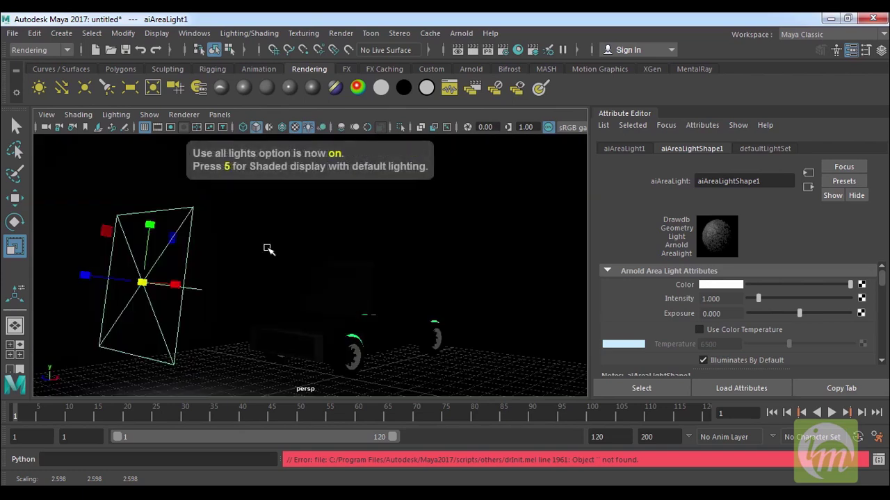
key(6)
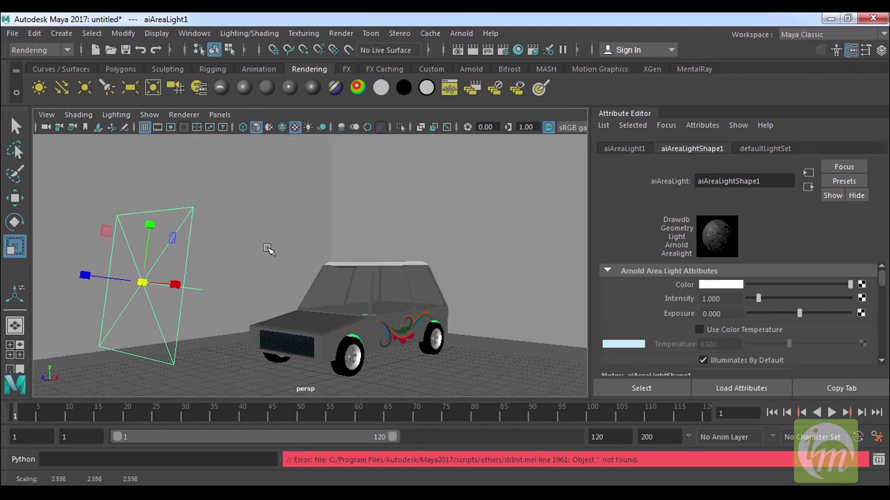
key(7)
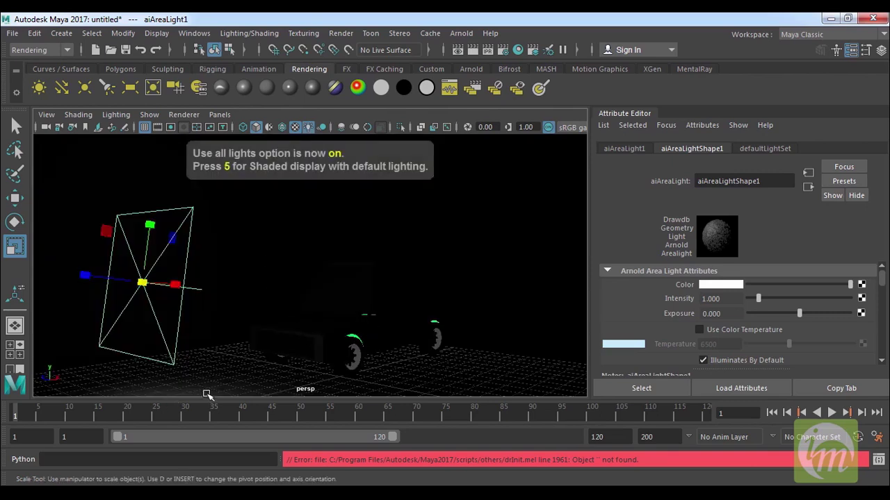
Step: Set the area light's intensity to 100 and render the current frame with Arnold
alt+middle_drag(290, 334, 287, 325)
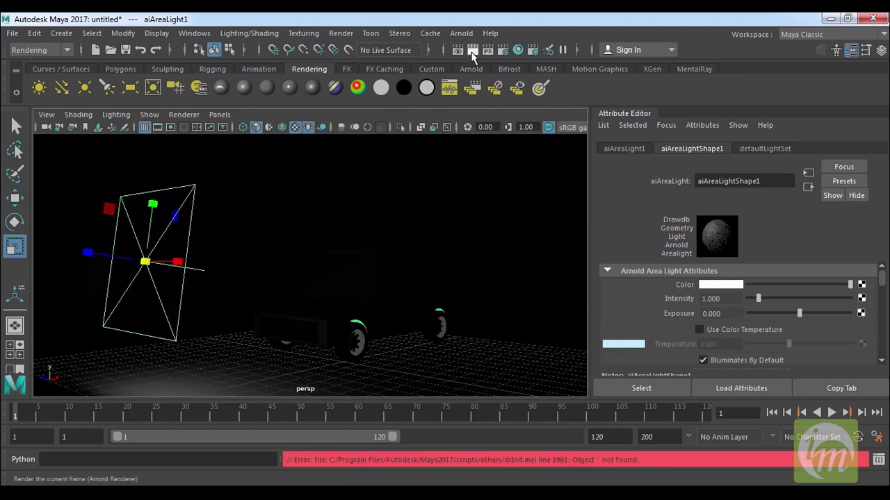
drag(729, 300, 691, 299)
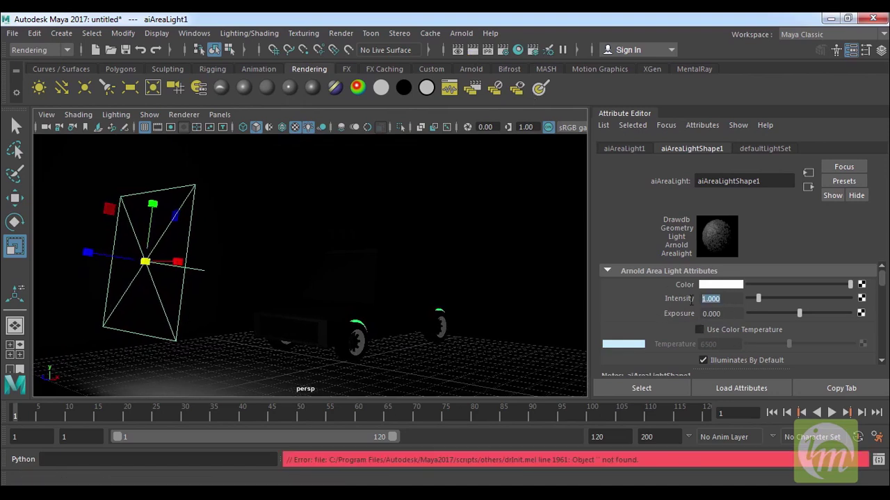
key(Return)
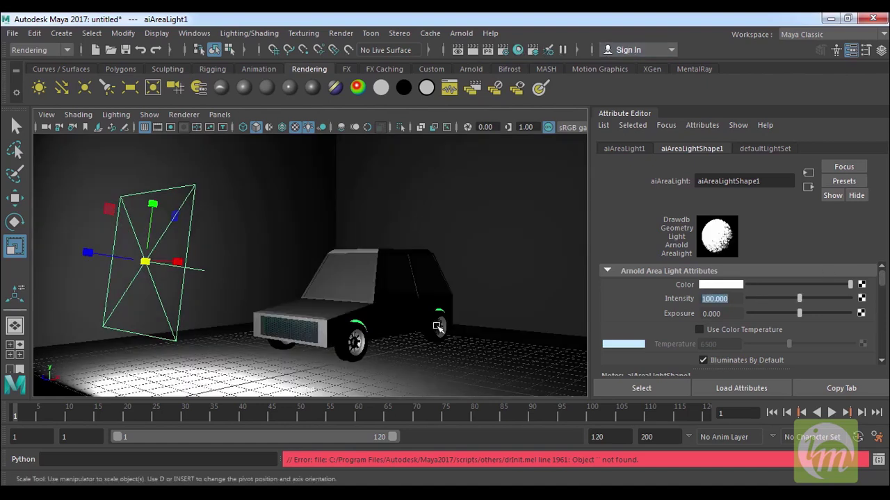
scroll(447, 331, up, 2)
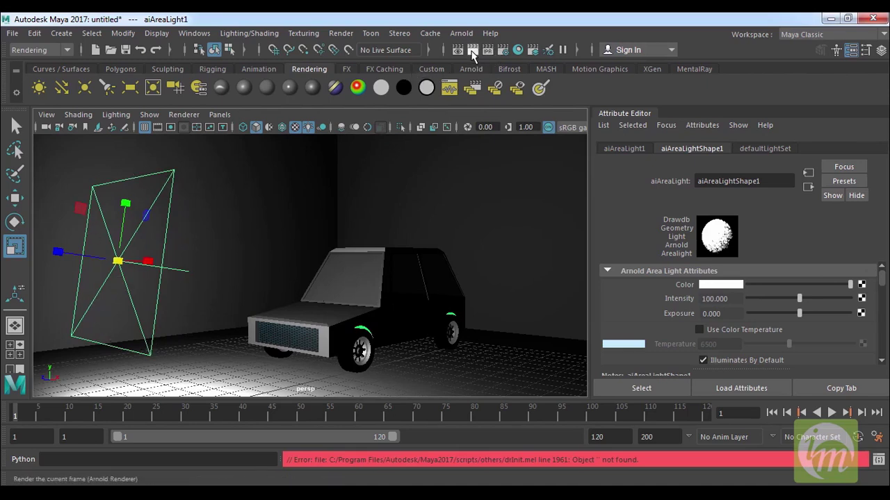
click(472, 51)
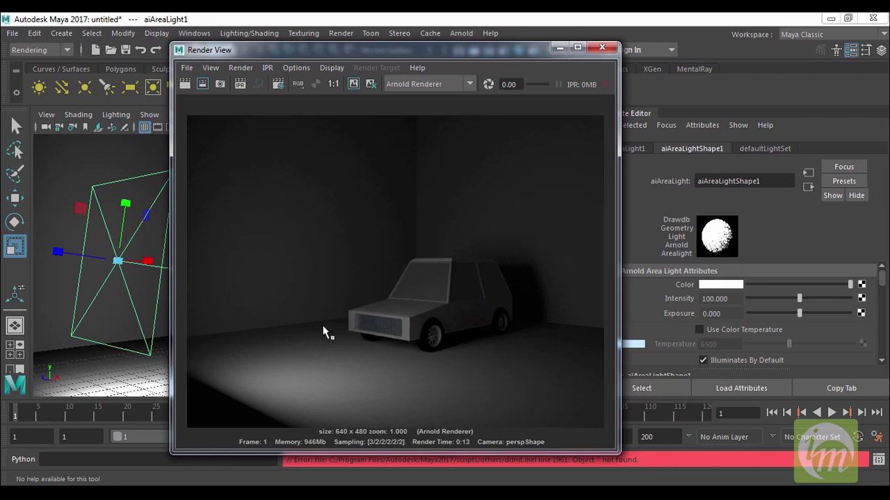
click(601, 48)
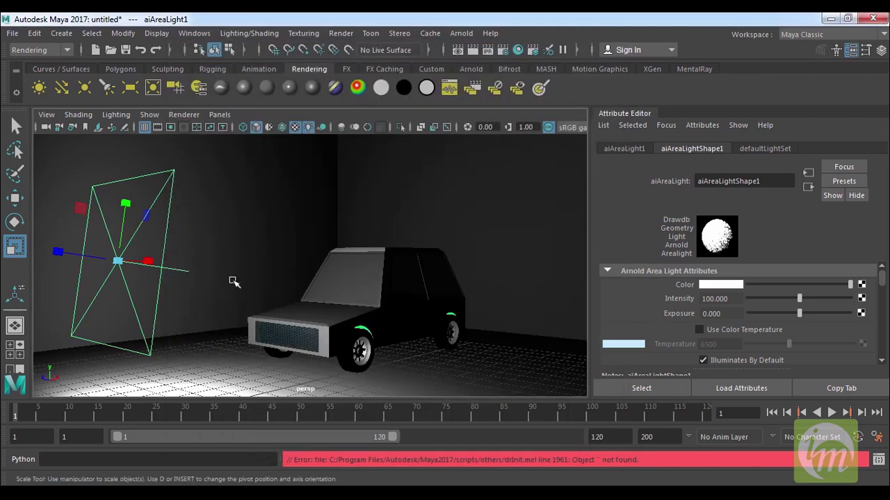
Step: Move the area light along the Z axis closer to the car and render the scene from a closer angle
key(w)
drag(72, 273, 199, 292)
alt+drag(310, 297, 333, 313)
alt+middle_drag(332, 313, 371, 301)
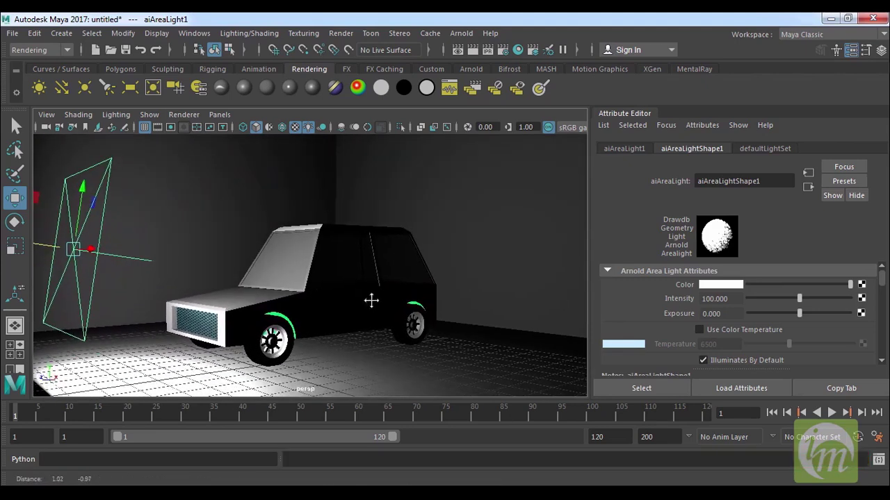
click(472, 50)
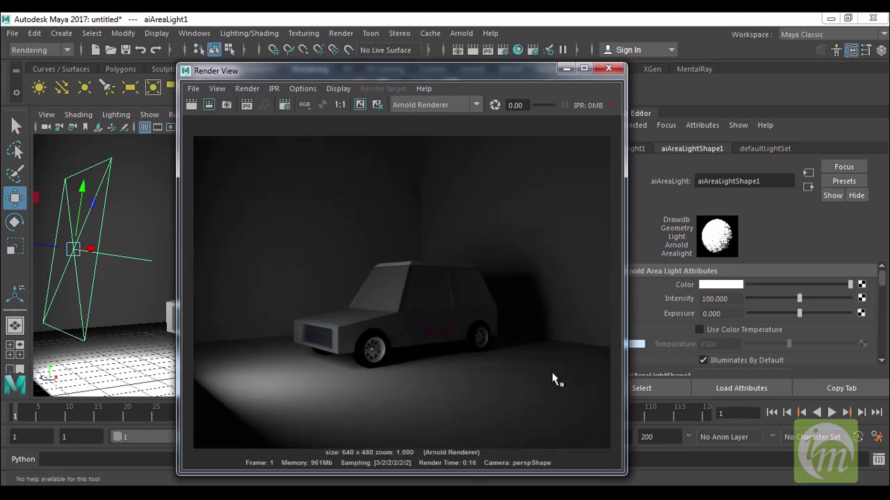
click(609, 69)
Step: Set the area light's intensity to 200, raise it to 300, and render the current frame
drag(727, 299, 639, 297)
text(20)
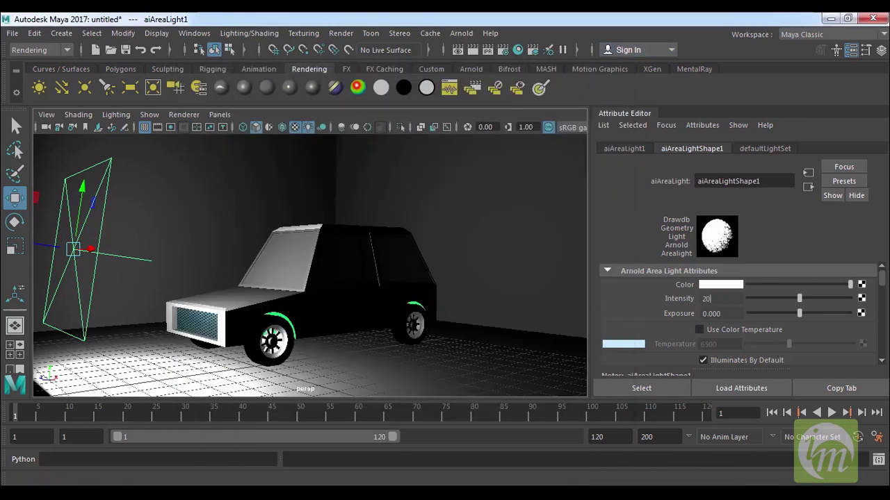
text(0)
key(Return)
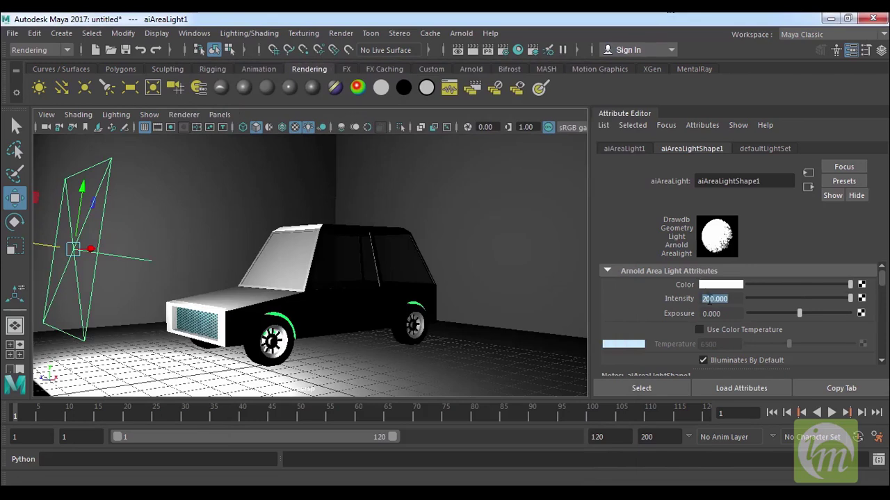
text(300)
key(Return)
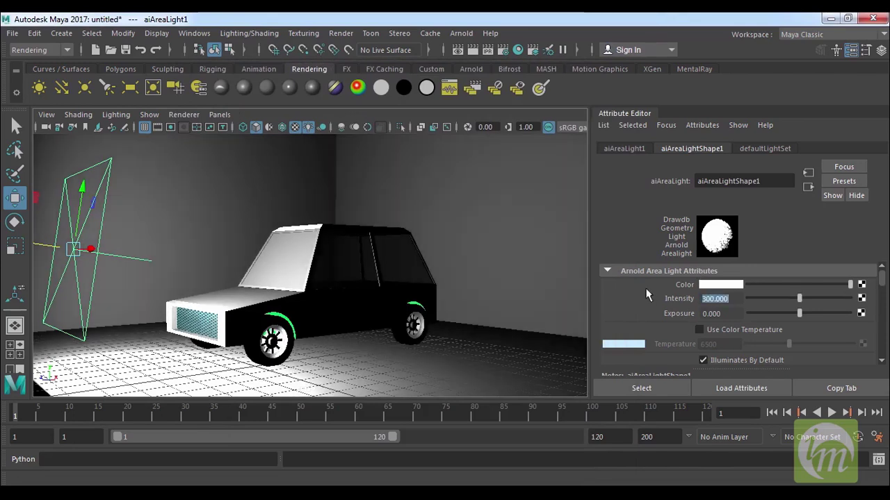
click(474, 51)
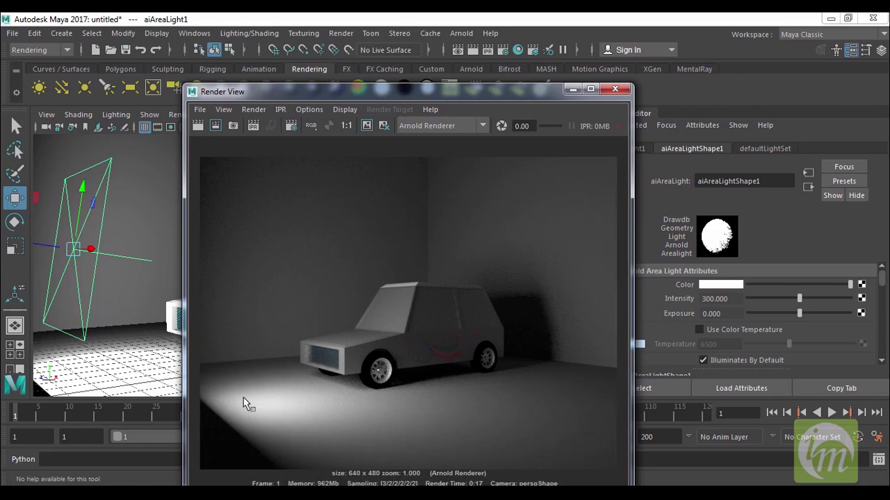
Step: Close the render, delete the Arnold area light and display the scene shaded with textures
click(615, 90)
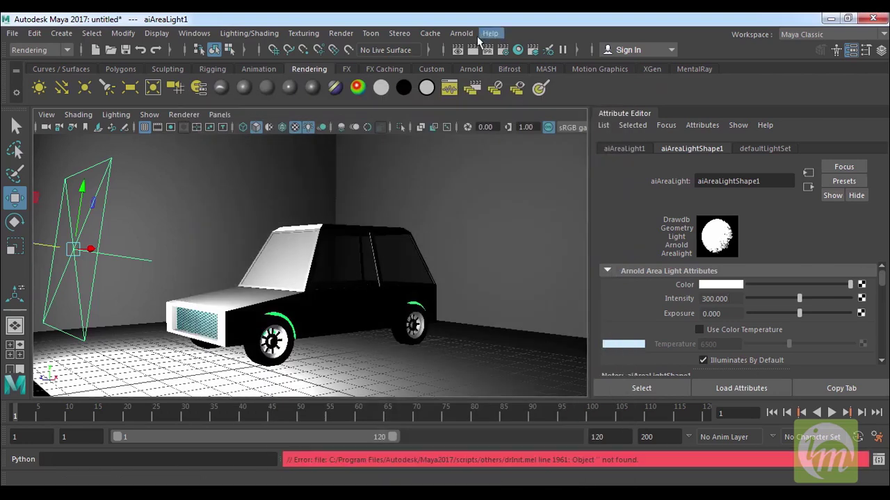
click(462, 33)
mouse_move(481, 84)
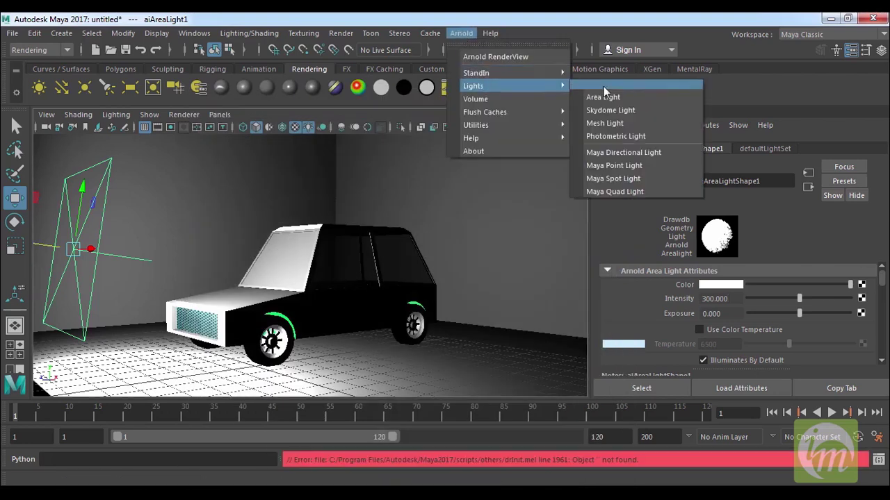
click(240, 278)
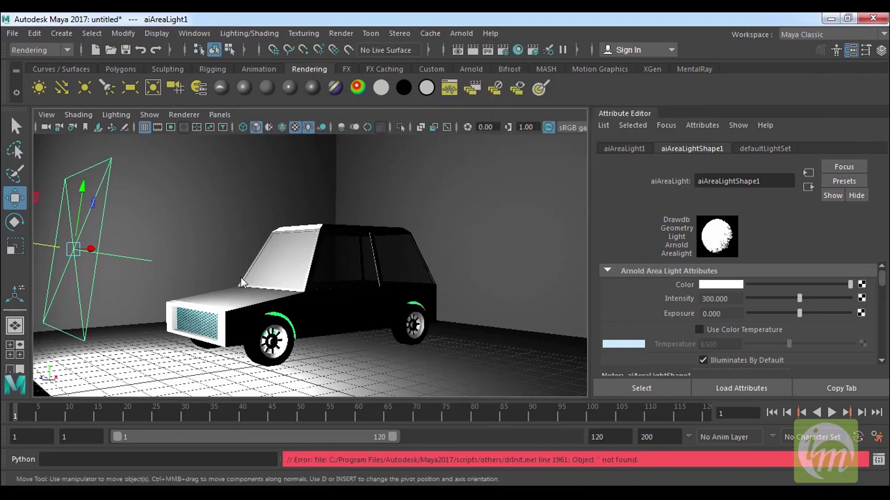
key(Delete)
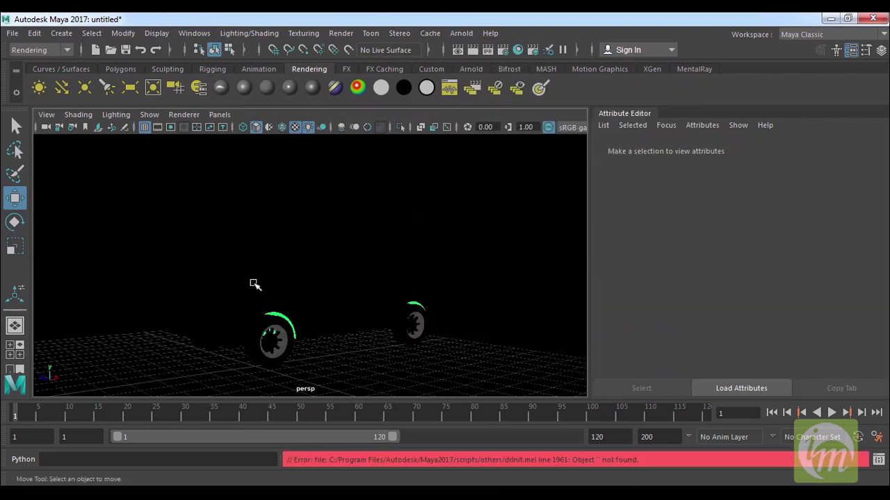
key(6)
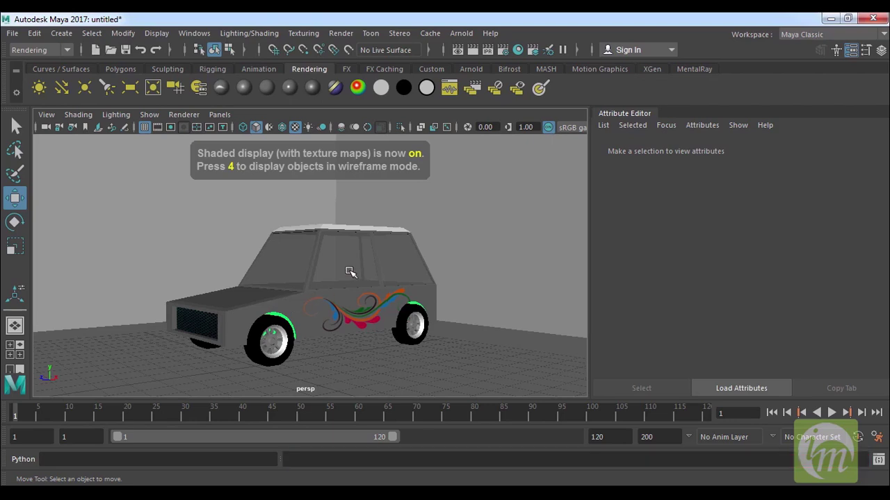
key(t)
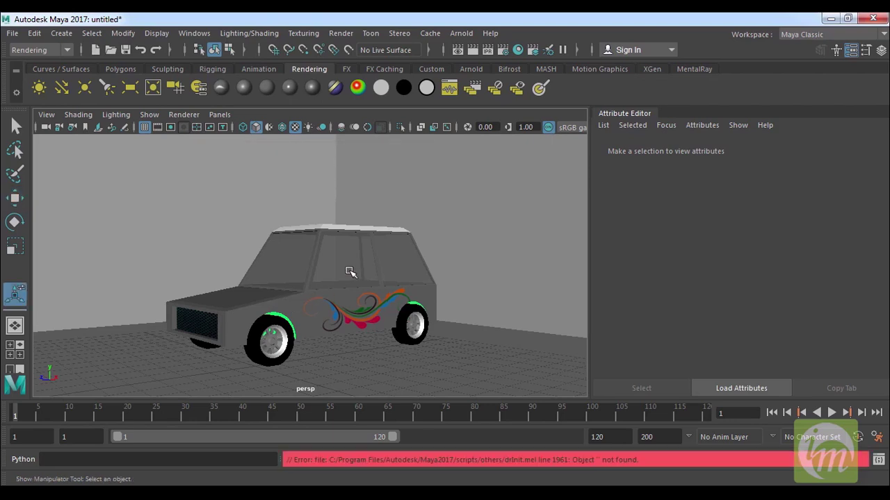
Step: Draw a rectangular polygon plane in the top view that surrounds the whole car
key(space)
scroll(224, 209, down, 3)
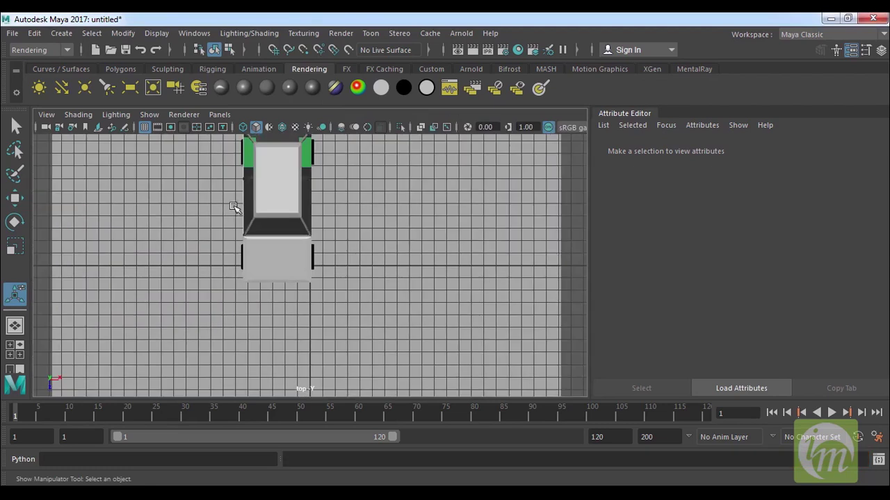
scroll(358, 258, down, 2)
click(125, 70)
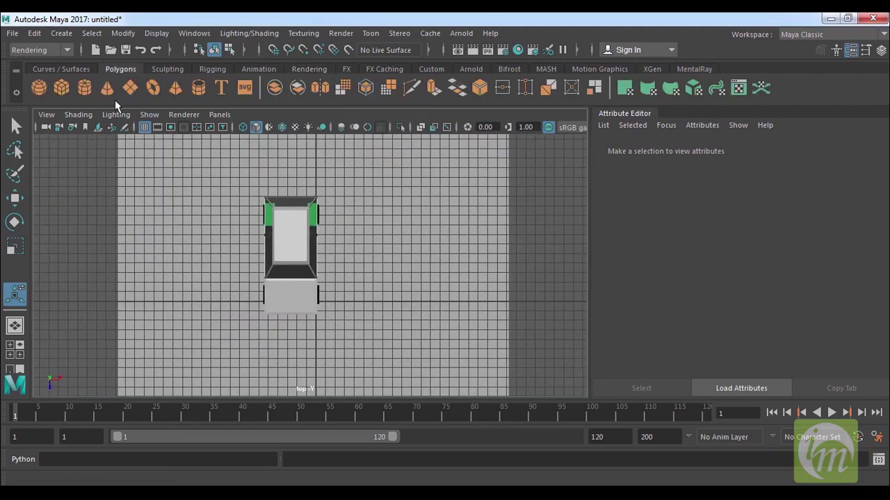
click(135, 88)
alt+middle_drag(389, 203, 353, 182)
drag(353, 140, 164, 324)
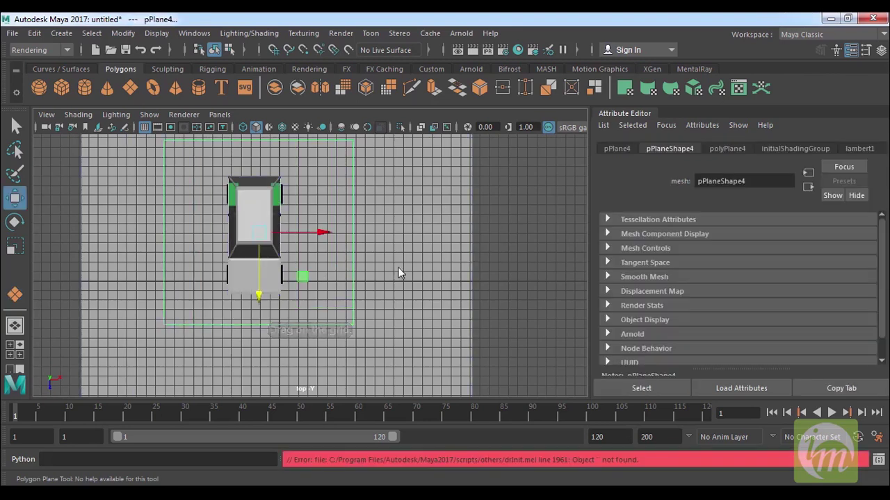
Step: Raise the plane to about 12.2 cm above the car in the side view and shift it along Z in perspective
key(space)
key(space)
drag(345, 266, 352, 195)
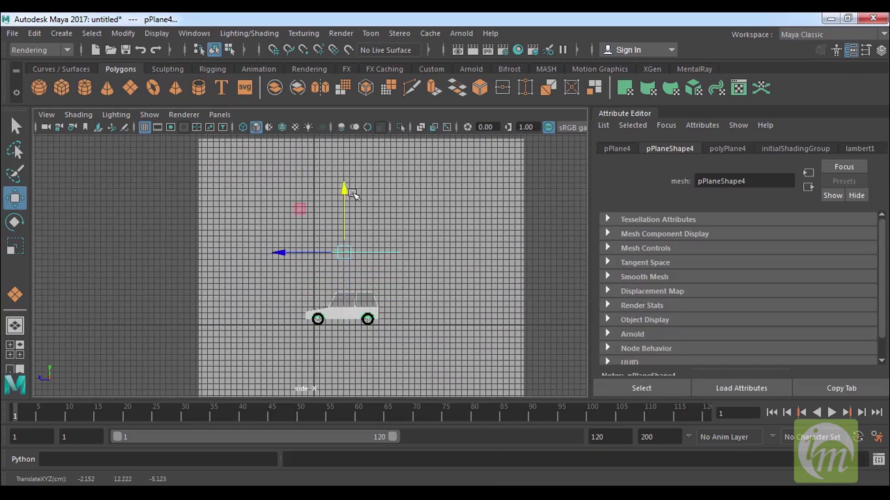
key(space)
key(space)
alt+right_drag(408, 274, 396, 229)
alt+middle_drag(395, 229, 402, 271)
drag(336, 143, 298, 168)
alt+middle_drag(417, 267, 418, 253)
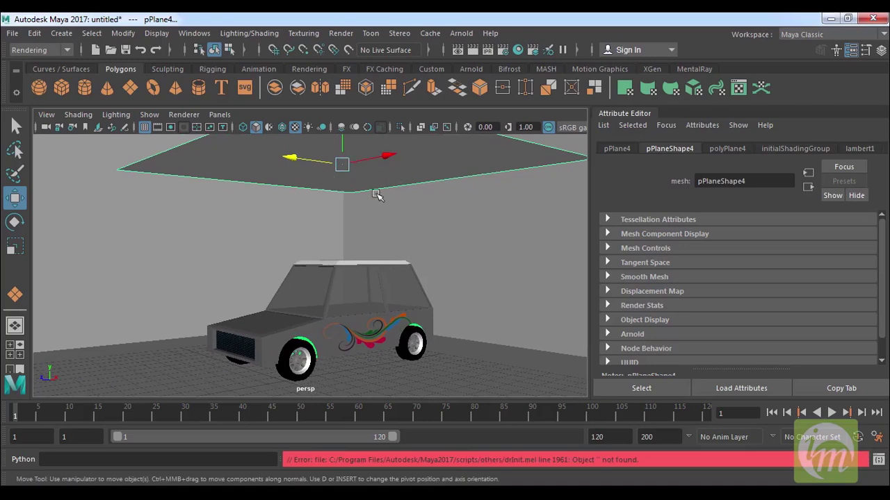
mouse_move(397, 232)
alt+mouse_down()
mouse_move(404, 254)
mouse_move(402, 237)
alt+mouse_up()
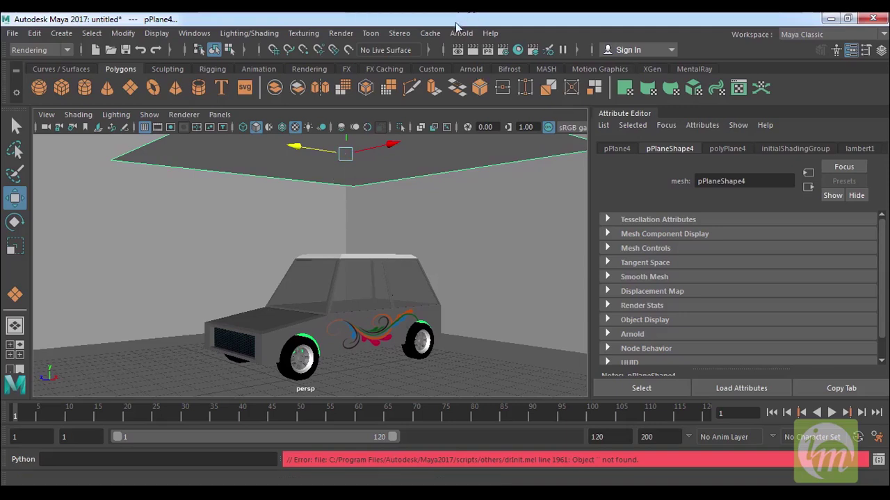
Step: Turn the overhead plane into an Arnold mesh light and render the current frame
click(460, 33)
mouse_move(479, 88)
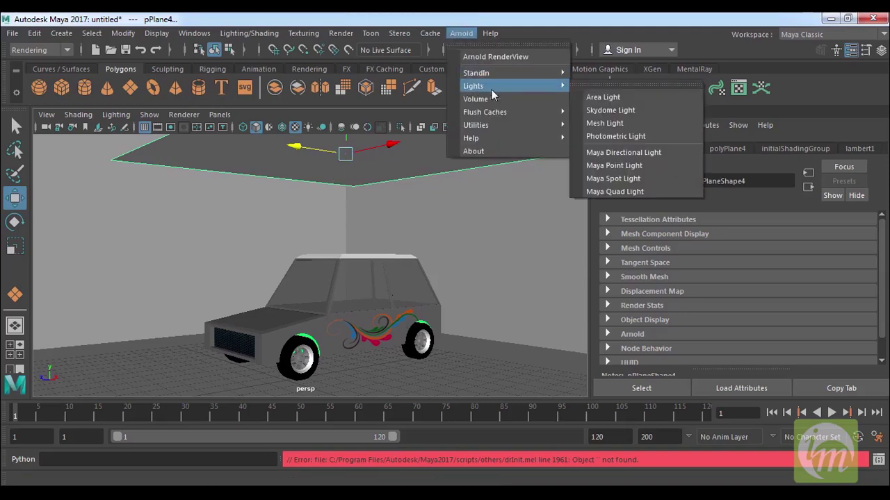
click(632, 125)
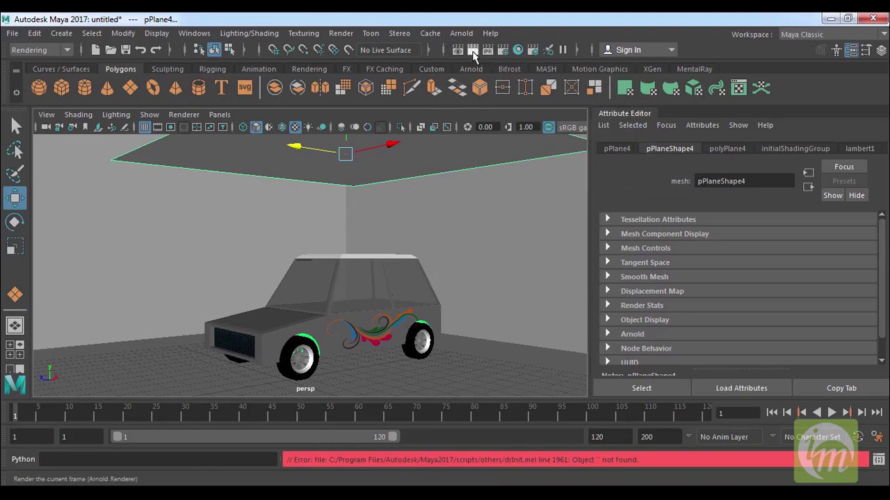
click(472, 56)
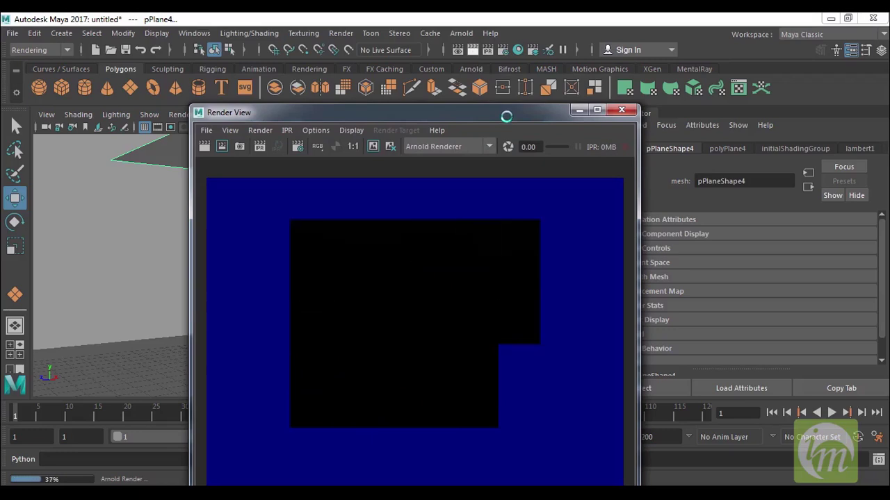
click(623, 111)
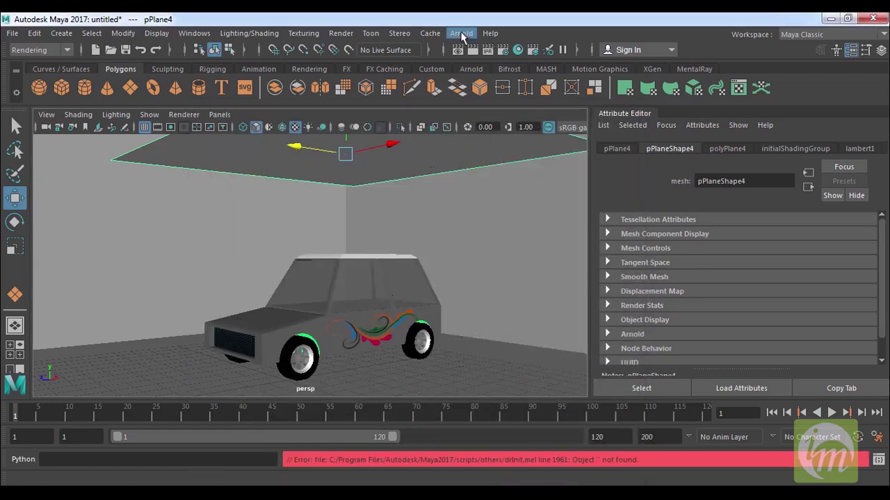
Step: Apply the Arnold mesh light to the overhead plane again
click(461, 32)
mouse_move(493, 90)
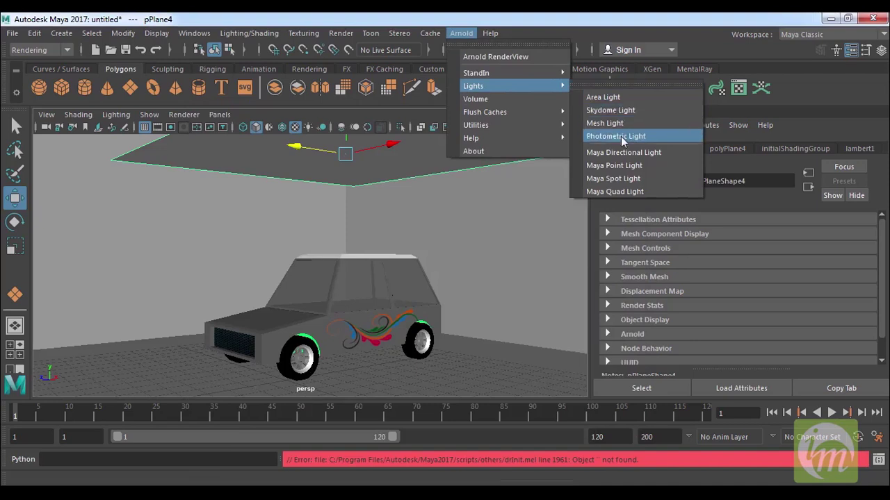
click(635, 122)
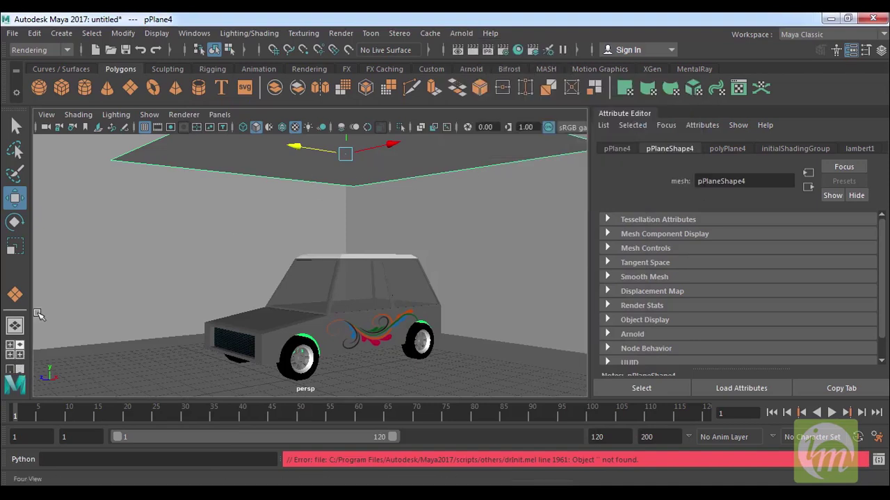
Step: Check the Outliner for the mesh light and close it
click(147, 37)
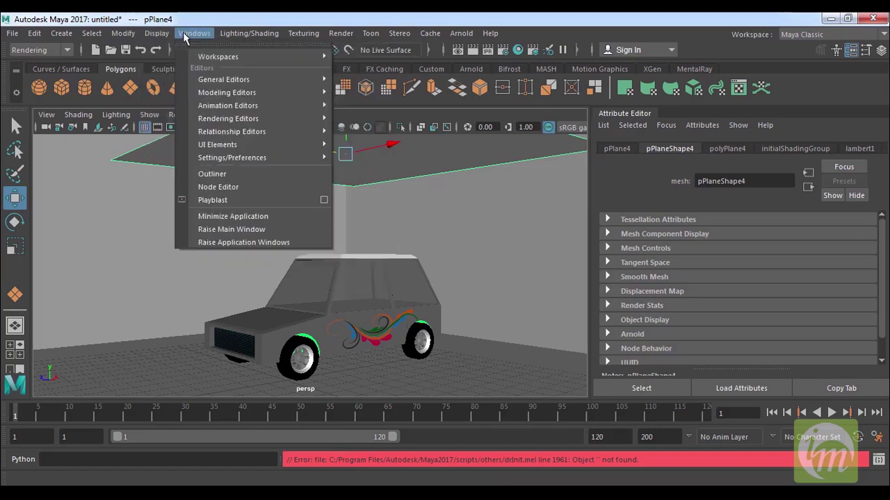
mouse_move(194, 33)
click(223, 174)
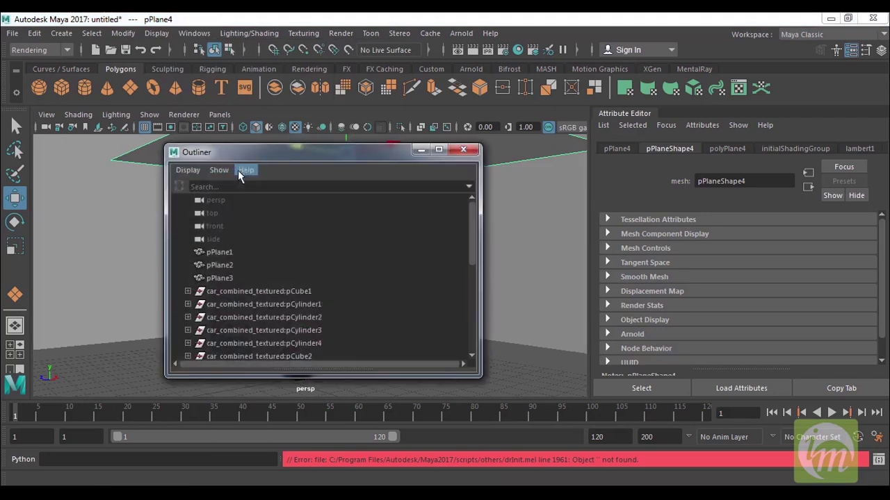
drag(314, 153, 267, 111)
mouse_move(426, 176)
mouse_down()
mouse_move(423, 252)
mouse_move(428, 167)
mouse_up()
click(416, 108)
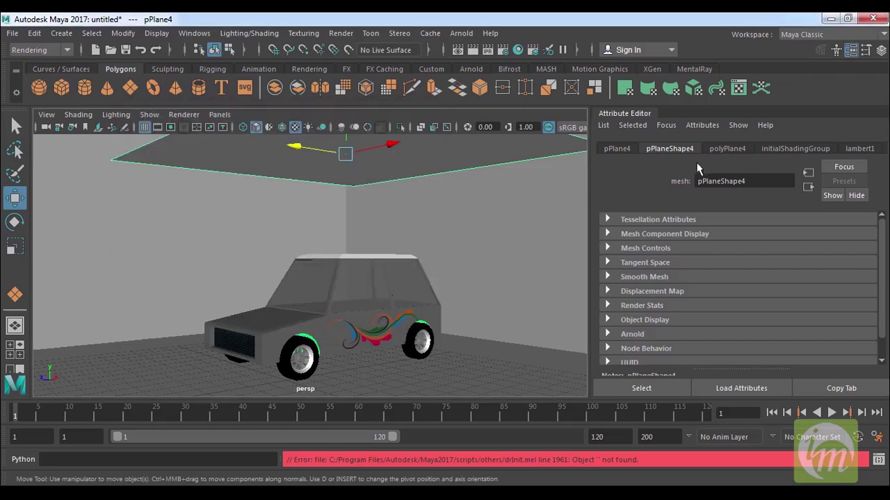
Step: Look through the plane's attribute nodes and expand the Arnold attributes of its shape node
click(737, 150)
click(792, 148)
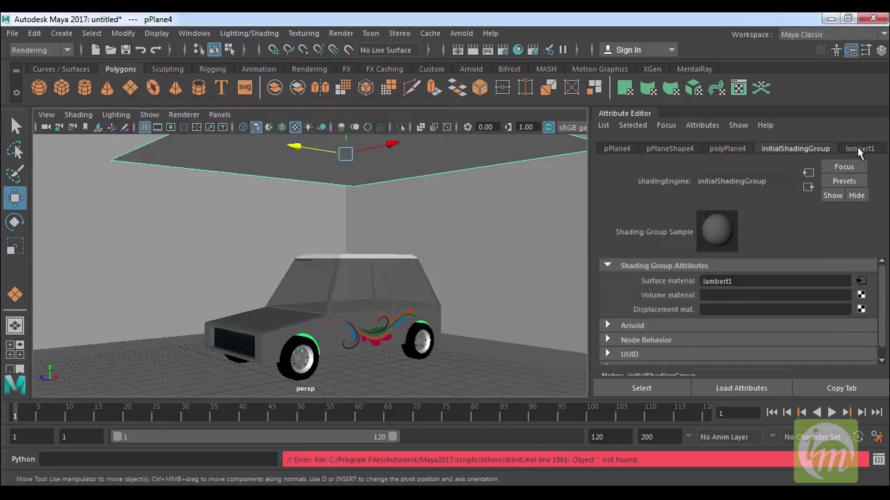
click(860, 149)
click(669, 146)
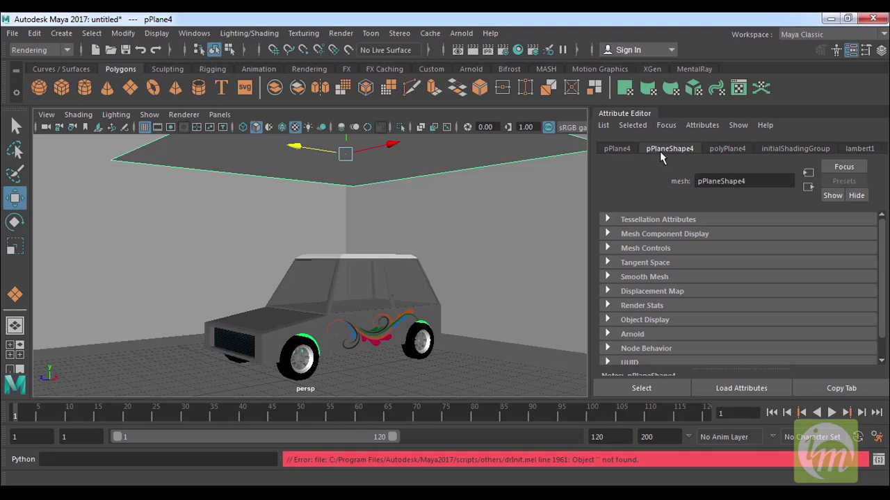
click(629, 334)
drag(883, 243, 882, 262)
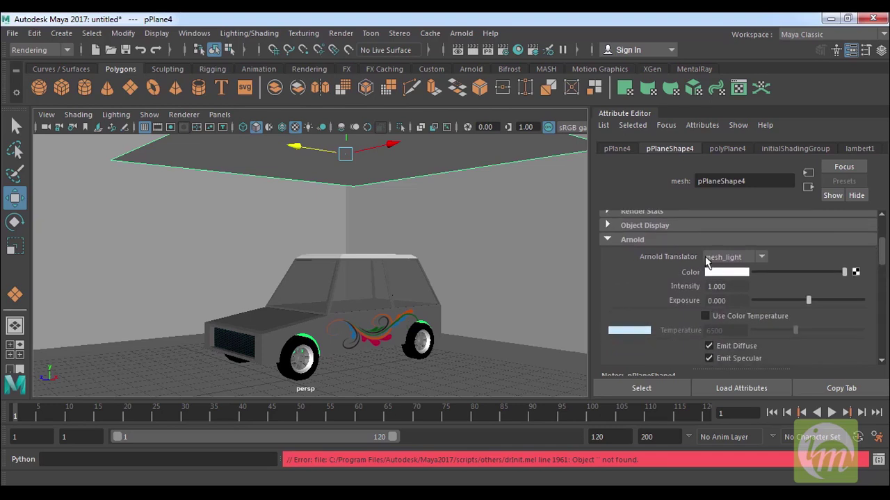
Step: Switch the plane's Arnold translator to polymesh and back to mesh_light
click(760, 257)
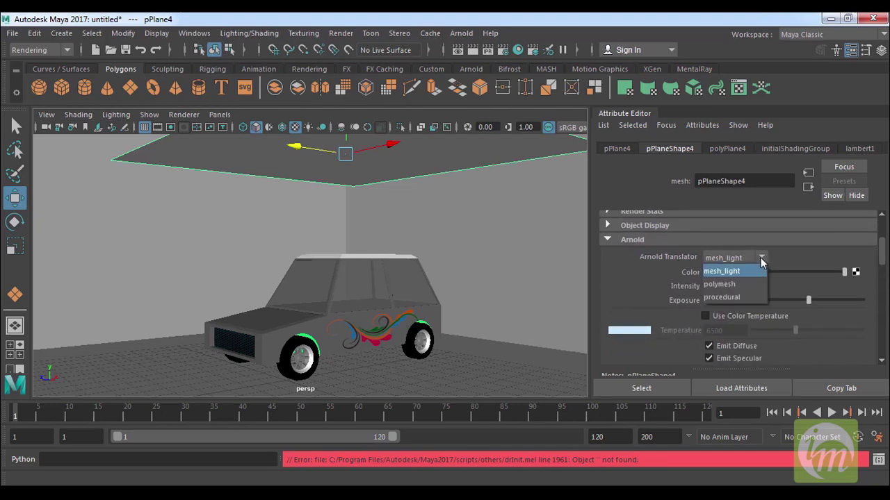
click(720, 285)
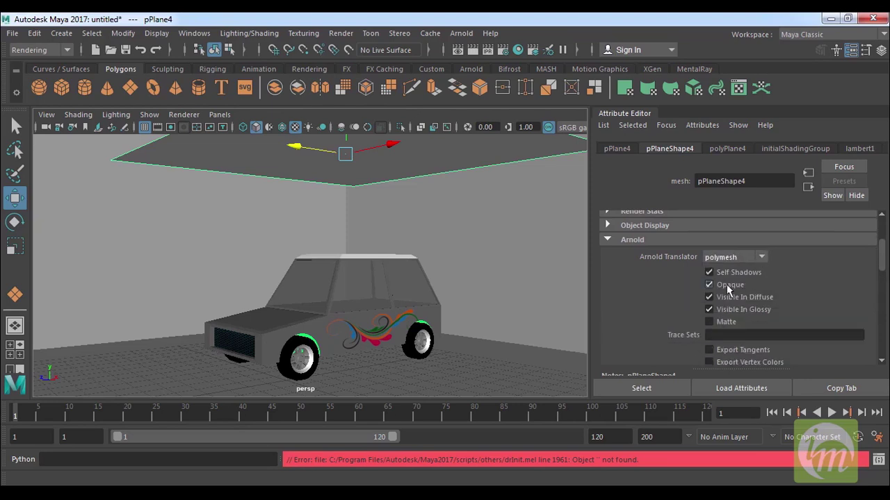
click(761, 257)
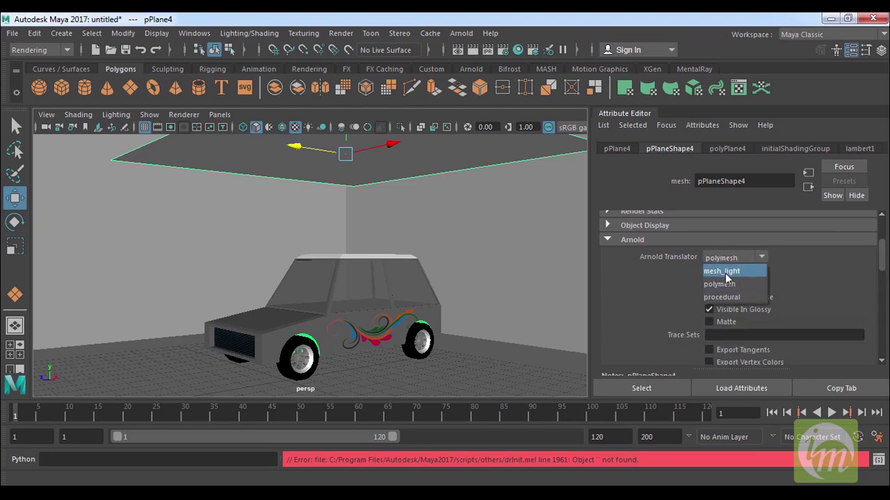
click(724, 272)
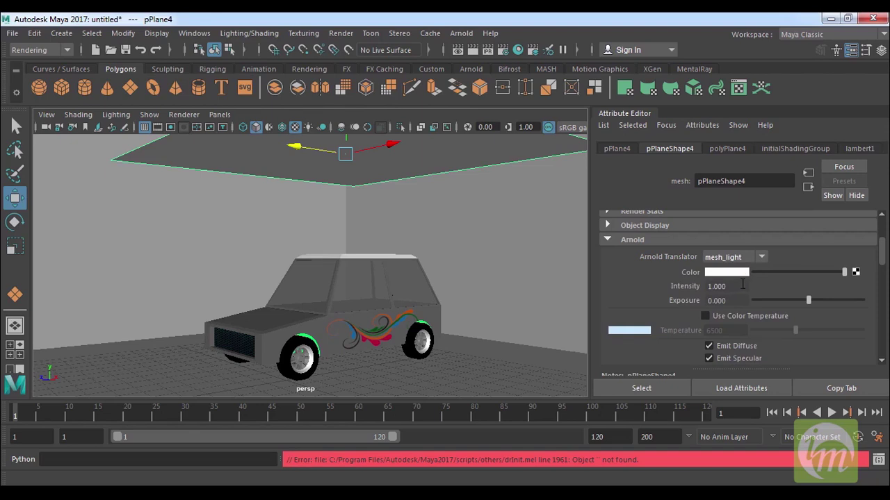
Step: Set the mesh light's intensity to 400 and render the current frame with Arnold
click(739, 287)
text(400)
key(Return)
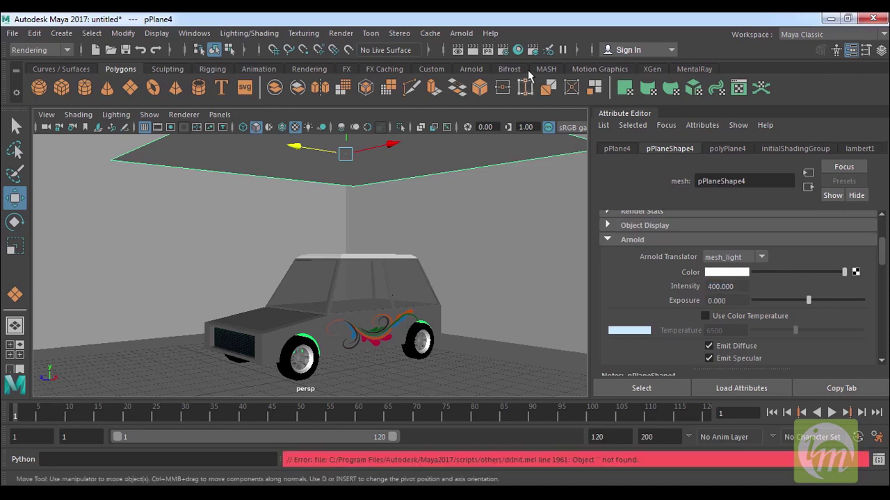
click(475, 52)
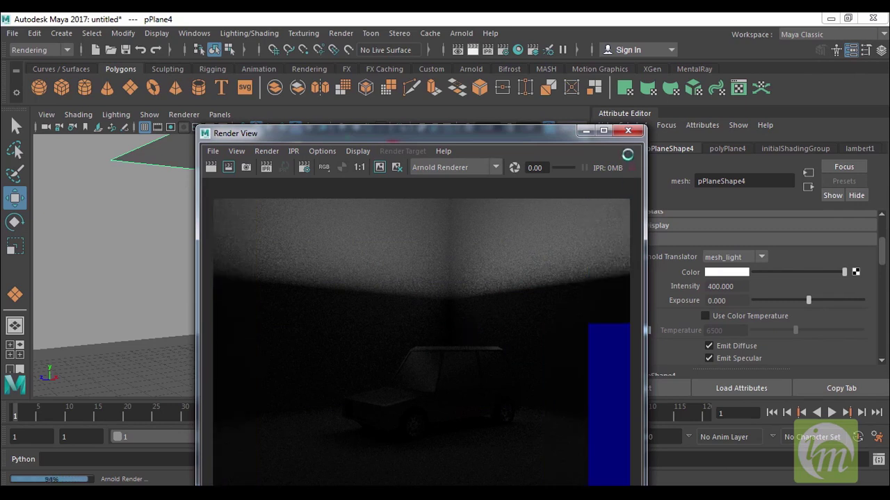
click(628, 132)
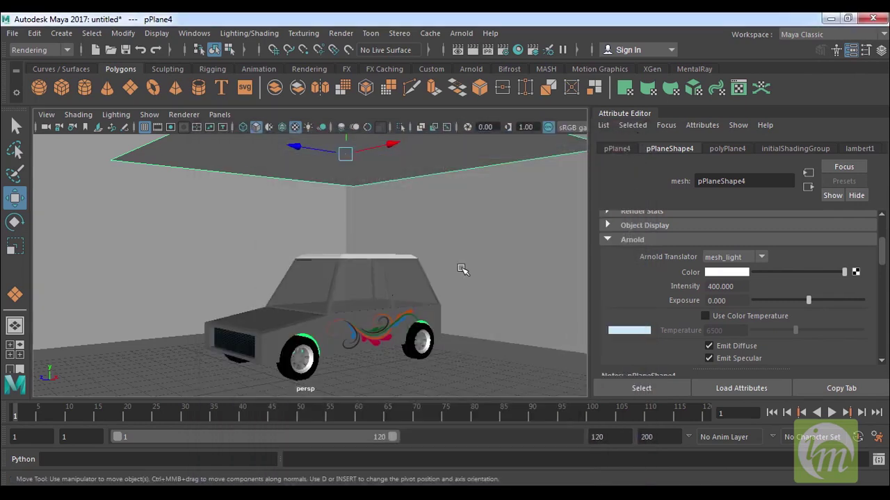
Step: Raise the mesh light's intensity to 2000 and its exposure to about 0.73, and view the Arnold render
drag(735, 286, 652, 283)
text(2000)
key(Return)
drag(808, 300, 817, 301)
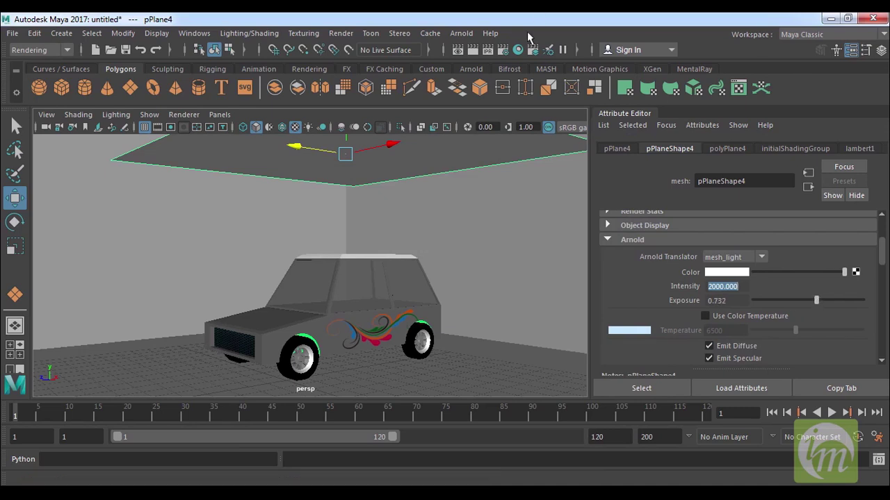
click(458, 49)
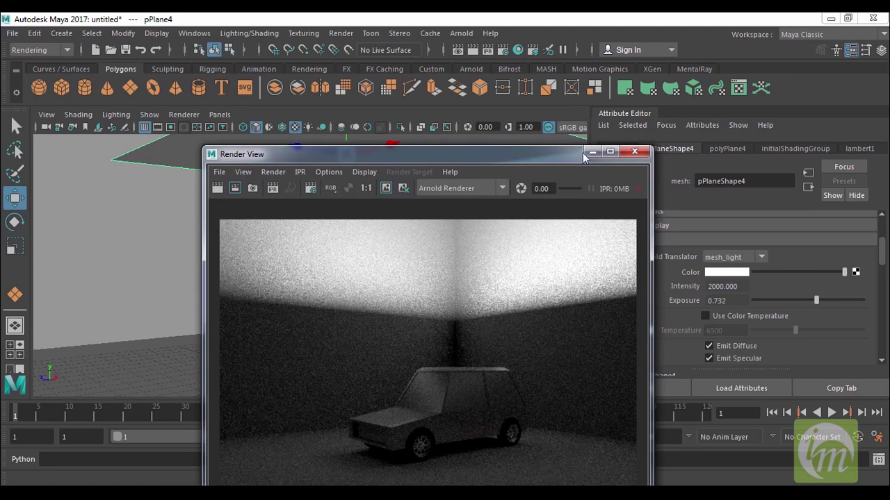
click(634, 152)
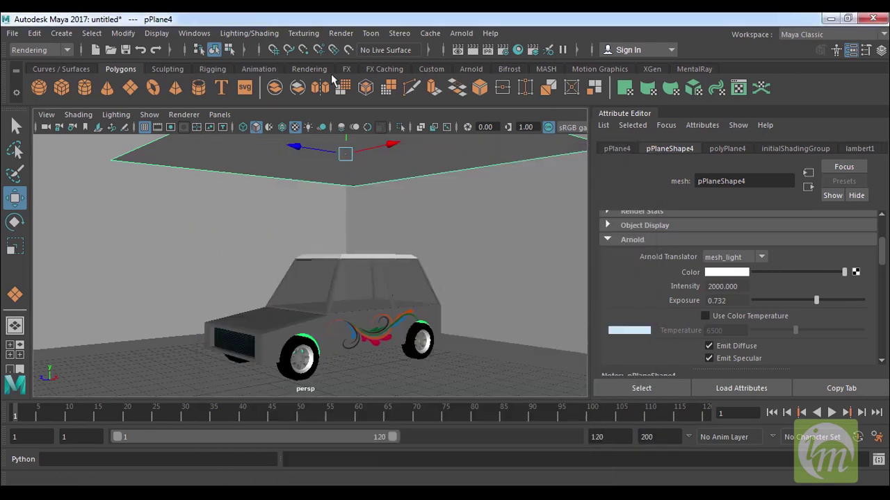
click(318, 70)
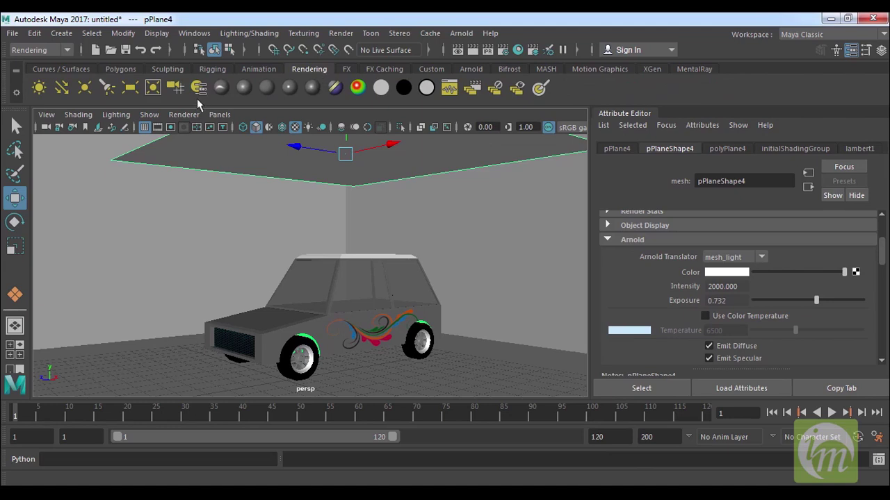
Step: Add an ambient light, move it up and out beside the front of the car, and set its intensity to 0
click(41, 89)
drag(289, 320, 287, 229)
drag(243, 293, 148, 293)
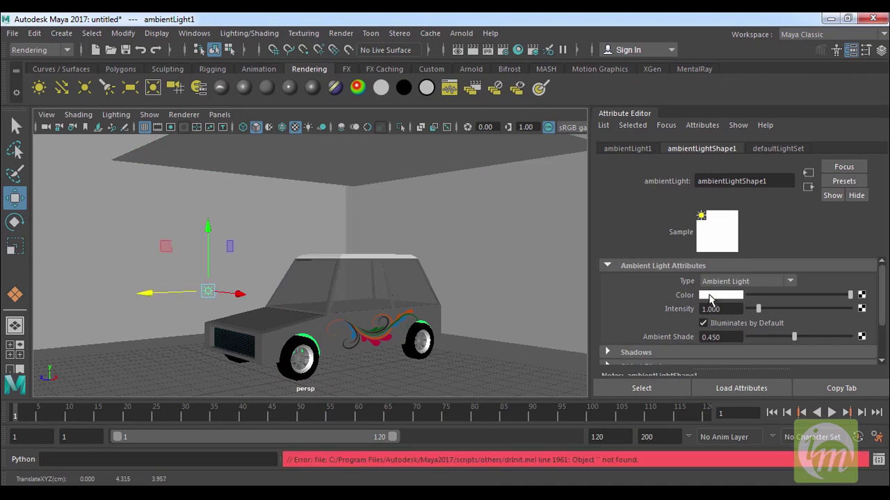
drag(758, 313, 699, 320)
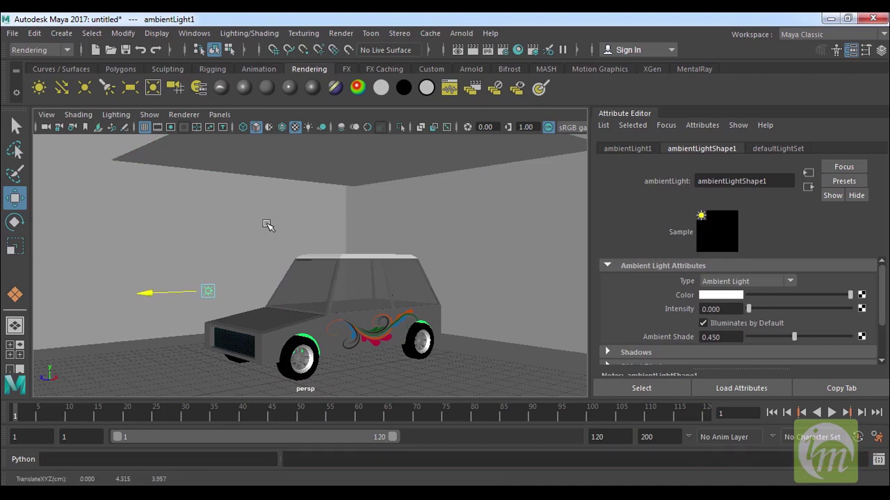
Step: Display the viewport with all scene lights and render the current frame with Arnold
key(7)
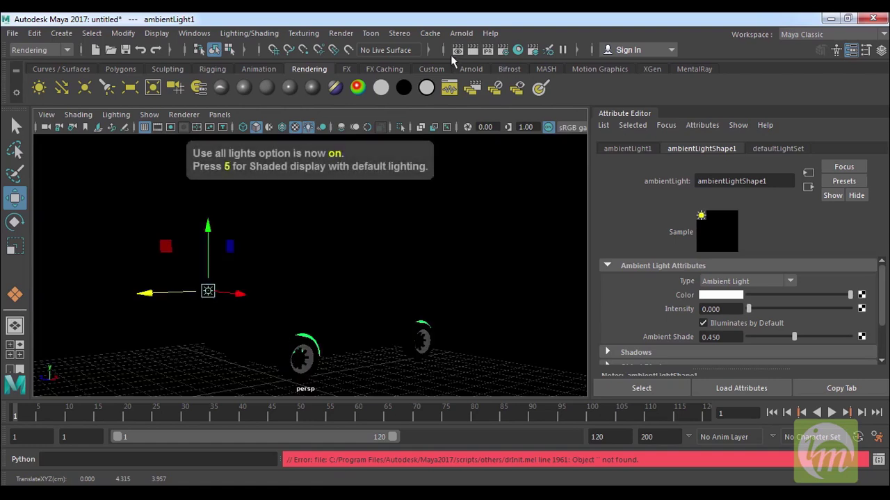
click(473, 50)
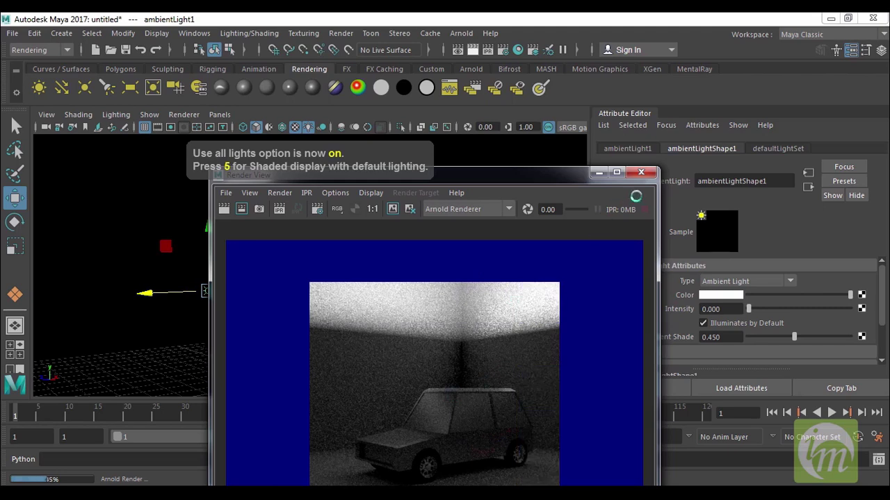
click(649, 175)
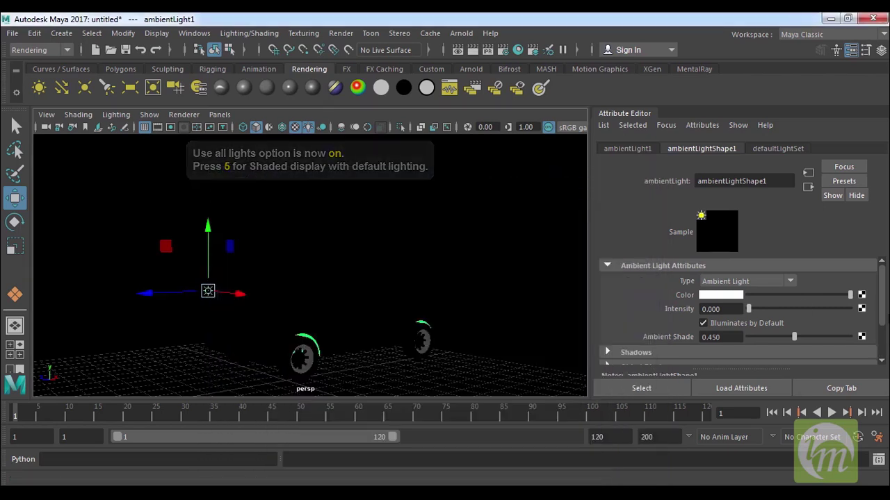
Step: Set the ceiling plane mesh light's decay type to constant and turn on Light Visible
scroll(883, 313, down, 2)
scroll(884, 318, down, 1)
scroll(886, 292, up, 2)
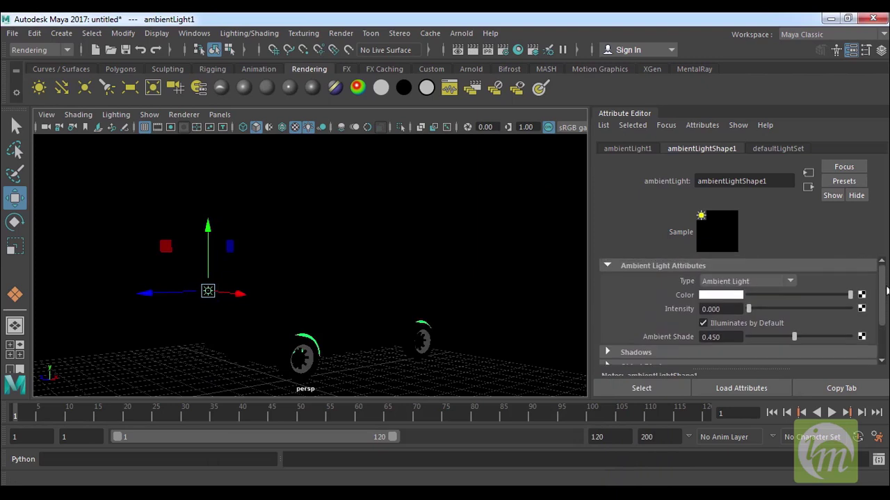
click(329, 163)
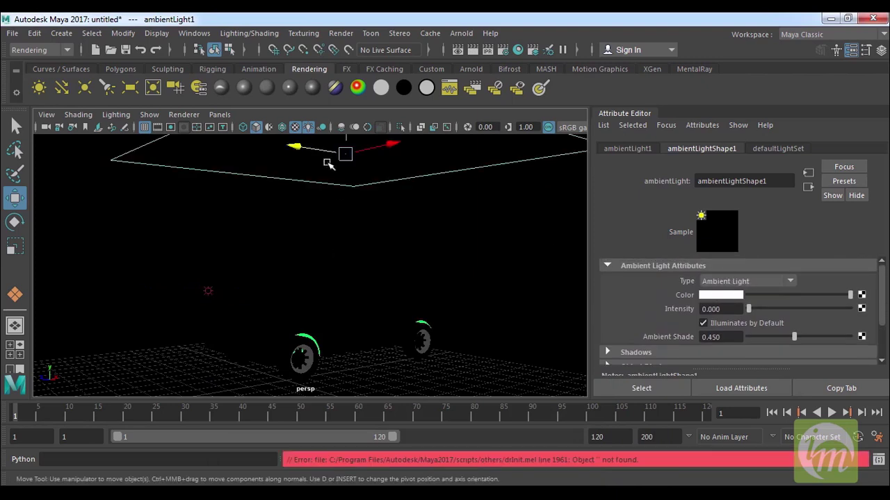
mouse_move(883, 263)
mouse_down()
mouse_move(888, 314)
mouse_move(887, 267)
mouse_up()
click(749, 318)
click(741, 332)
scroll(883, 260, up, 1)
scroll(882, 260, up, 1)
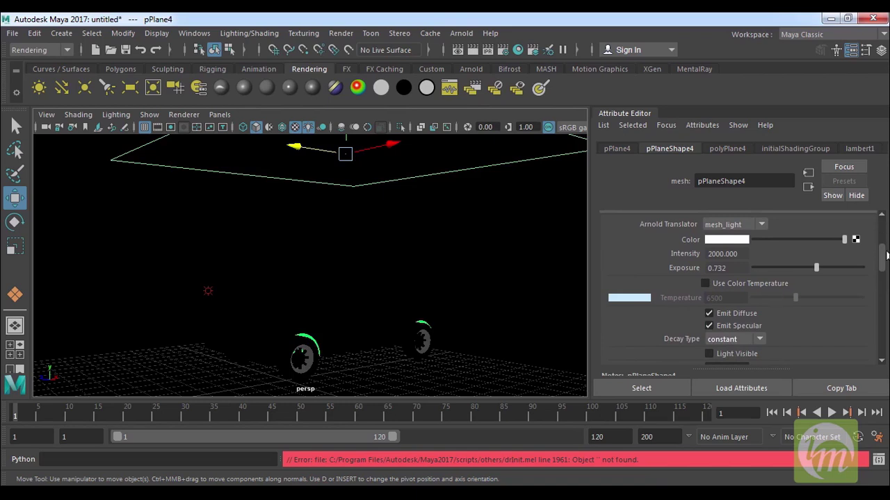
drag(883, 262, 882, 266)
click(709, 303)
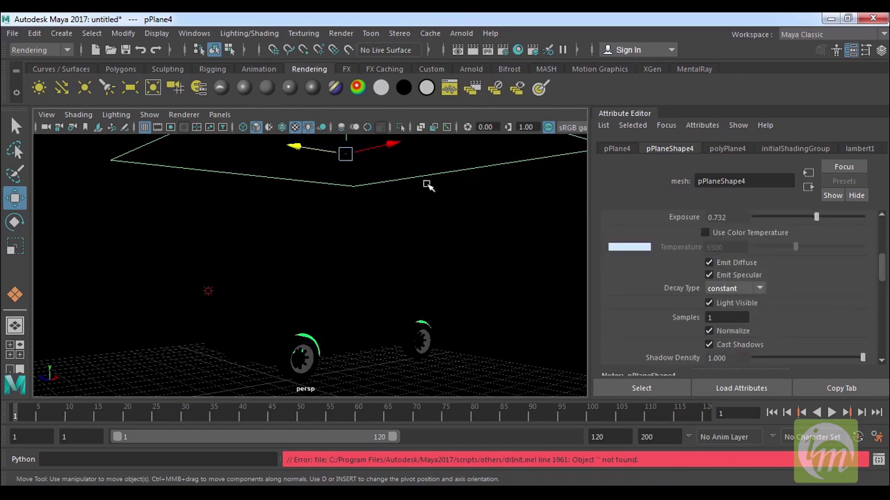
Step: Return the mesh light's decay type to quadratic, render the current frame with Arnold and inspect the result
click(473, 53)
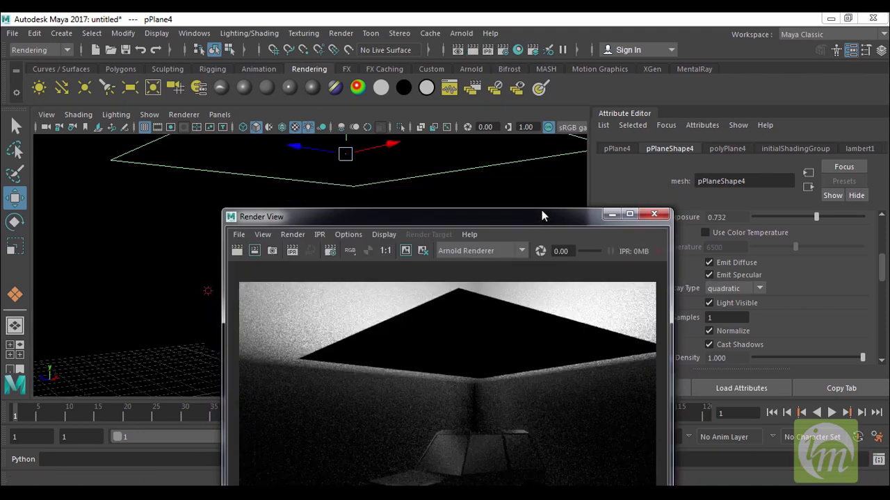
drag(541, 210, 523, 59)
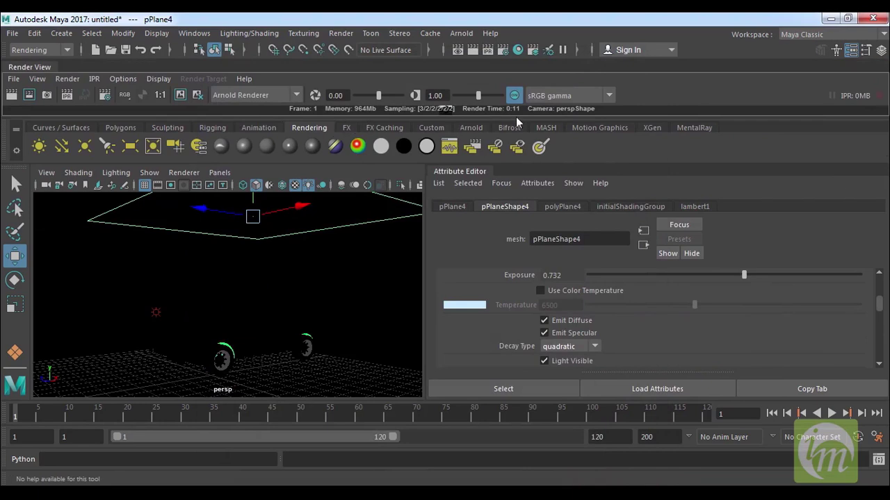
drag(52, 66, 248, 150)
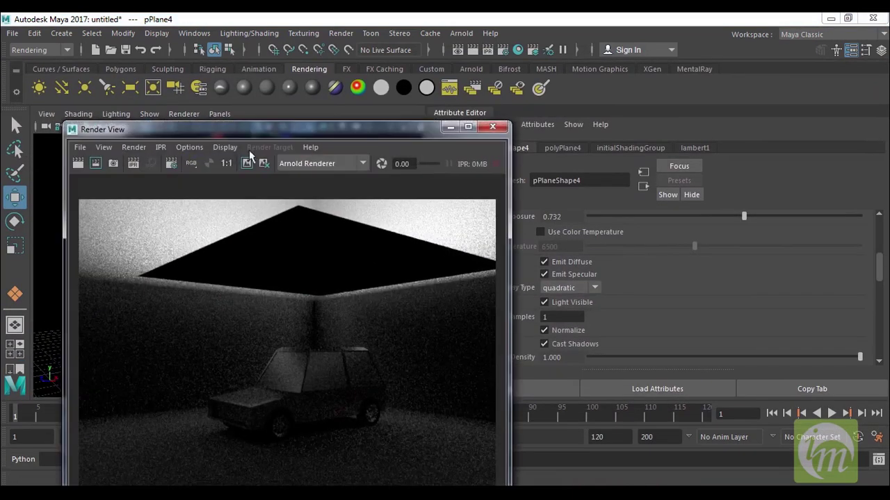
drag(358, 145, 417, 103)
drag(81, 115, 96, 183)
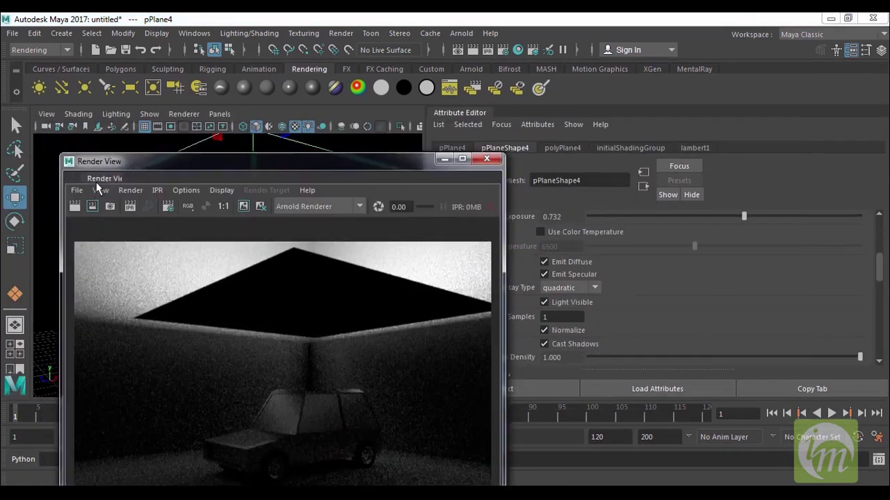
drag(274, 160, 421, 48)
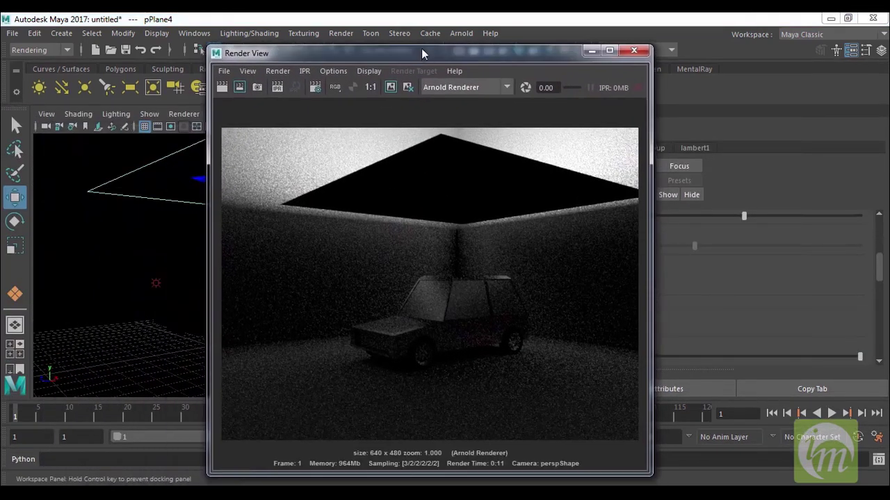
click(633, 47)
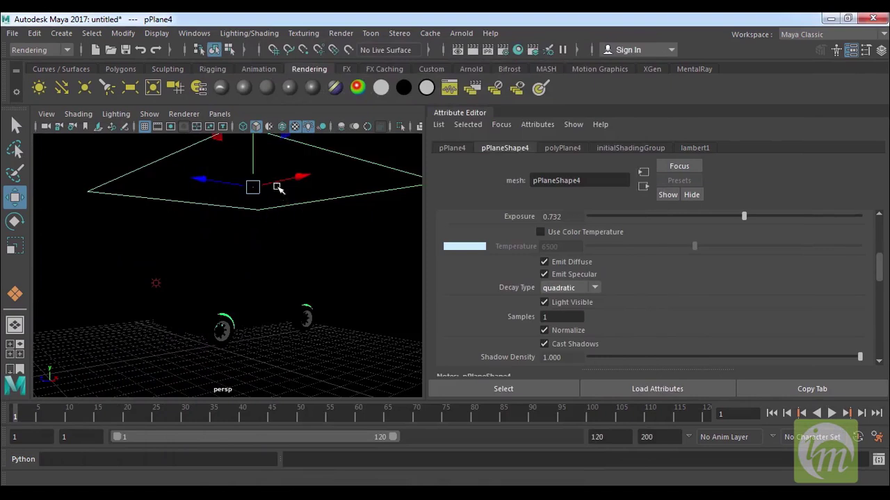
Step: Flip the ceiling plane by setting its Rotate Z to 180, and render the current frame with Arnold
click(298, 175)
key(e)
drag(291, 196, 292, 142)
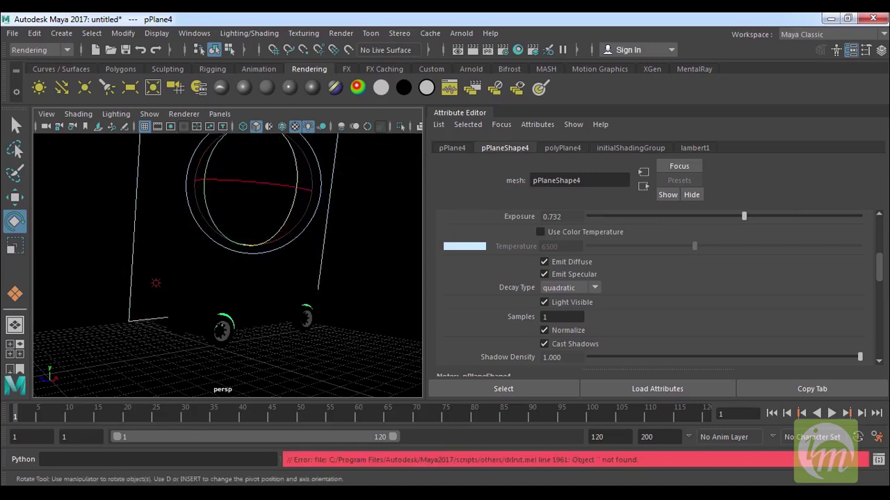
click(880, 50)
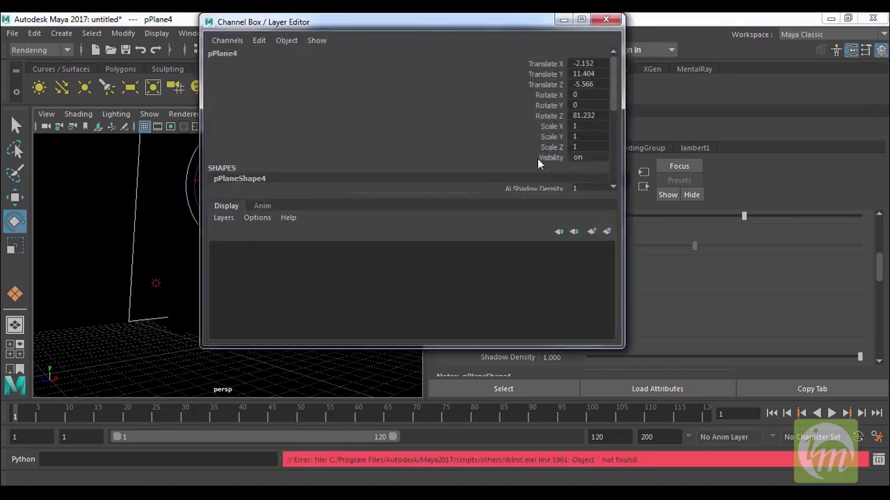
scroll(610, 101, down, 1)
double_click(589, 107)
text(180)
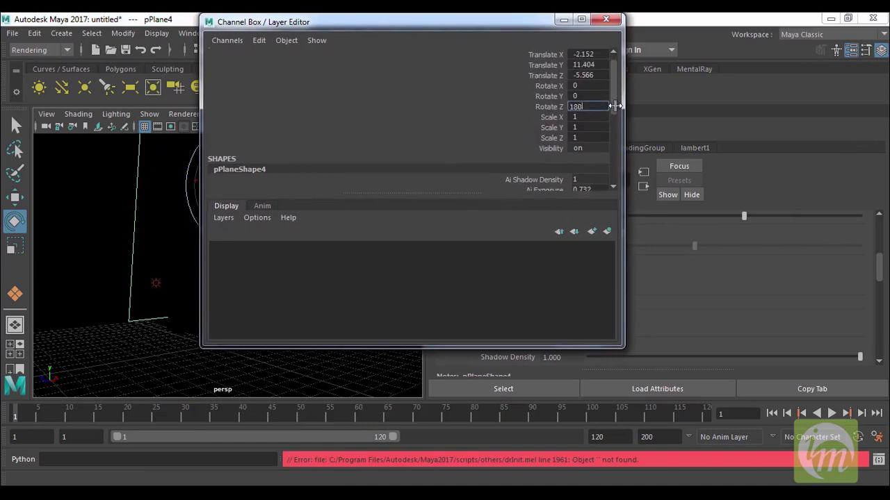
key(Return)
click(606, 19)
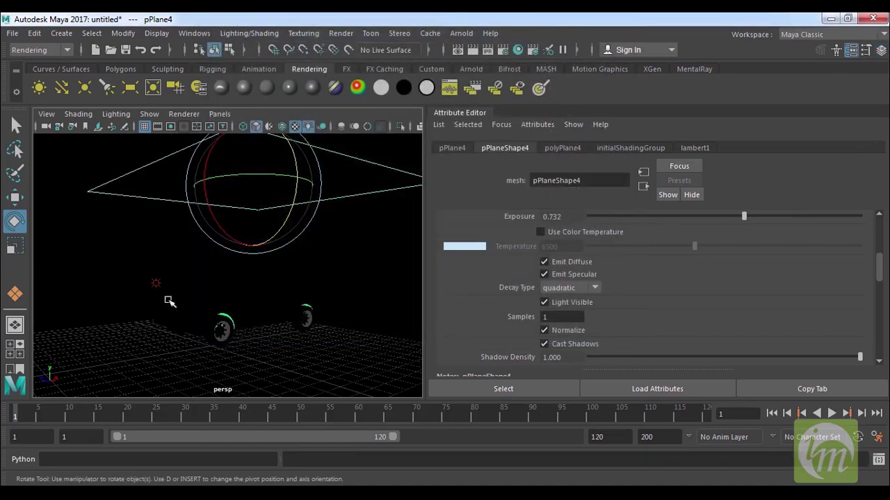
click(473, 50)
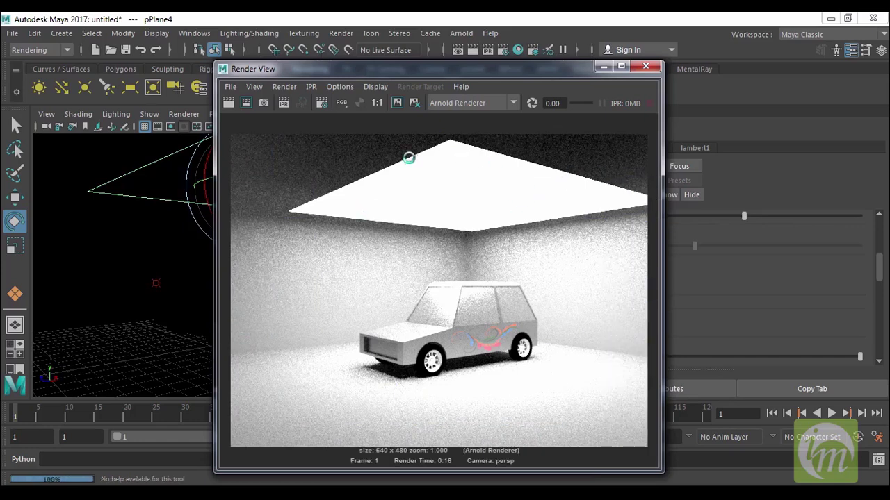
click(650, 69)
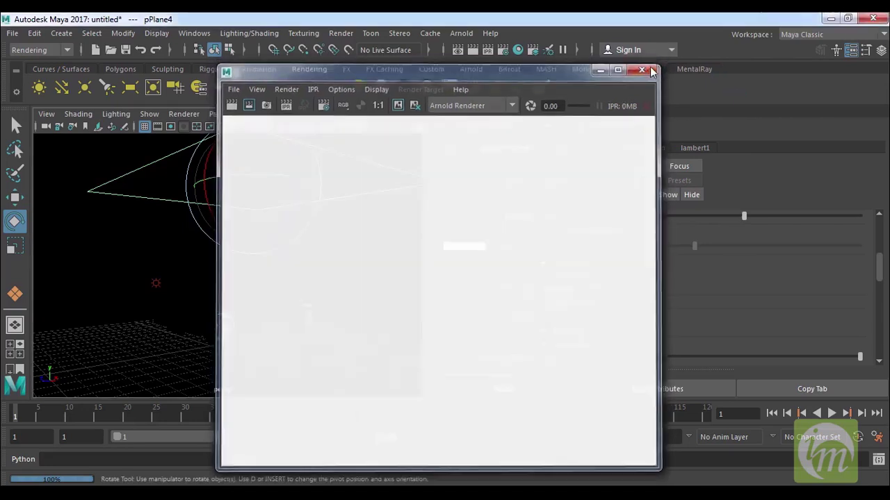
Step: Set the mesh light's intensity to 1000 and render the current frame with Arnold
mouse_move(877, 273)
mouse_down()
mouse_move(879, 258)
mouse_move(878, 277)
mouse_up()
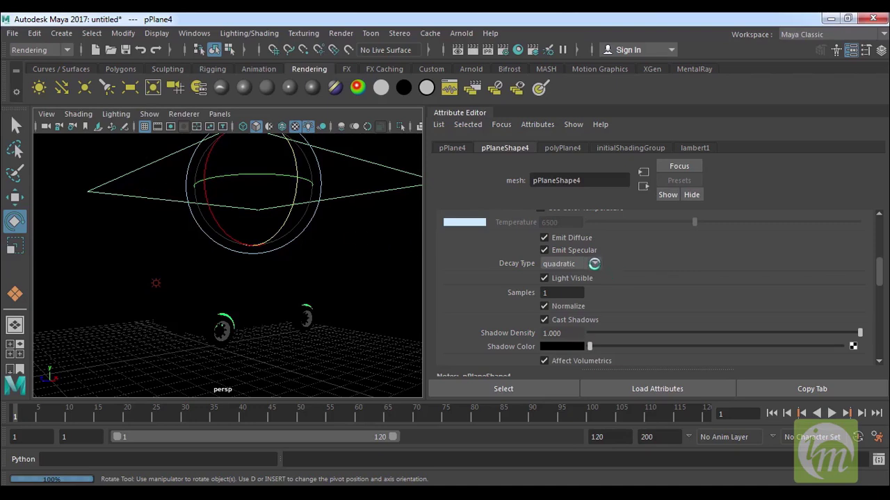
scroll(882, 264, up, 3)
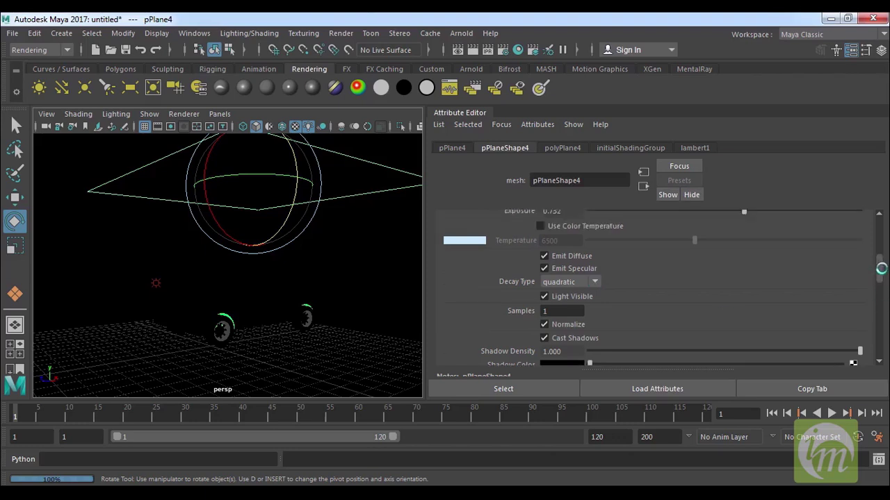
double_click(576, 237)
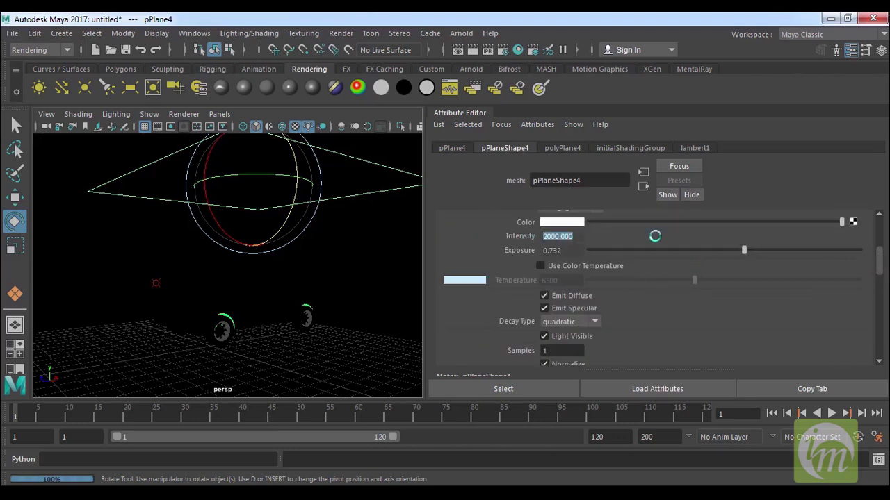
text(1)
key(Return)
alt+drag(257, 247, 263, 248)
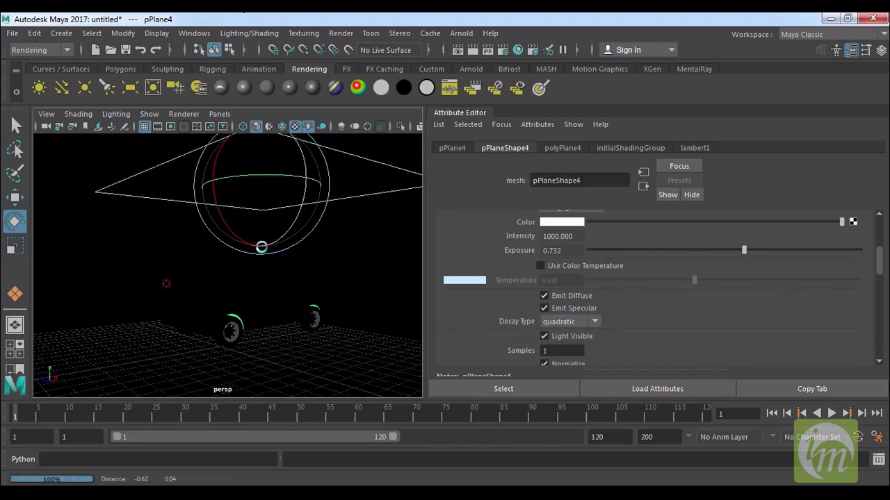
click(473, 50)
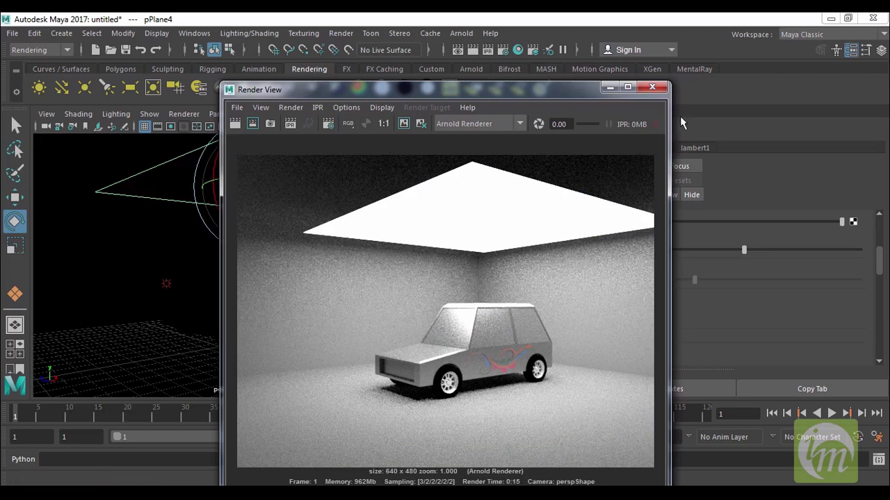
click(652, 87)
alt+middle_drag(337, 236, 331, 234)
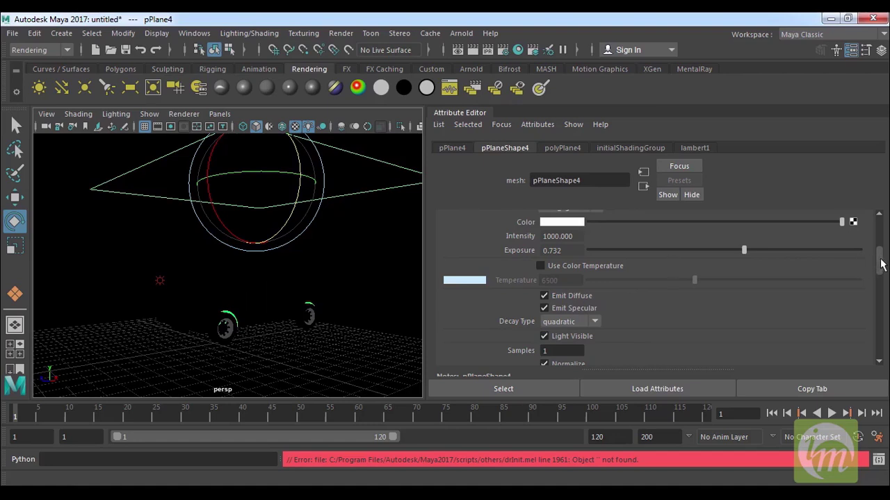
drag(881, 264, 885, 247)
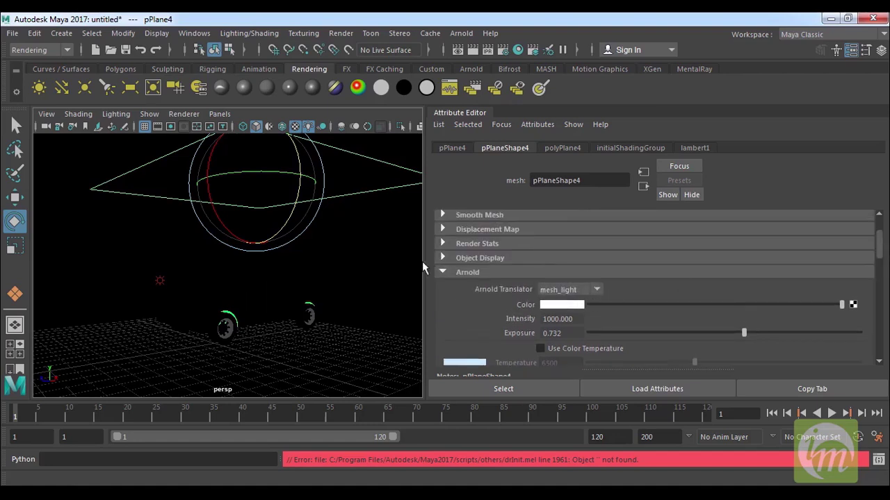
click(851, 50)
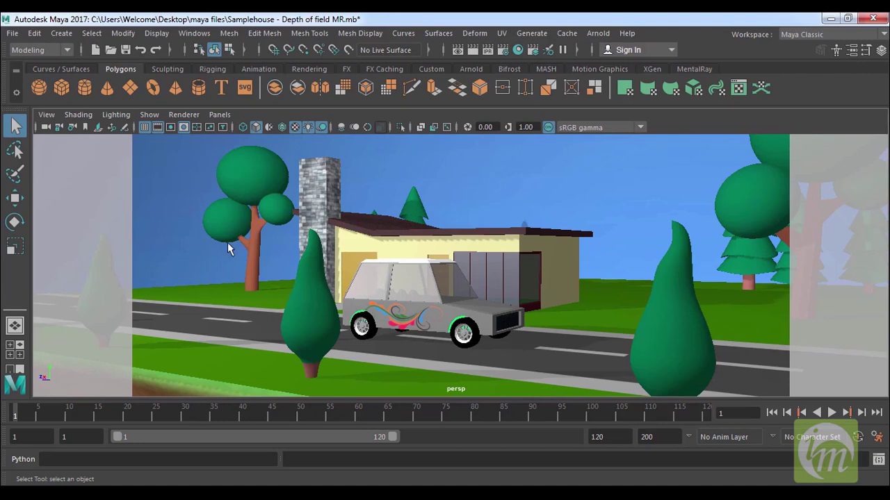
Step: Open the attributes of the house scene's perspective camera and enable Depth Of Field
click(46, 115)
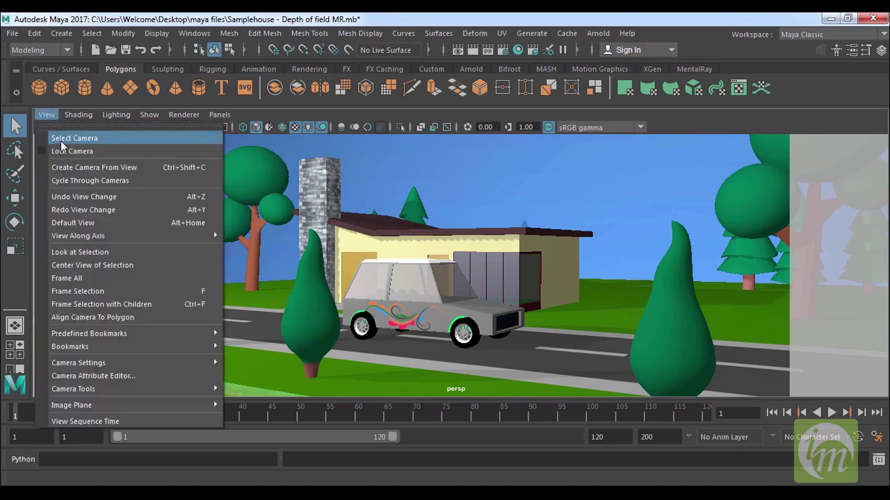
click(61, 140)
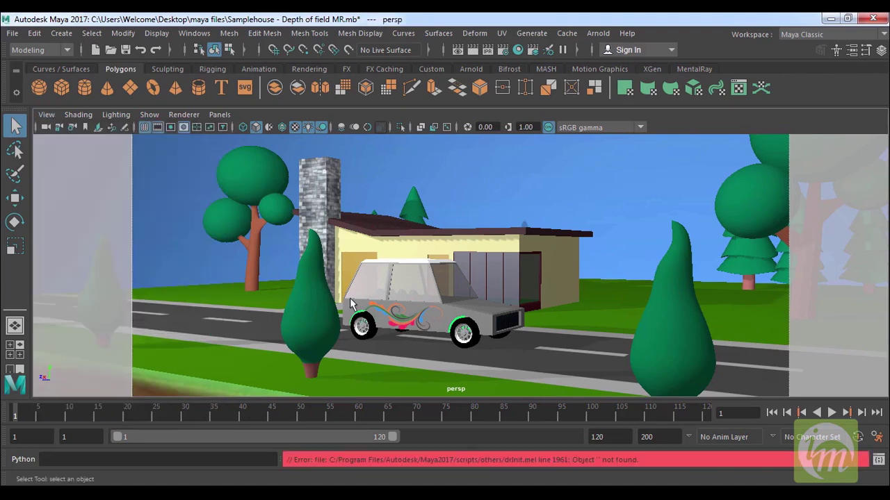
click(46, 114)
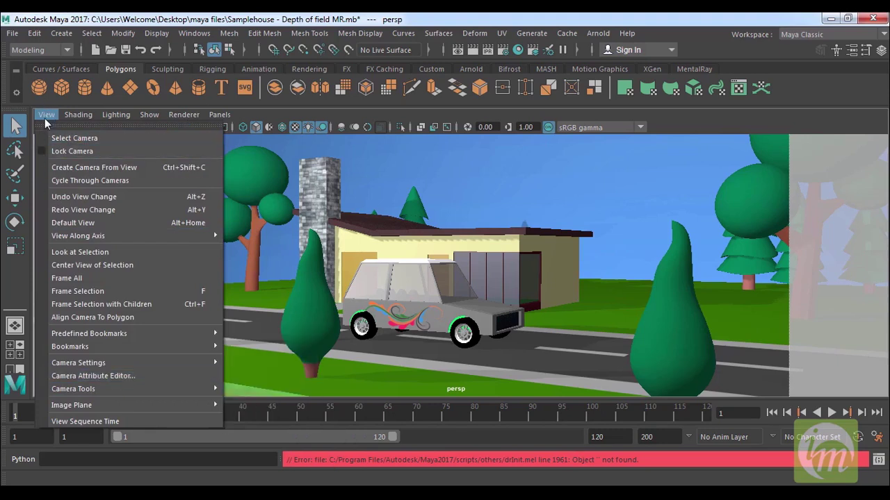
click(82, 376)
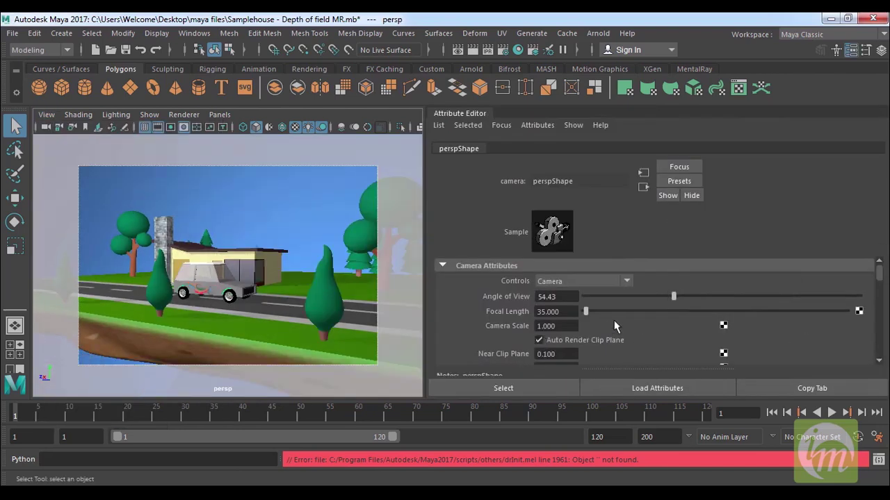
drag(879, 278, 883, 332)
click(478, 297)
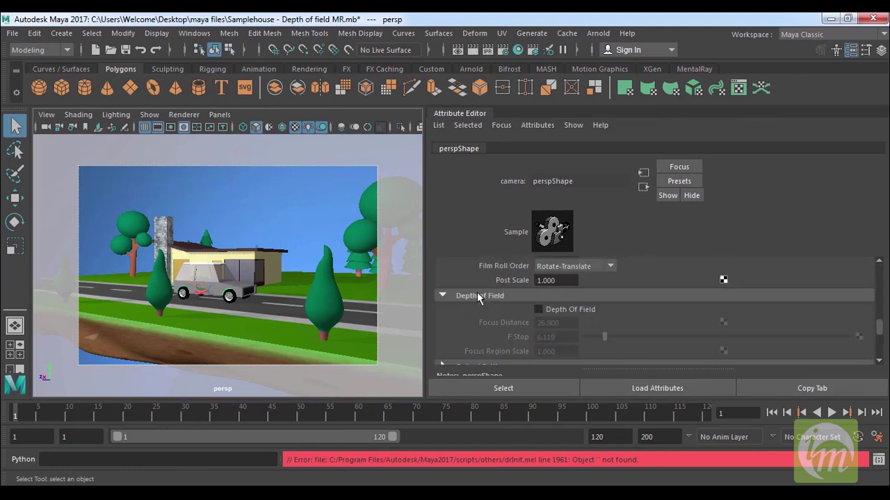
drag(878, 326, 878, 327)
click(571, 298)
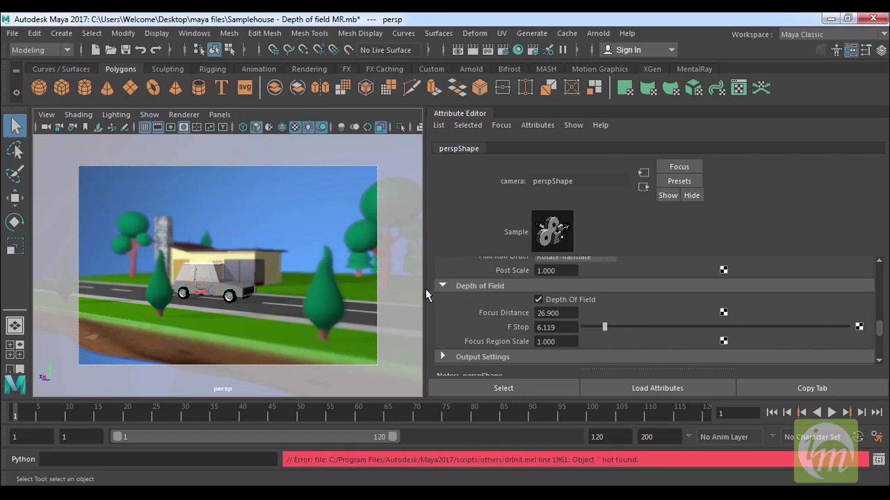
Step: Widen the viewport, select the car and turn on the Object Details heads-up display
drag(424, 289, 634, 284)
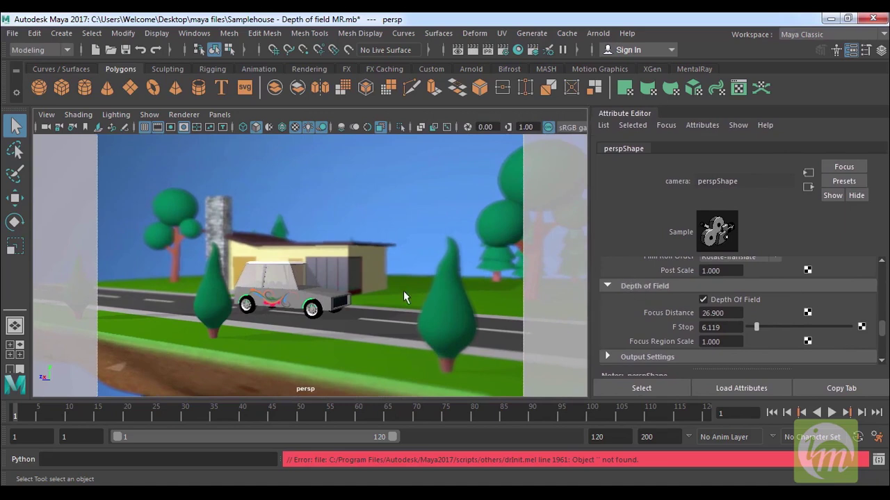
click(322, 299)
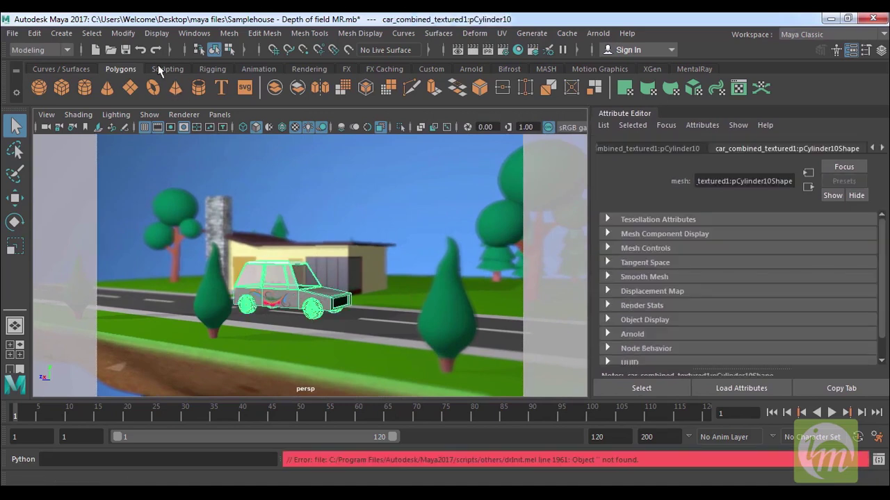
click(157, 35)
mouse_move(175, 82)
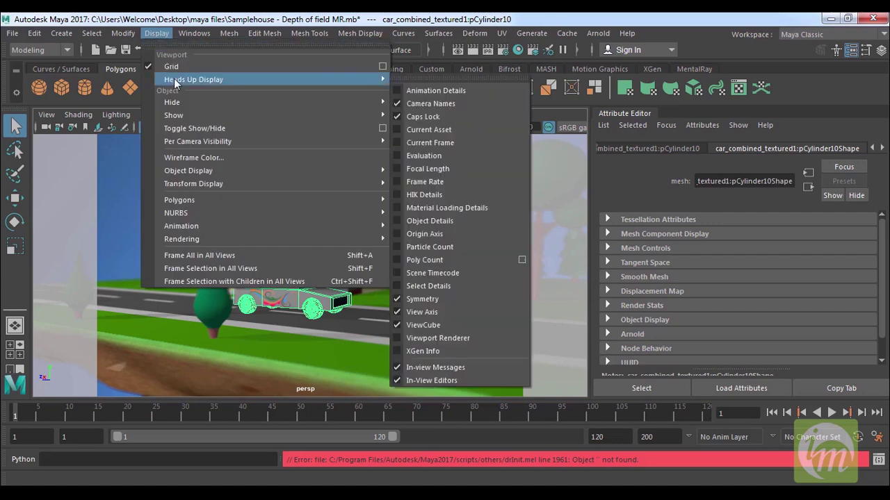
click(438, 223)
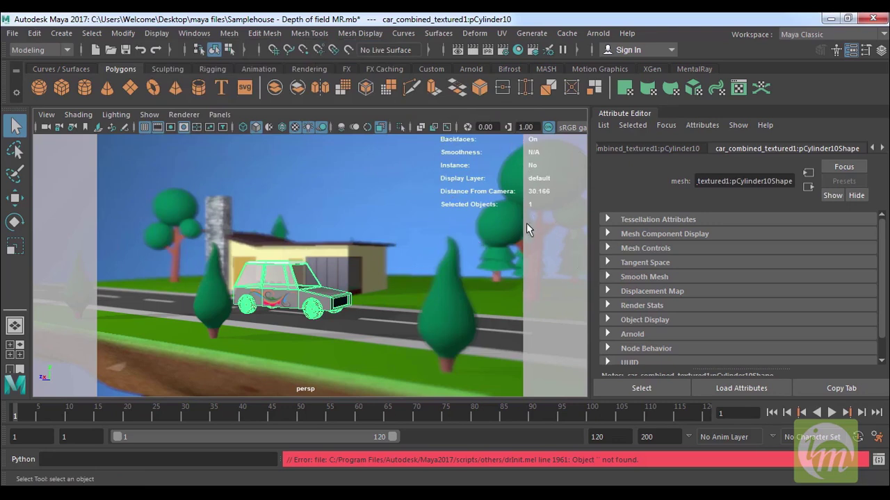
Step: Check the distance from camera of the foreground tree, the house and the car in the object details
click(447, 288)
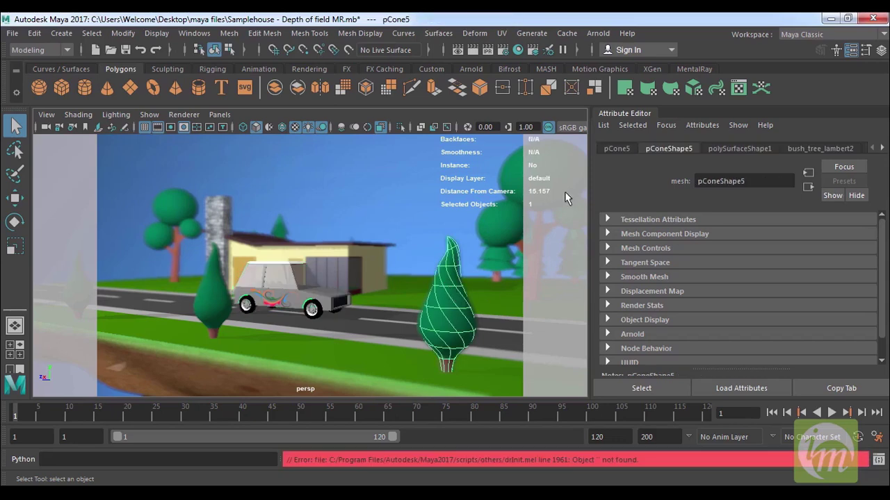
click(353, 268)
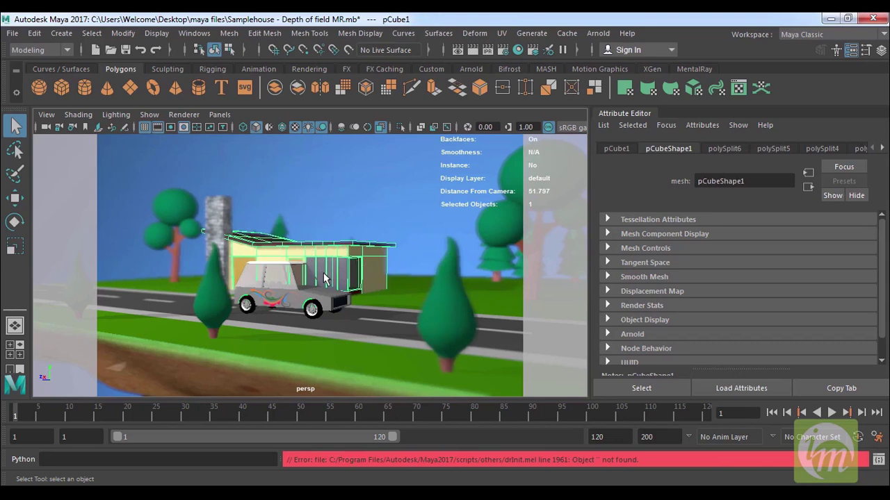
click(51, 118)
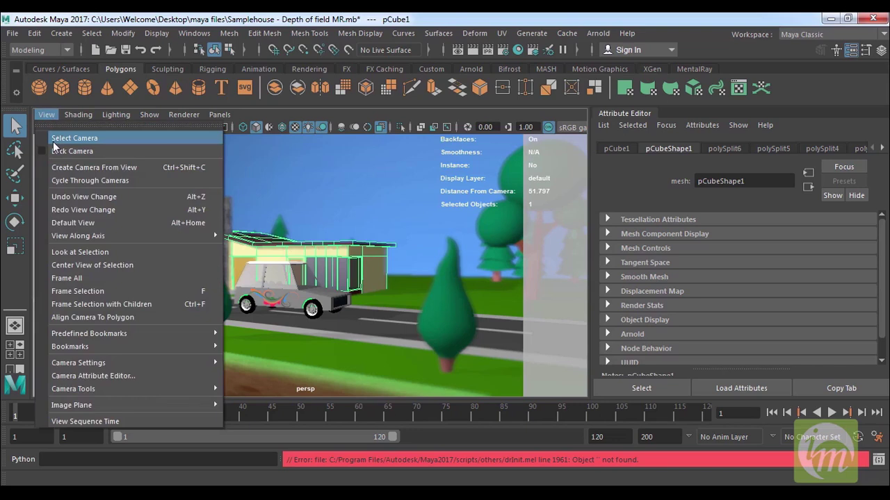
click(55, 139)
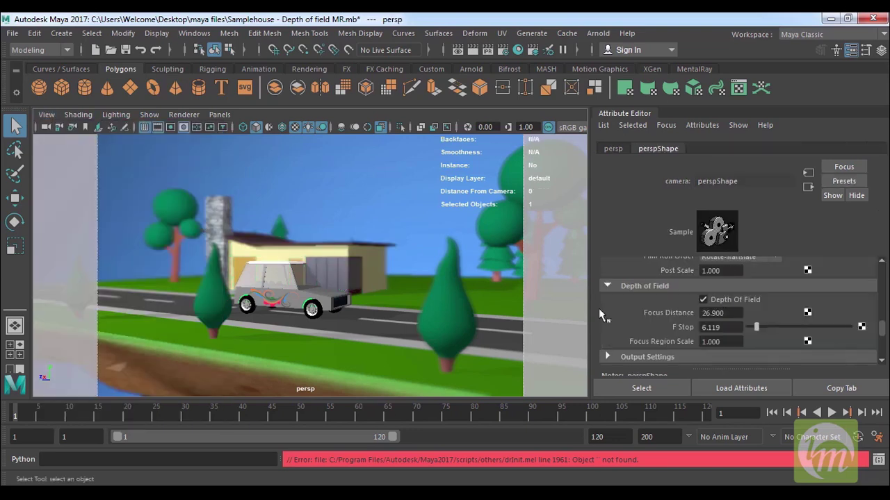
click(301, 277)
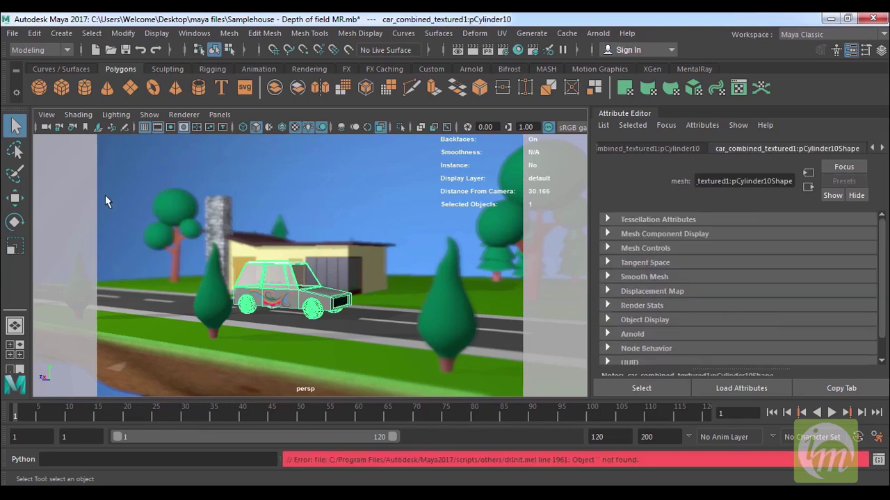
Step: Select the perspective camera and set its Depth of Field Focus Distance to 30.160
click(46, 114)
click(56, 139)
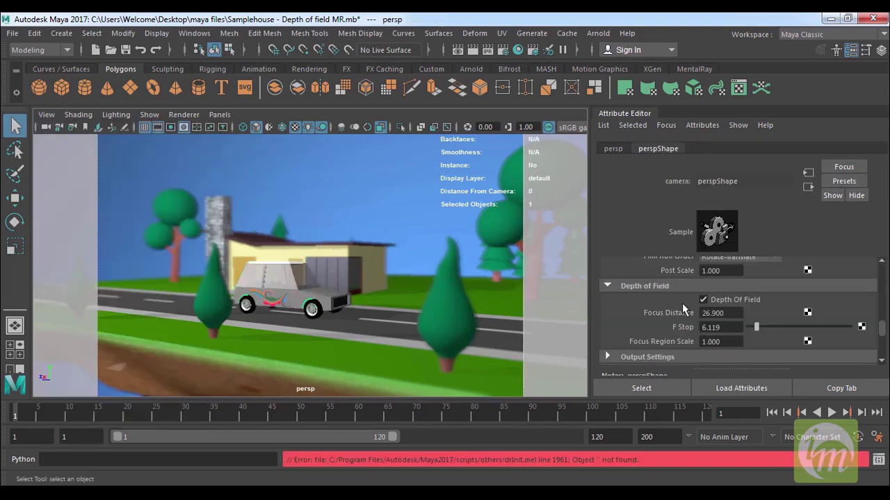
double_click(716, 313)
text(30.160)
key(Return)
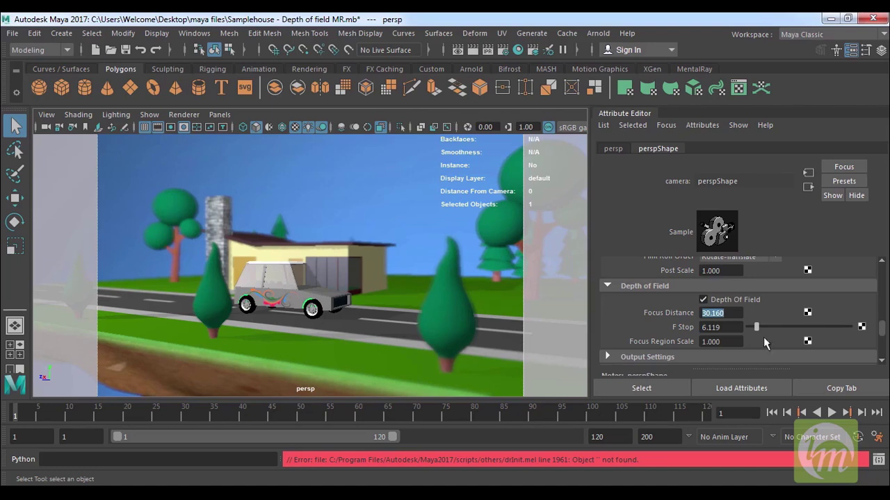
Step: Compare the blur at F Stop values of 12.045, 46 and 7.955, finishing with F Stop at 3.455
drag(757, 326, 768, 326)
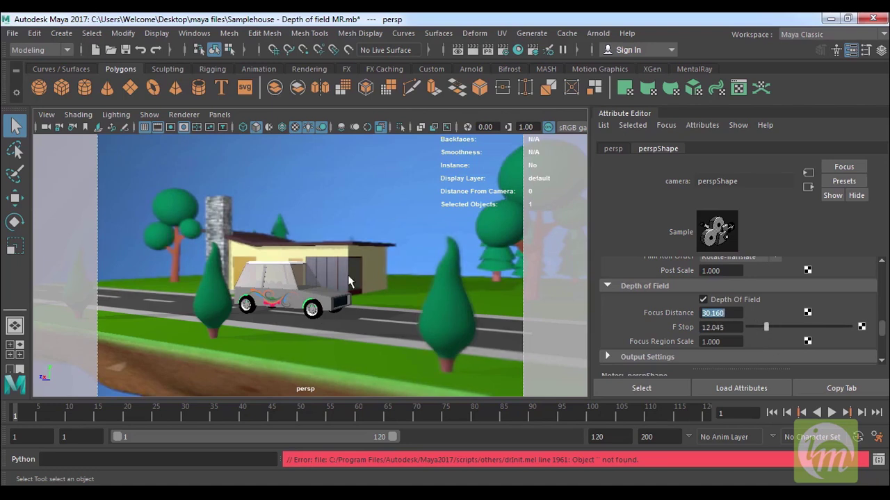
drag(773, 328, 821, 327)
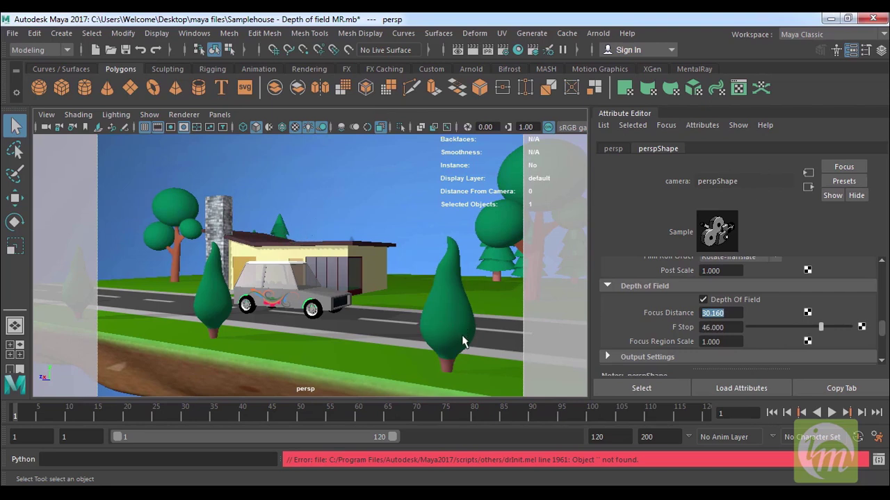
drag(821, 326, 762, 335)
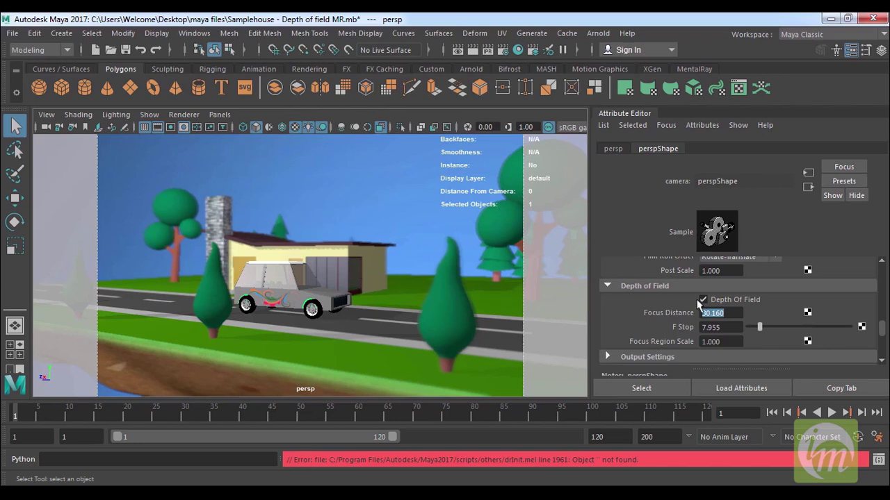
click(754, 326)
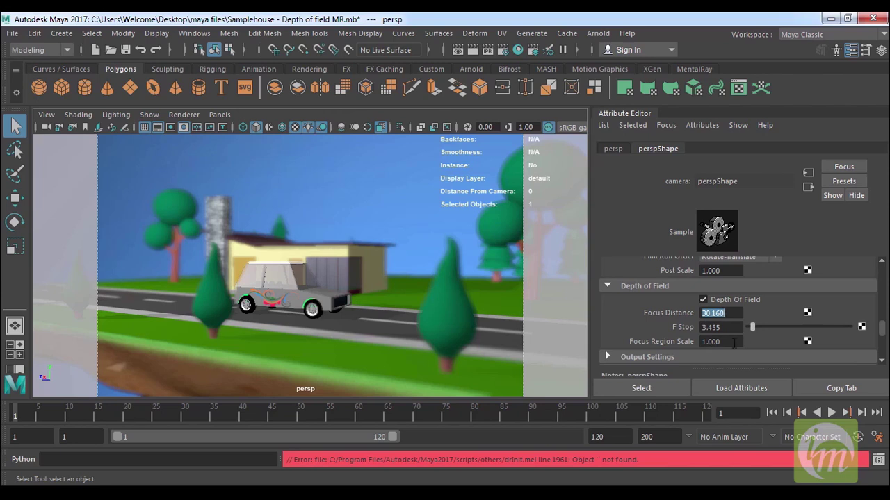
Step: Disable the camera's standard Depth Of Field and expand its Arnold attributes
click(703, 300)
click(608, 286)
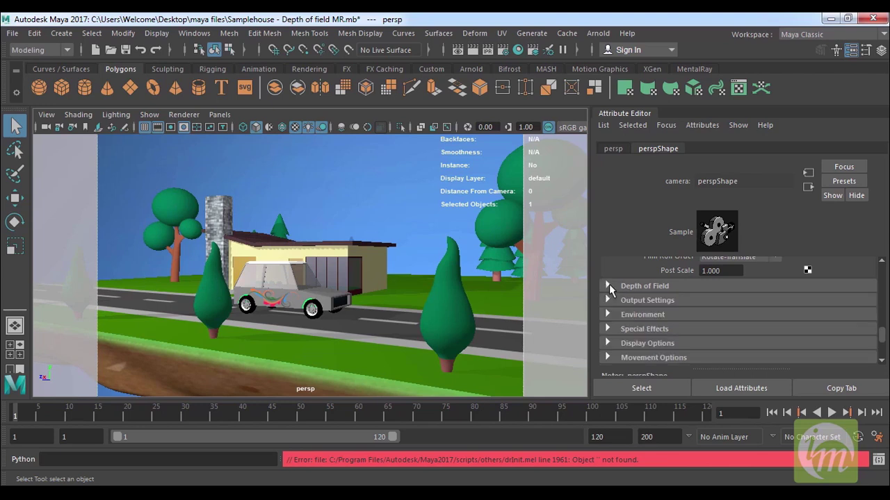
mouse_move(882, 338)
mouse_down()
mouse_move(884, 281)
mouse_move(887, 348)
mouse_up()
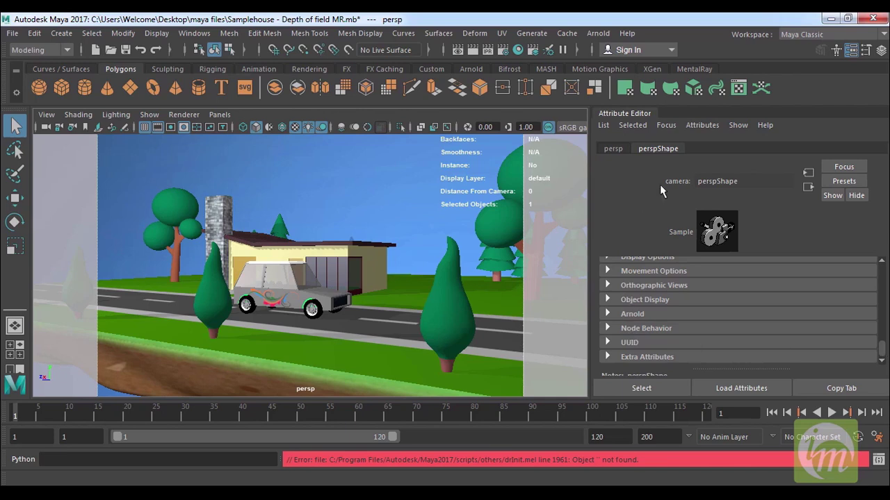
scroll(888, 356, up, 3)
scroll(888, 355, down, 3)
click(608, 314)
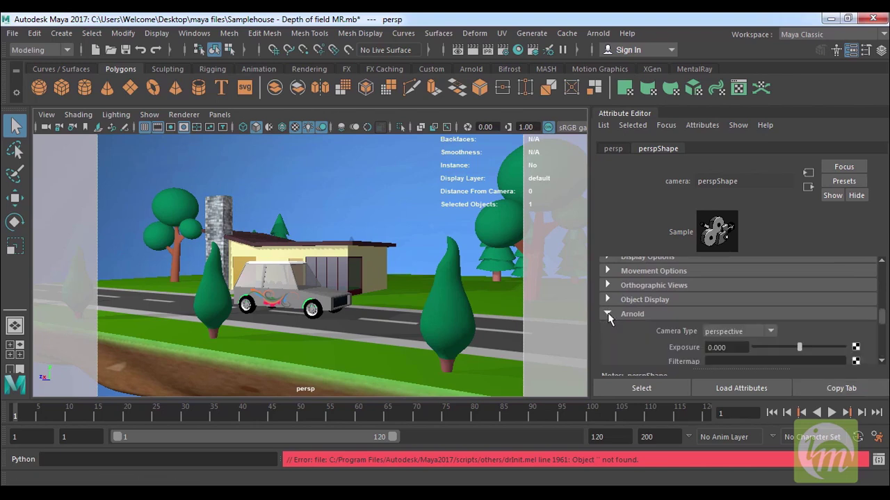
Step: Try the cylindrical Arnold camera type and return it to perspective
scroll(884, 319, down, 1)
scroll(886, 321, up, 3)
scroll(886, 321, down, 3)
drag(886, 321, 886, 318)
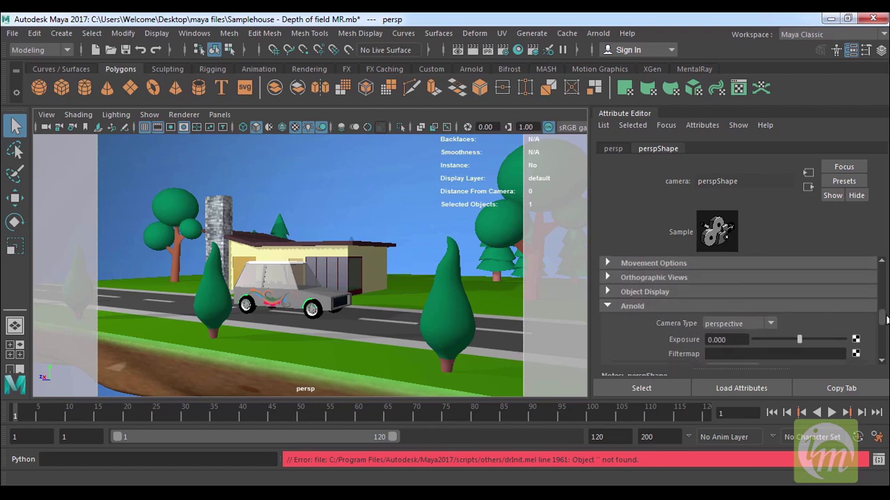
scroll(887, 319, down, 1)
scroll(887, 318, up, 1)
scroll(887, 319, down, 1)
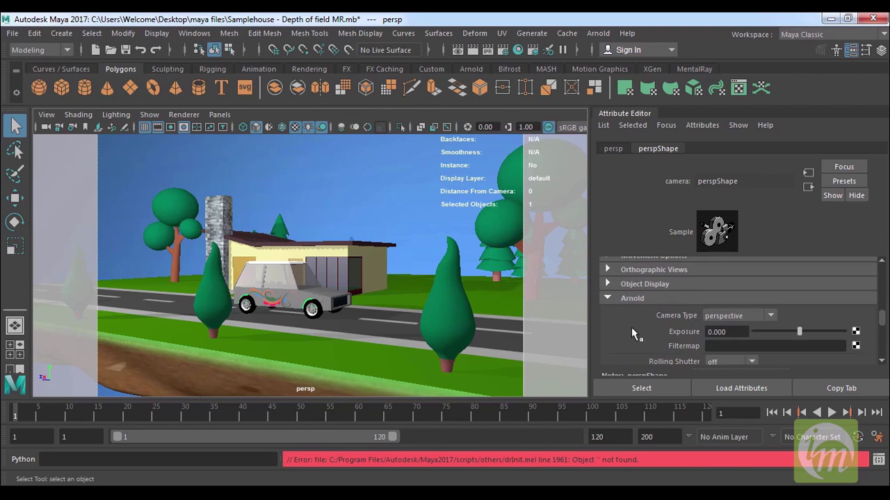
click(709, 316)
click(730, 330)
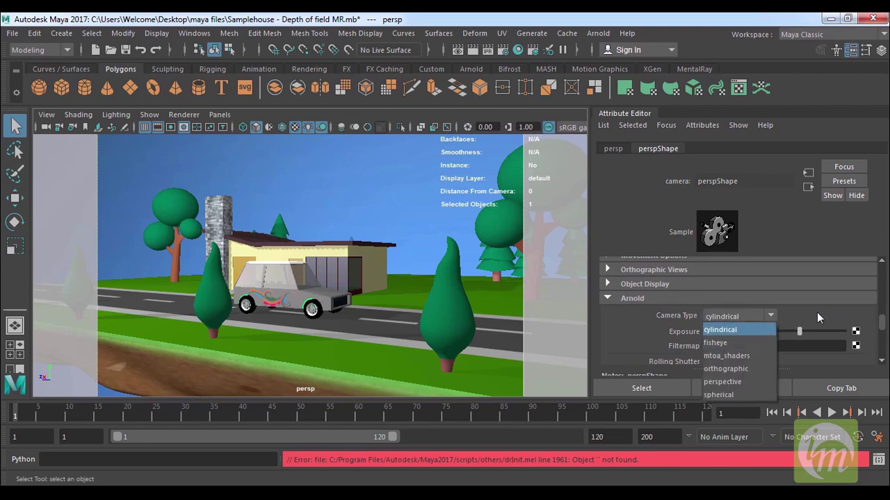
click(725, 315)
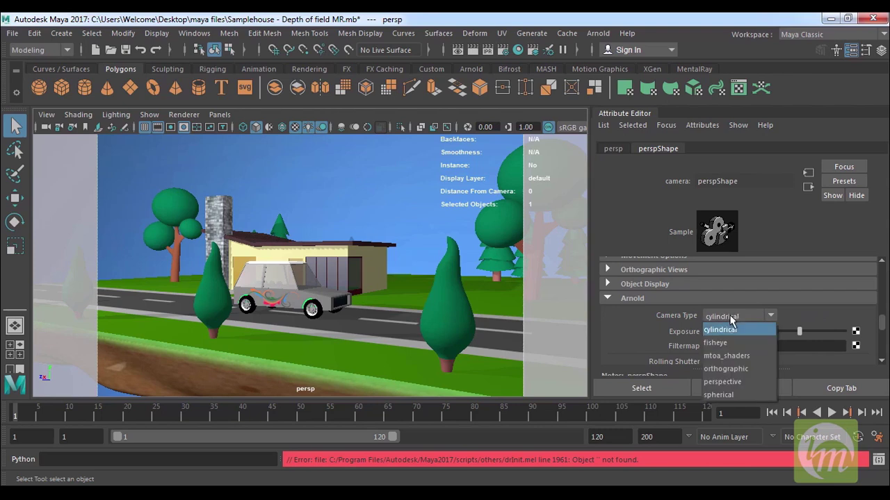
click(741, 380)
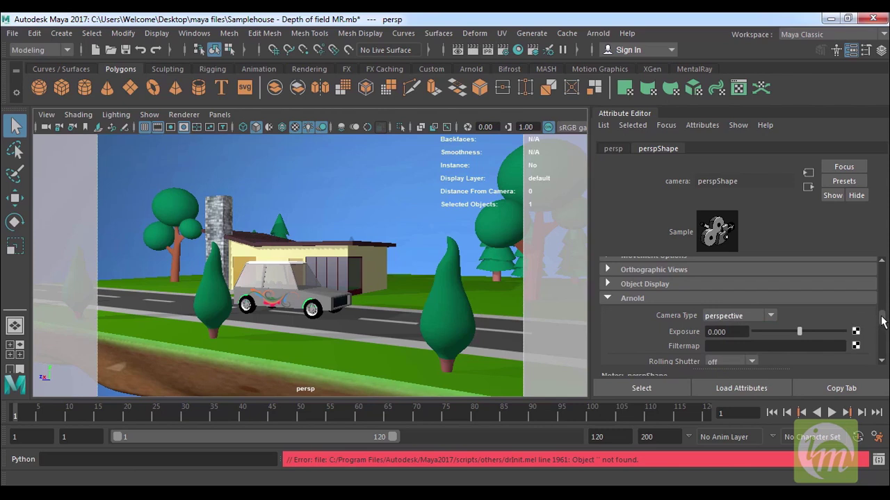
Step: Enable DOF in the camera's Arnold attributes and select the car to read its distance from camera
drag(882, 321, 881, 327)
scroll(881, 327, up, 1)
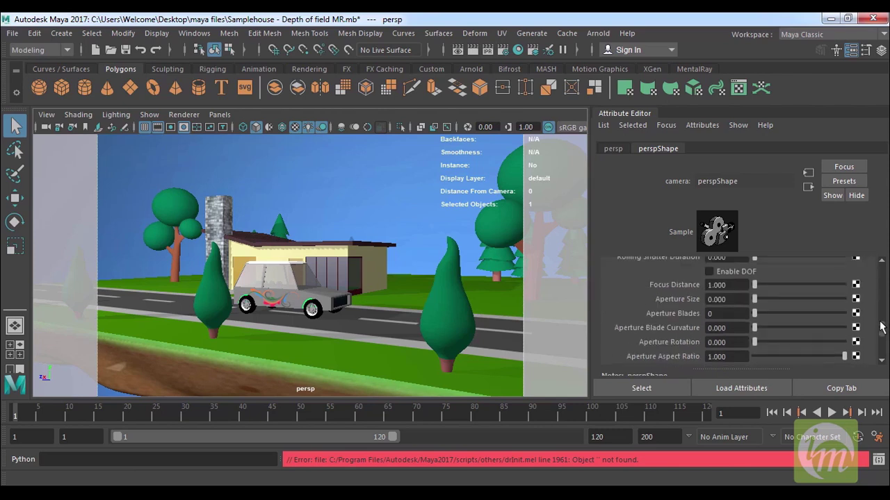
click(709, 273)
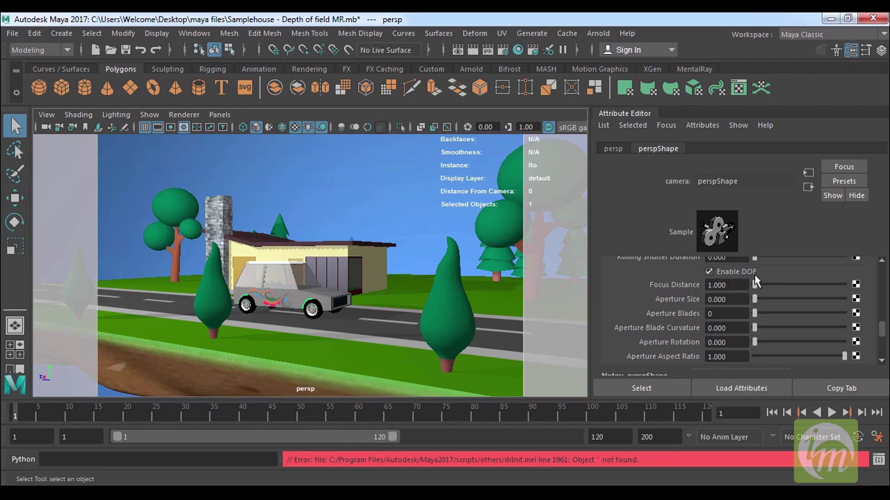
drag(730, 285, 658, 290)
click(292, 287)
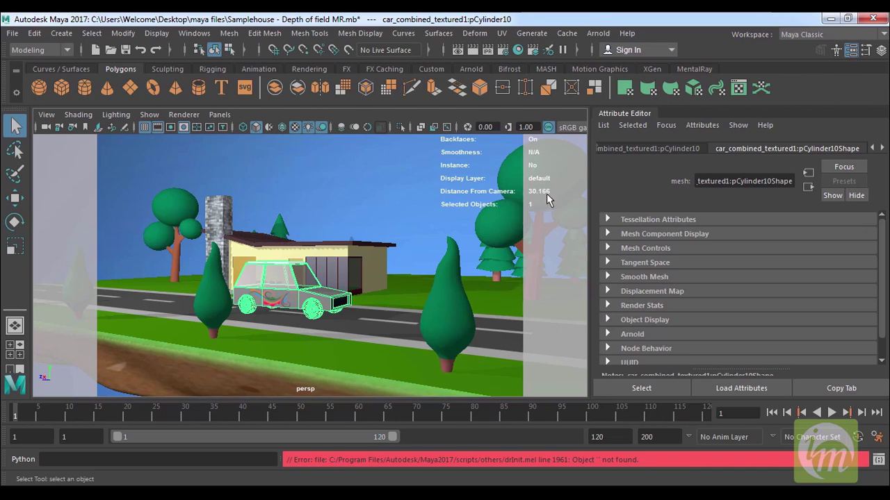
Step: Reselect the perspective camera and set its Arnold Focus Distance to 30.16 and Aperture Size to 0.088
click(46, 115)
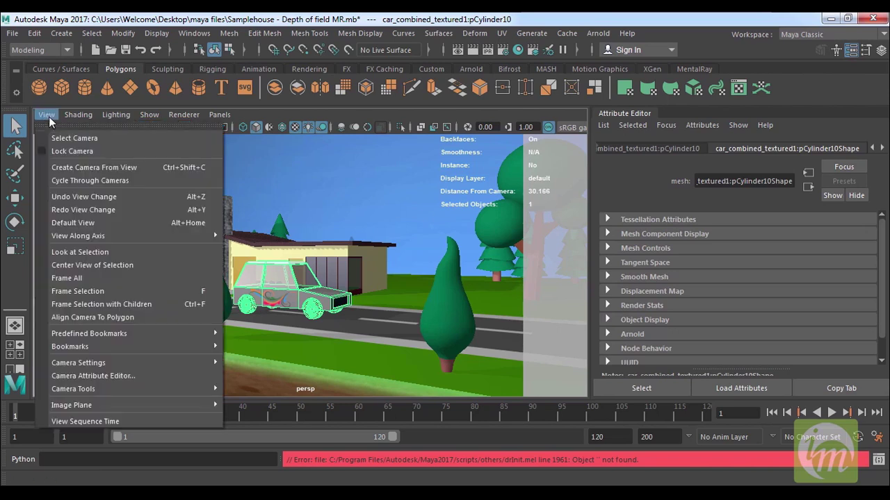
click(61, 127)
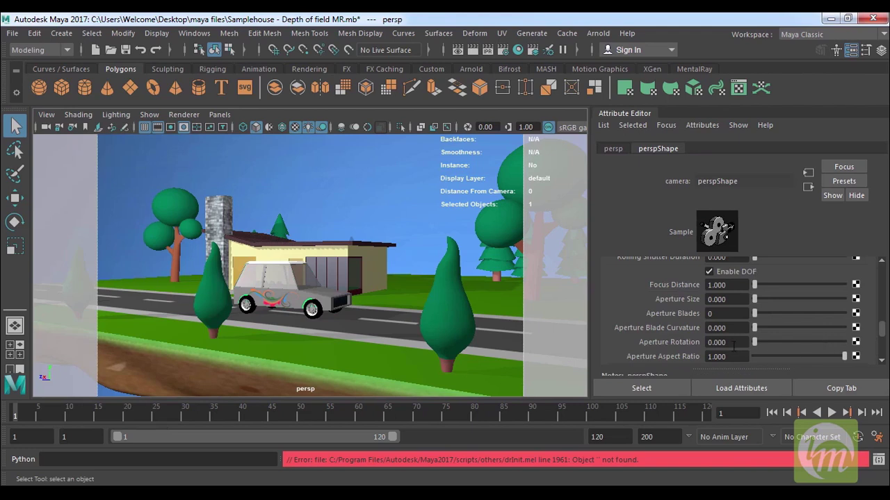
drag(724, 286, 666, 287)
text(3.06)
key(Return)
text(30.16)
key(Return)
Step: Render the current frame with Arnold, inspect the depth of field and close the render window
click(471, 52)
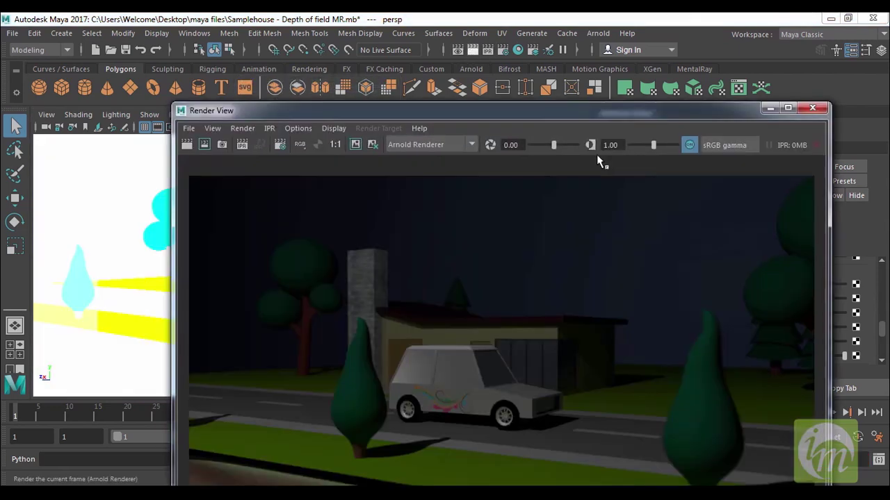
drag(656, 116, 583, 52)
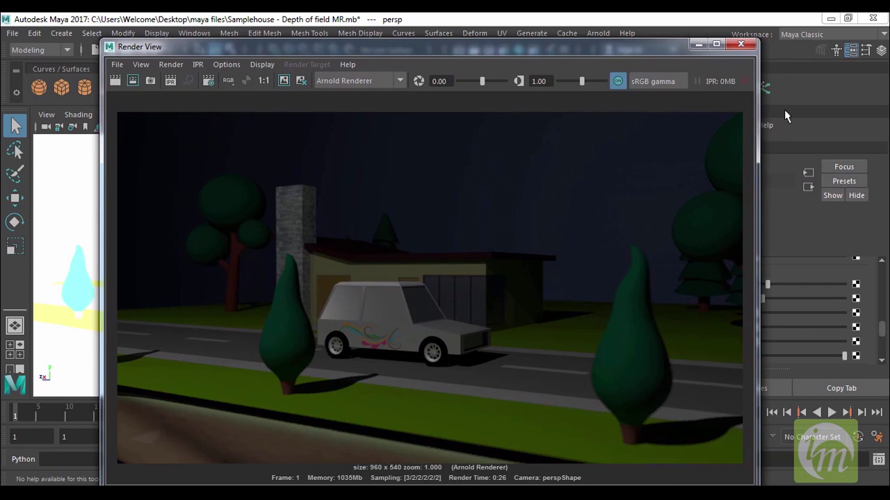
click(748, 46)
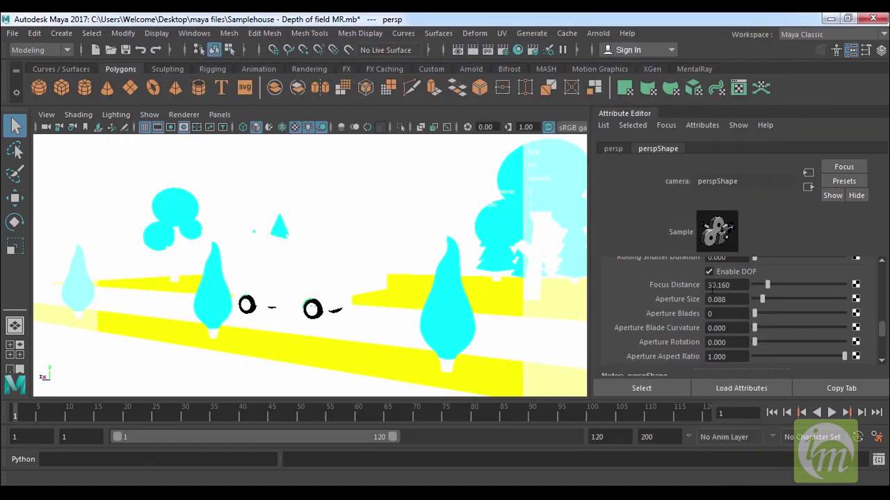
Step: Switch the viewport to shaded display with texture maps
double_click(735, 285)
click(329, 238)
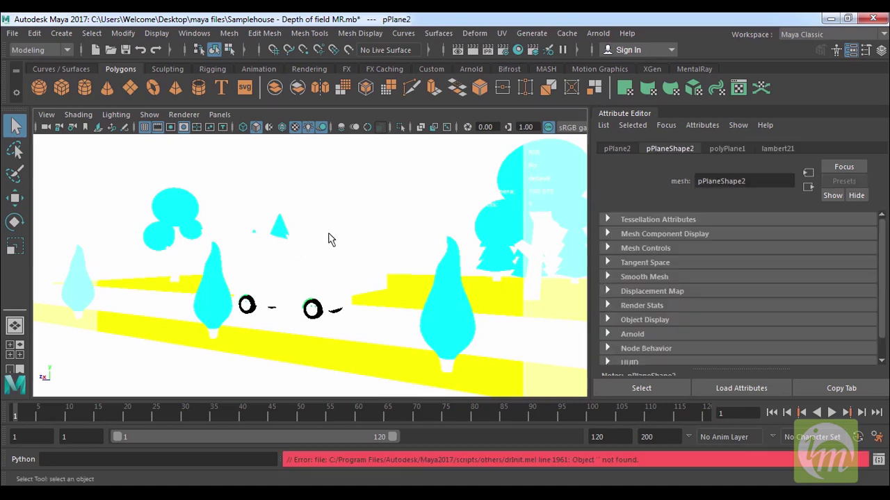
key(6)
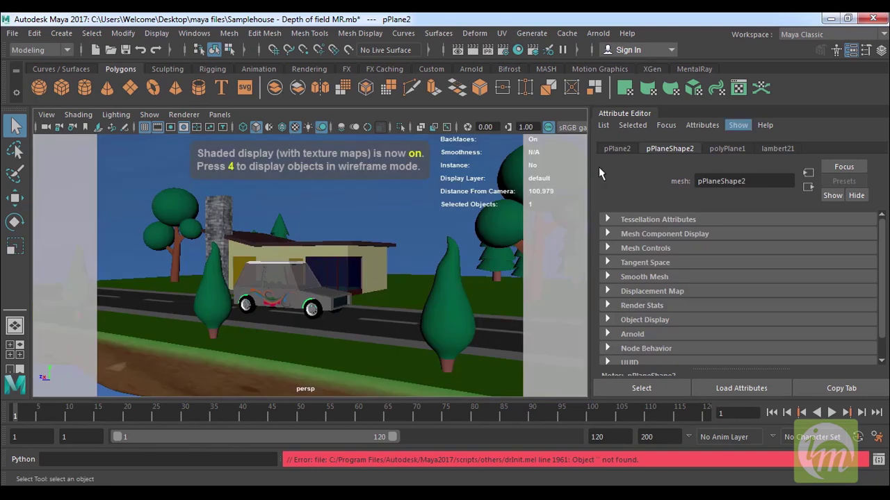
Step: Check the house's distance from the camera and review the perspective camera's Arnold depth-of-field attributes
click(350, 263)
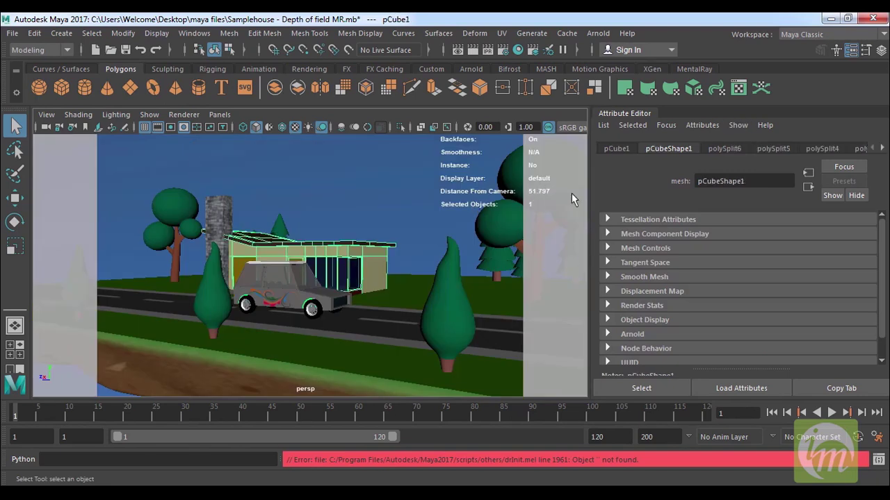
click(47, 115)
click(64, 135)
double_click(729, 285)
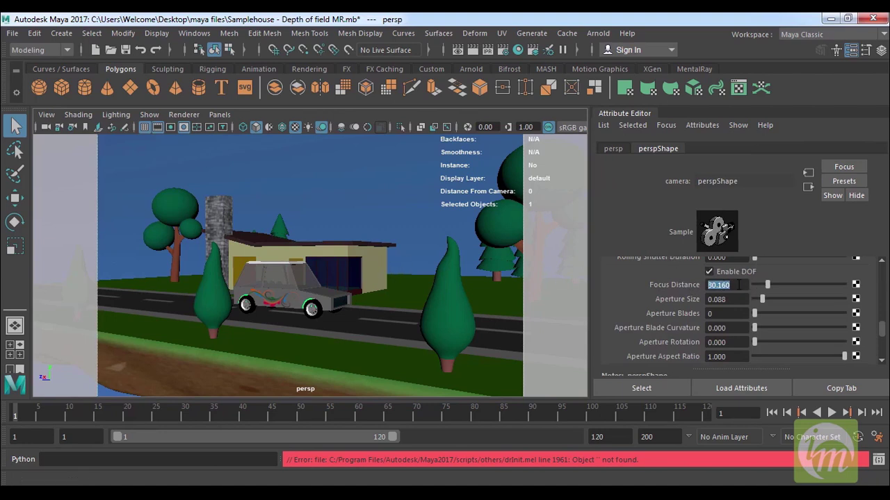
scroll(884, 328, up, 2)
mouse_move(884, 327)
mouse_down()
mouse_move(884, 316)
mouse_move(882, 326)
mouse_up()
drag(880, 318, 883, 325)
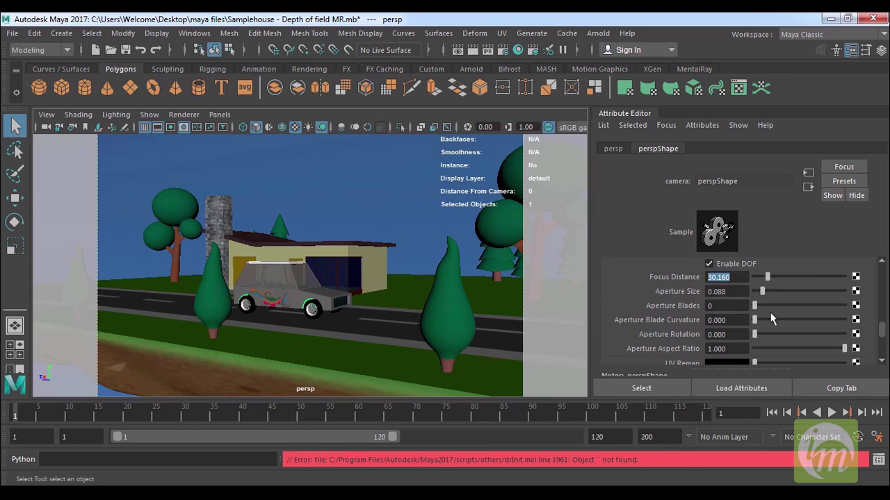
drag(762, 289, 764, 289)
scroll(884, 339, down, 3)
mouse_move(884, 339)
mouse_down()
mouse_move(884, 317)
mouse_move(884, 338)
mouse_move(883, 327)
mouse_up()
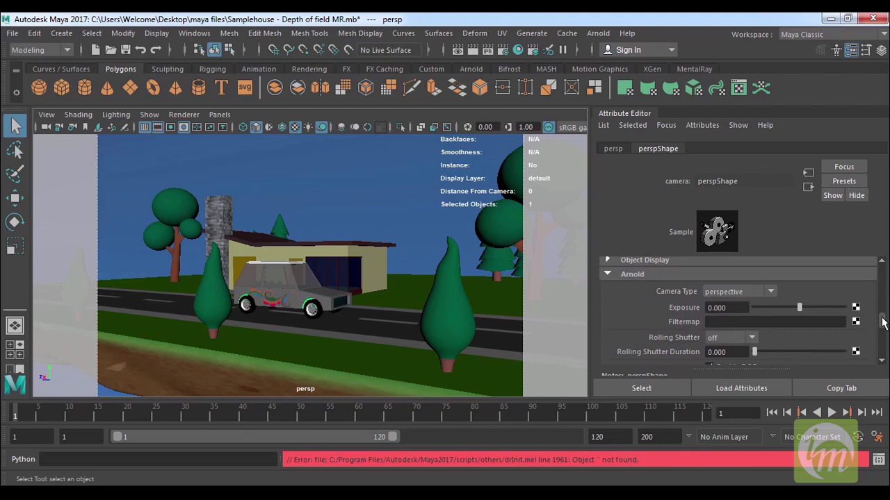
click(607, 274)
Step: Delete the blue sky backdrop plane behind the house
click(375, 188)
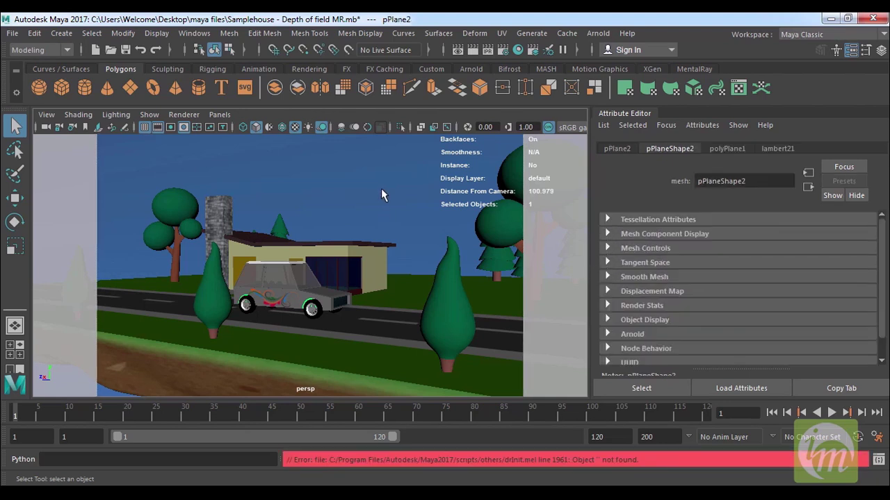
click(332, 223)
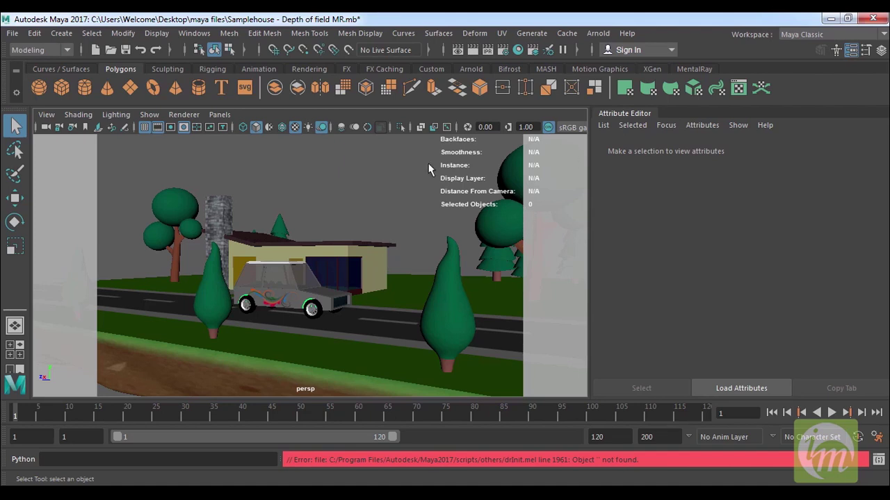
Step: Create a Sky Shader as the Environment background in the Arnold render settings, and minimise the settings window
click(503, 51)
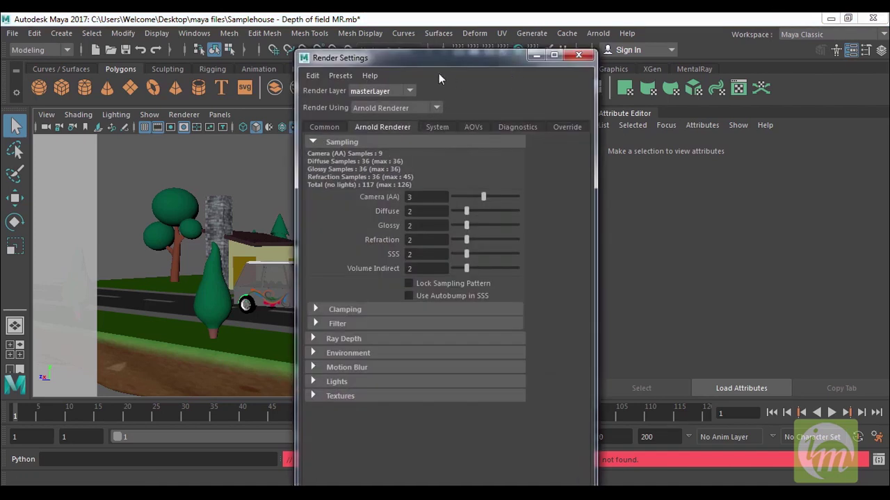
drag(465, 60, 617, 29)
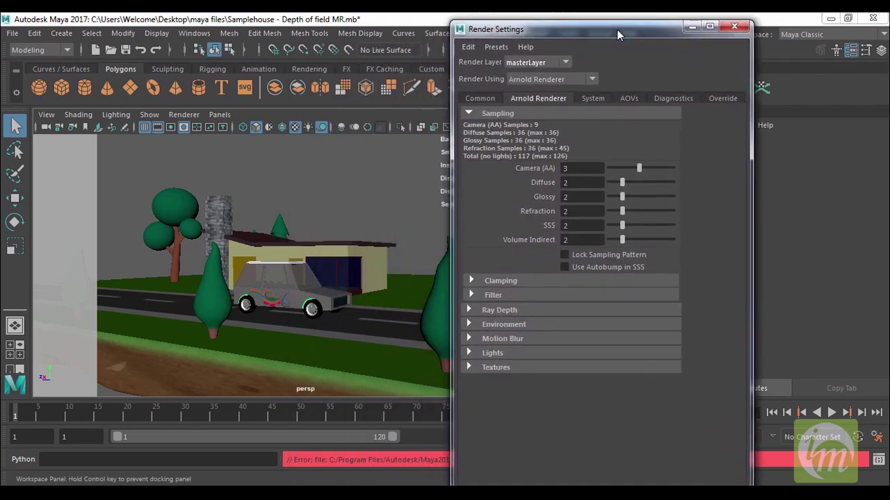
click(502, 321)
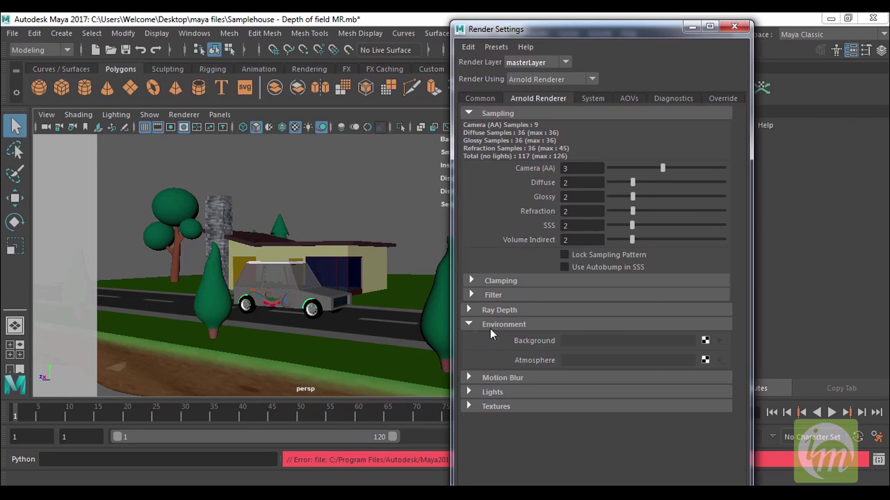
drag(529, 30, 522, 31)
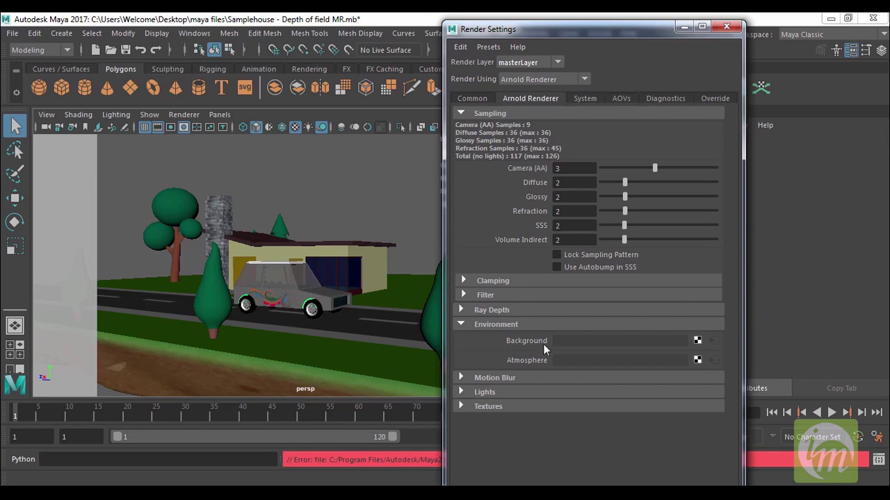
click(698, 342)
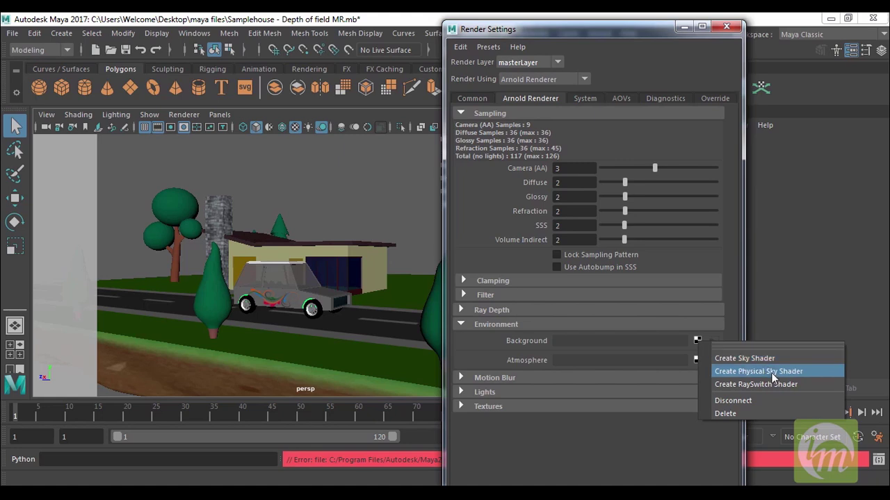
click(724, 359)
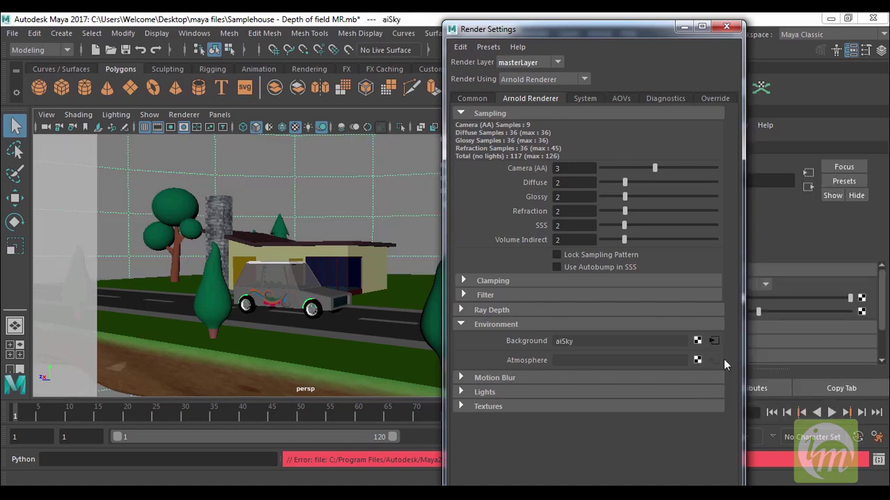
click(685, 29)
Step: Inspect the extent of the sky dome in the side view and return to the perspective view
key(space)
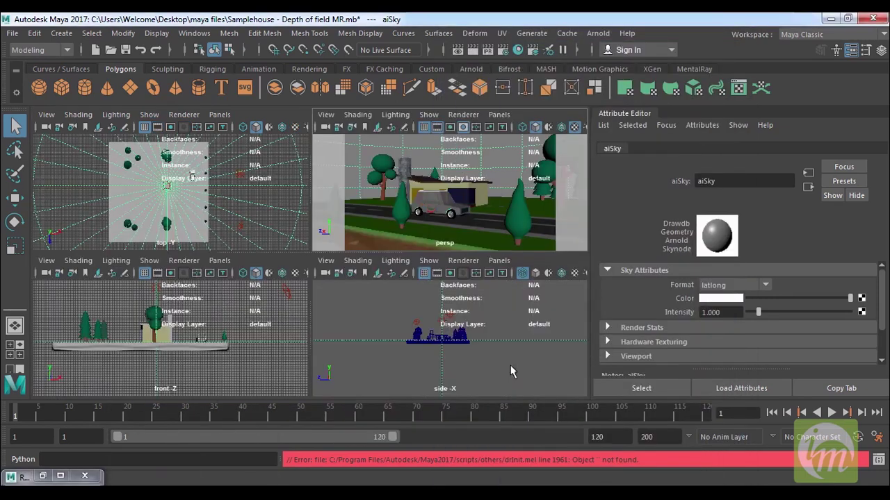
key(space)
scroll(476, 305, down, 5)
scroll(479, 248, up, 6)
key(space)
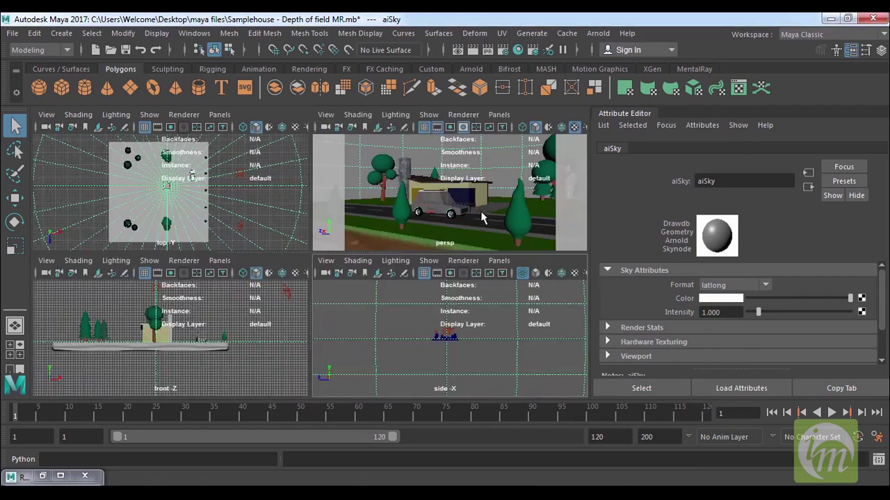
key(space)
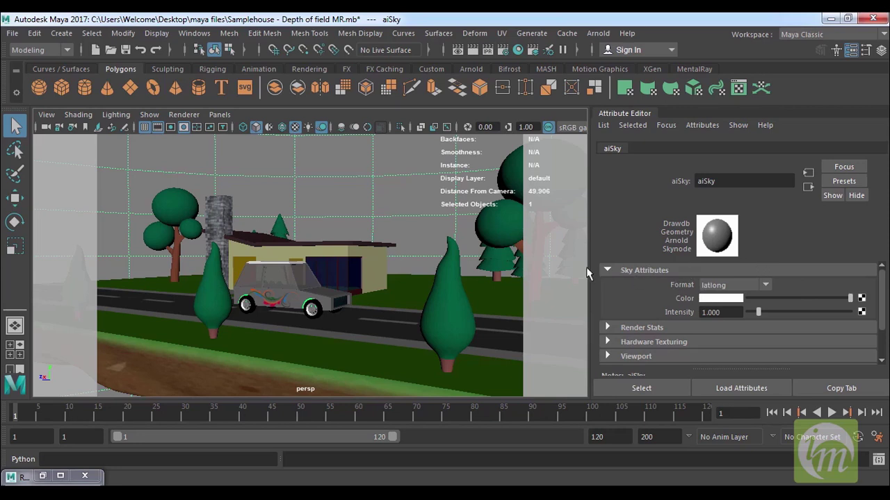
Step: Map a File texture to the Color attribute of the sky shader
click(607, 270)
click(608, 270)
click(861, 299)
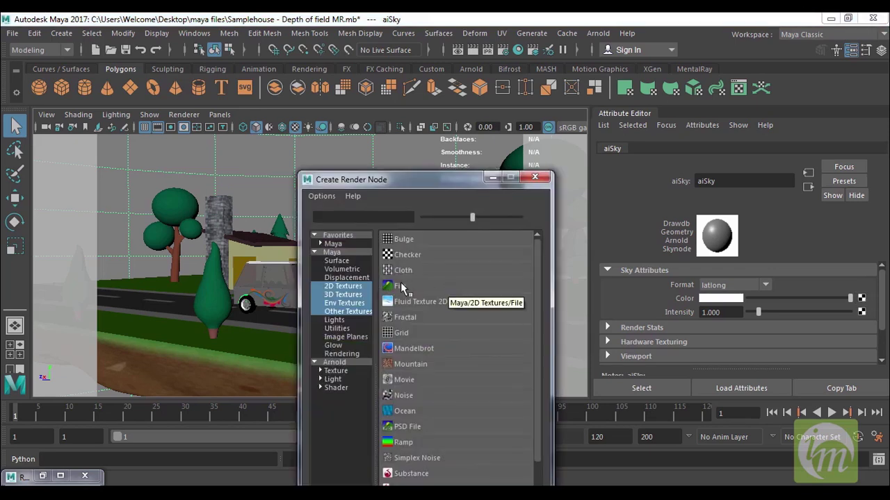
click(402, 286)
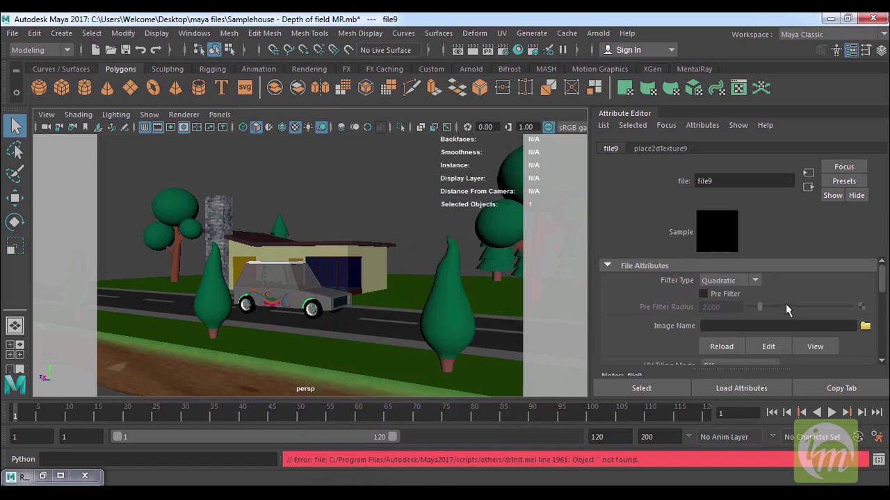
Step: Load Clouds.jpg from the desktop's "maya files" folder as the sky texture's image
click(865, 327)
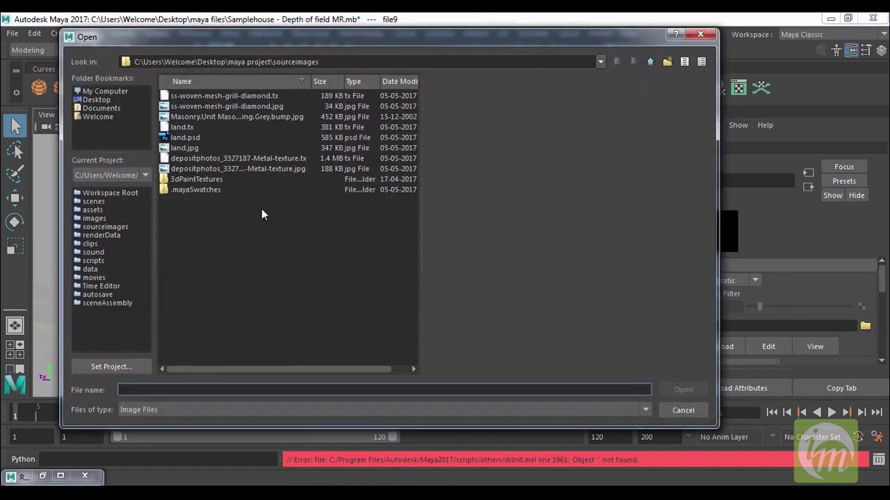
click(97, 100)
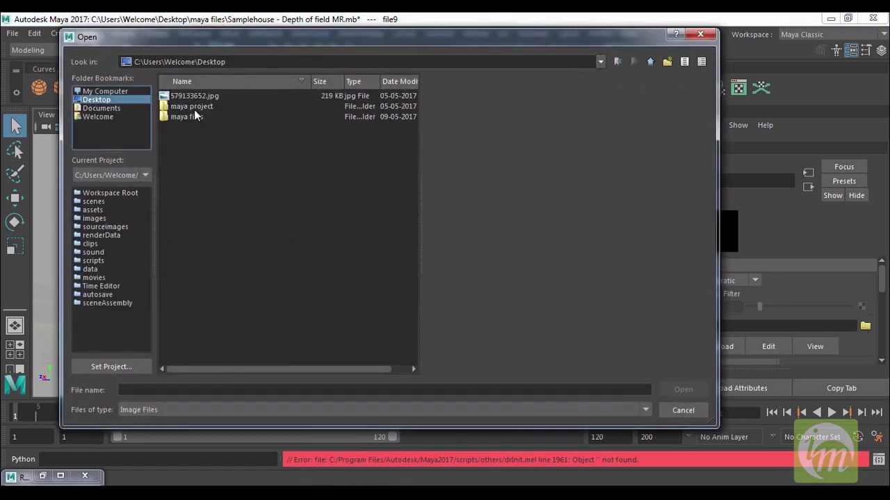
click(195, 116)
double_click(191, 118)
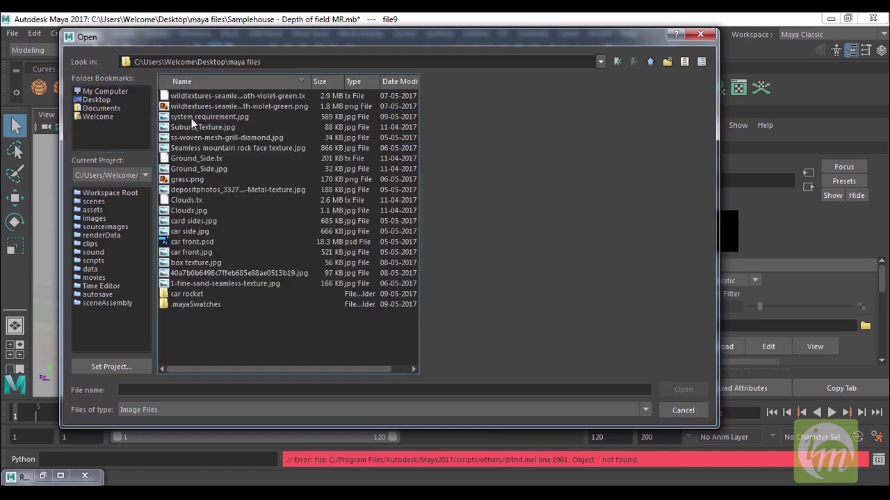
click(190, 211)
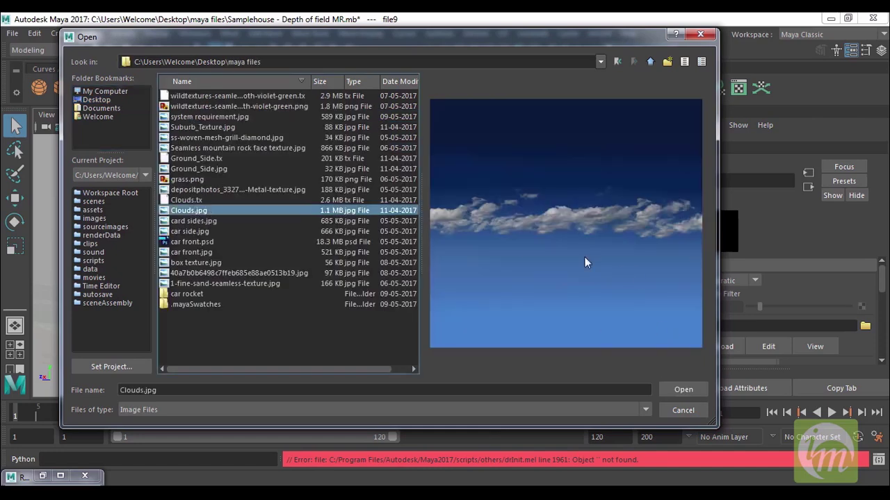
click(699, 390)
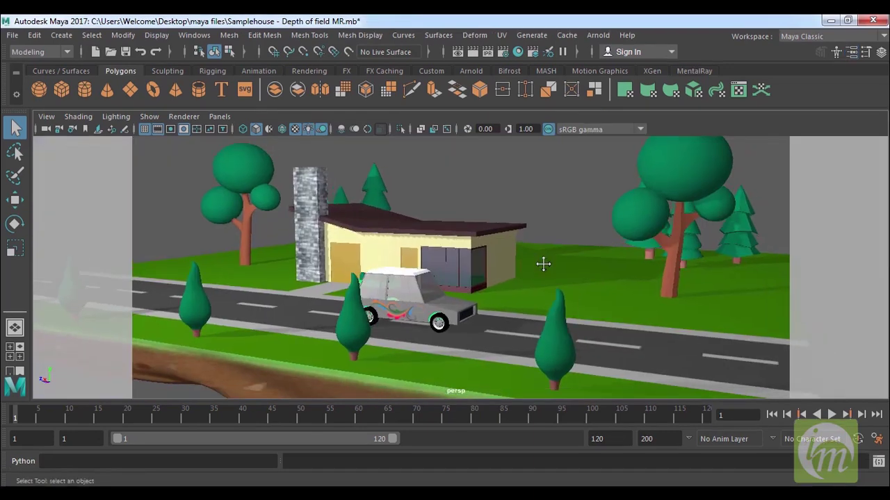
Step: Assign a new Sky Shader to the empty Environment background in the Arnold render settings, and close the settings
alt+middle_drag(543, 264, 557, 270)
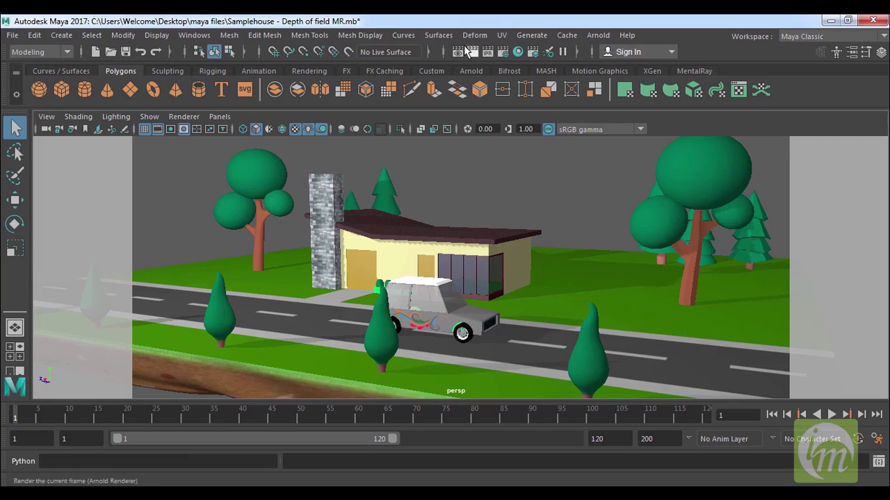
click(506, 54)
drag(406, 149, 780, 57)
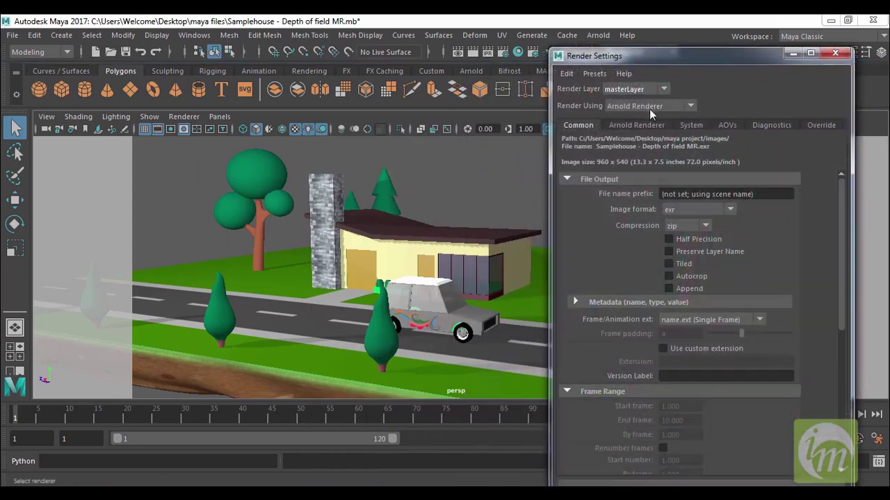
click(650, 122)
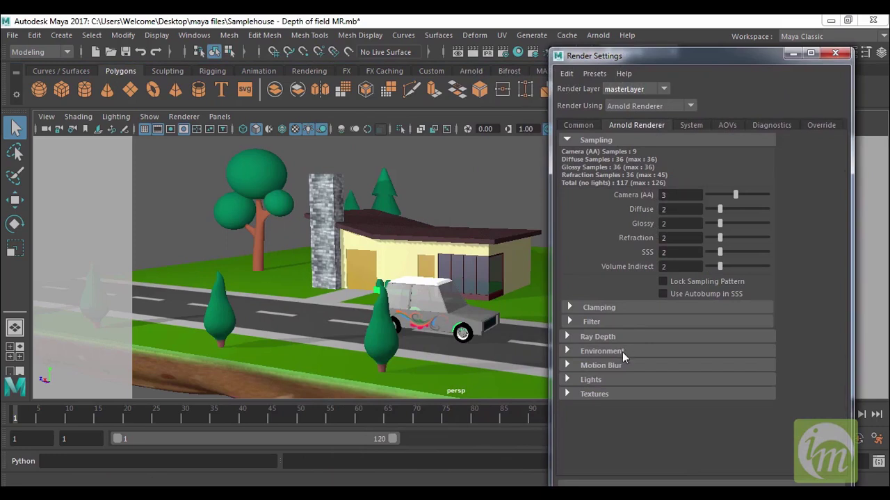
click(598, 353)
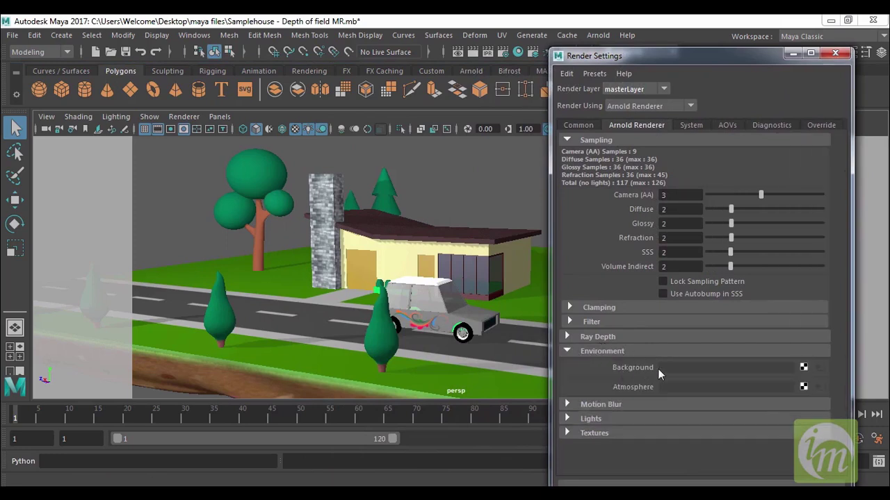
click(804, 368)
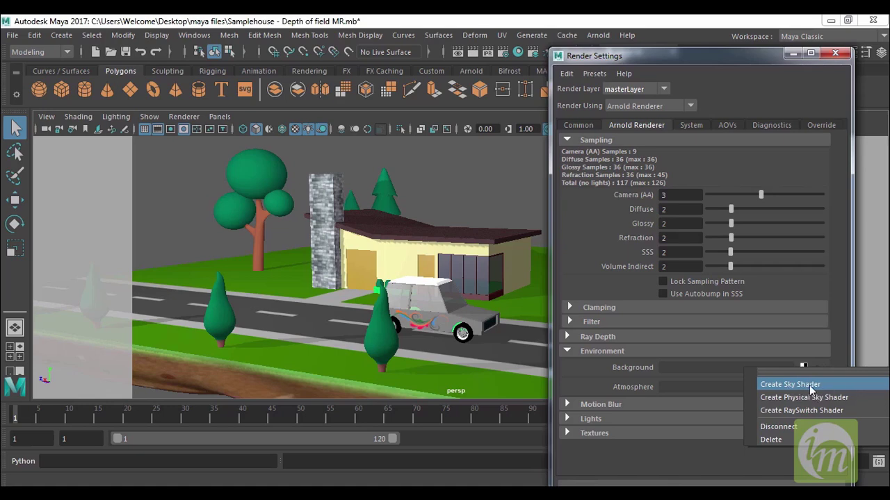
click(809, 385)
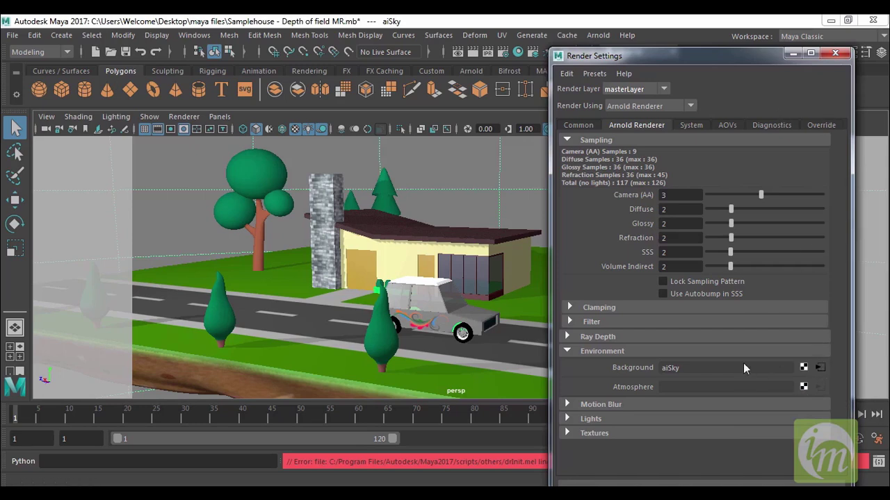
click(835, 53)
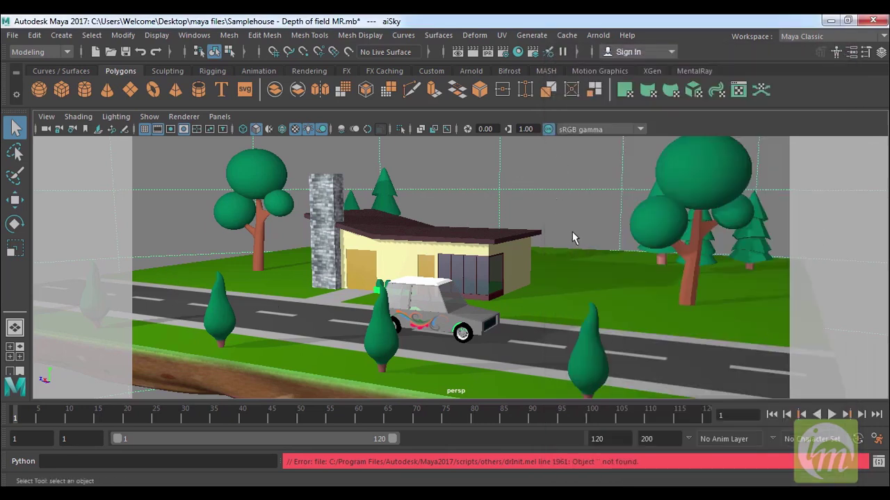
Step: Show the whole sky dome in the side view and select it
alt+right_drag(573, 230, 570, 216)
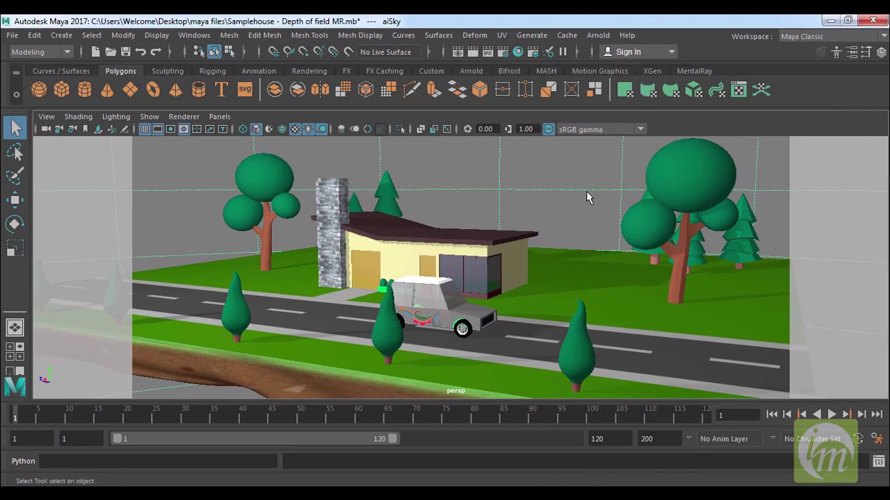
alt+drag(553, 192, 554, 191)
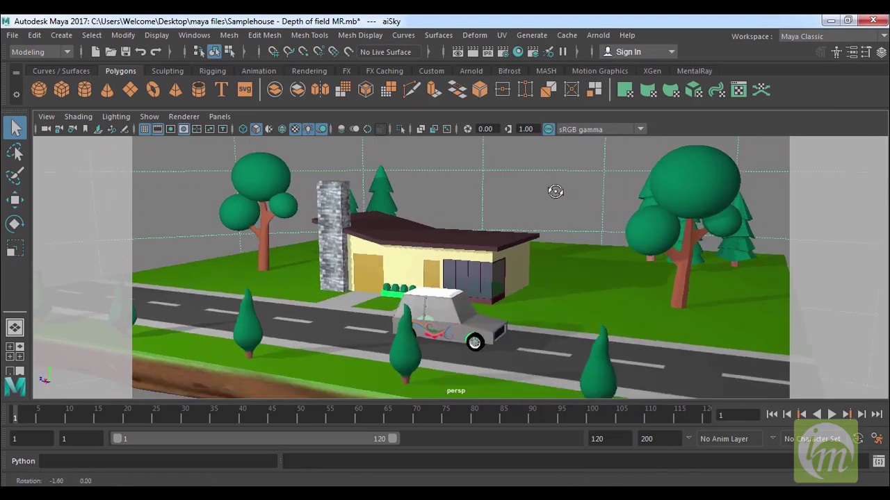
alt+right_drag(555, 192, 560, 185)
alt+drag(560, 185, 568, 199)
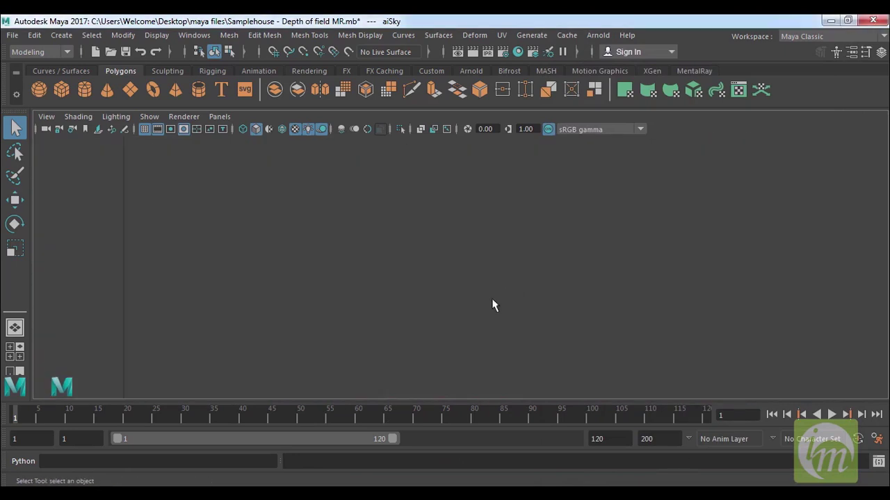
key(space)
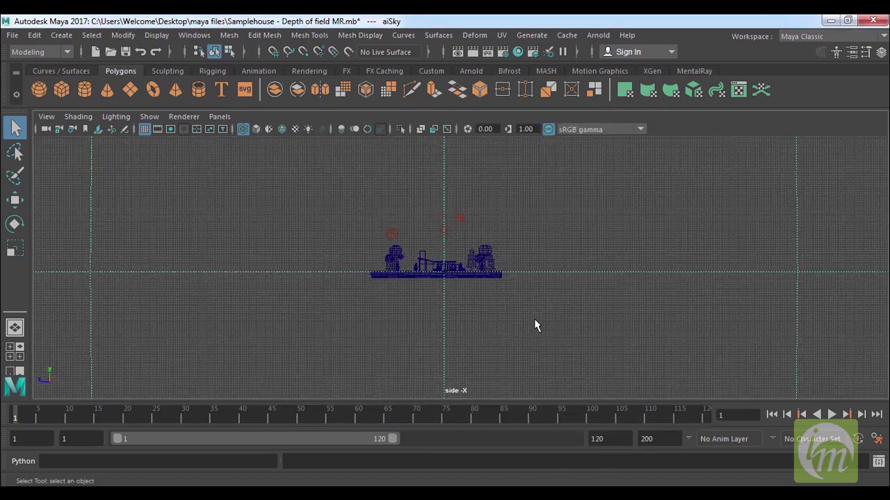
scroll(534, 319, down, 10)
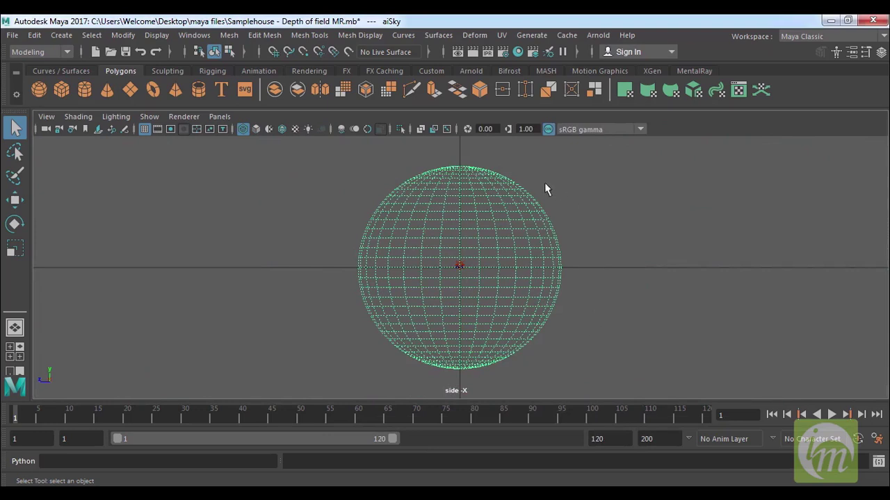
drag(546, 241, 546, 241)
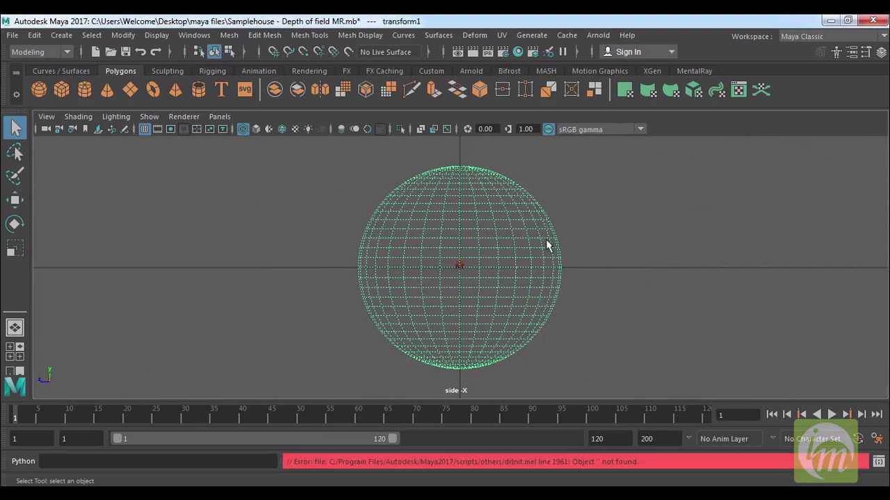
Step: Show the selected sky dome's attributes and map a File texture to the aiSky Color attribute
key(ctrl+a)
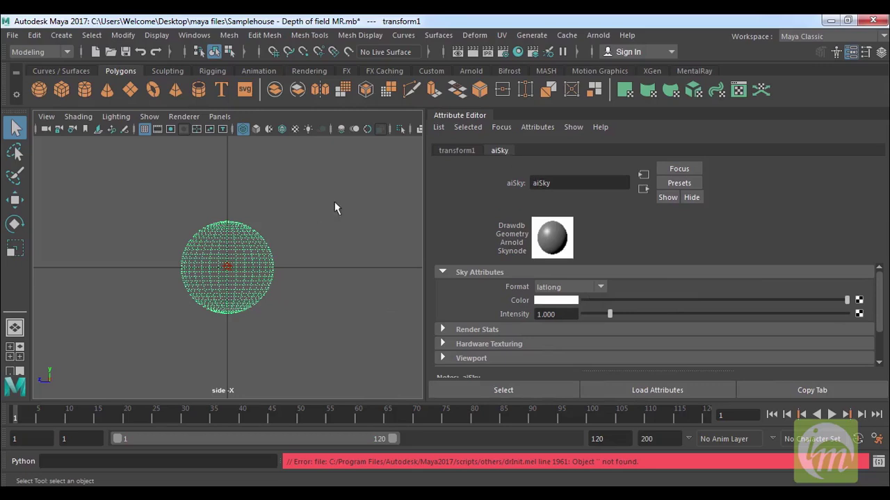
key(space)
key(space)
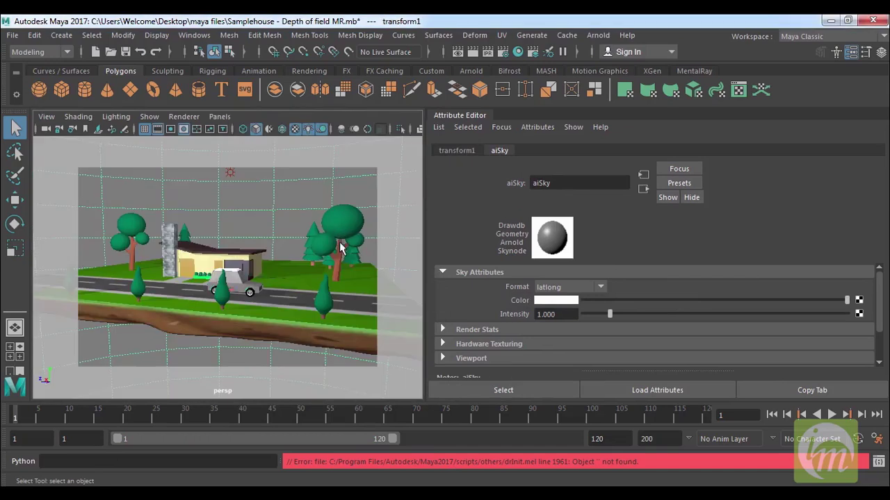
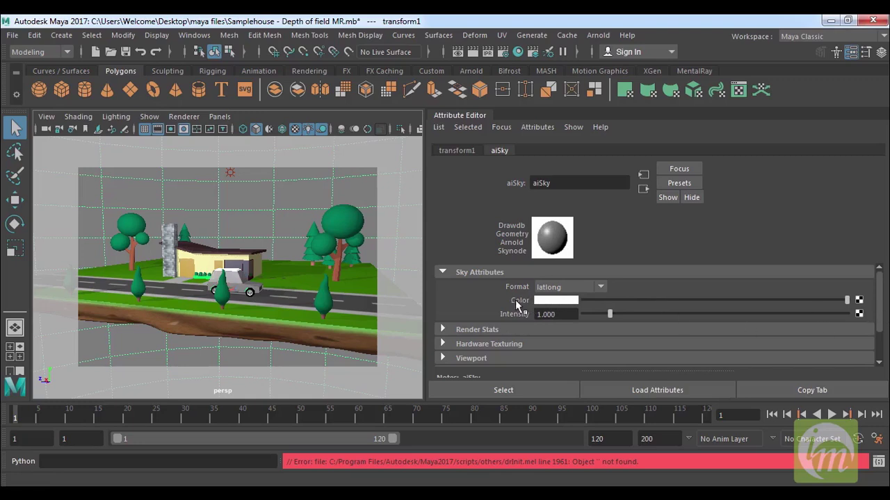
click(859, 300)
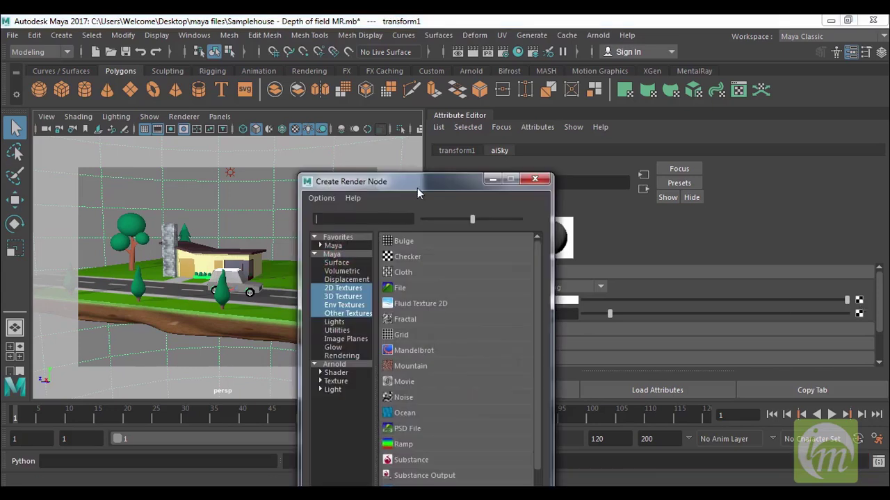
drag(421, 180, 439, 149)
click(432, 249)
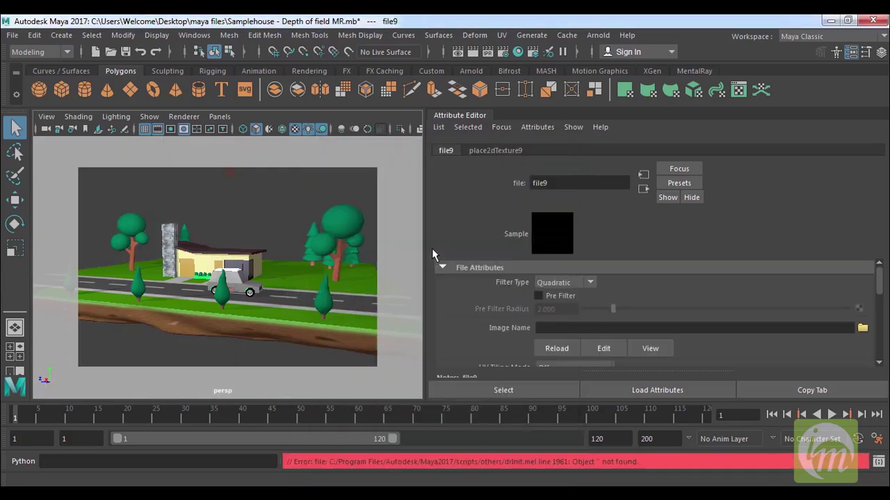
Step: Load Clouds.jpg from the desktop's "maya files" folder as the image of the new file texture
alt+right_drag(331, 243, 328, 253)
alt+drag(327, 253, 307, 265)
alt+right_drag(307, 265, 302, 248)
alt+drag(302, 248, 298, 252)
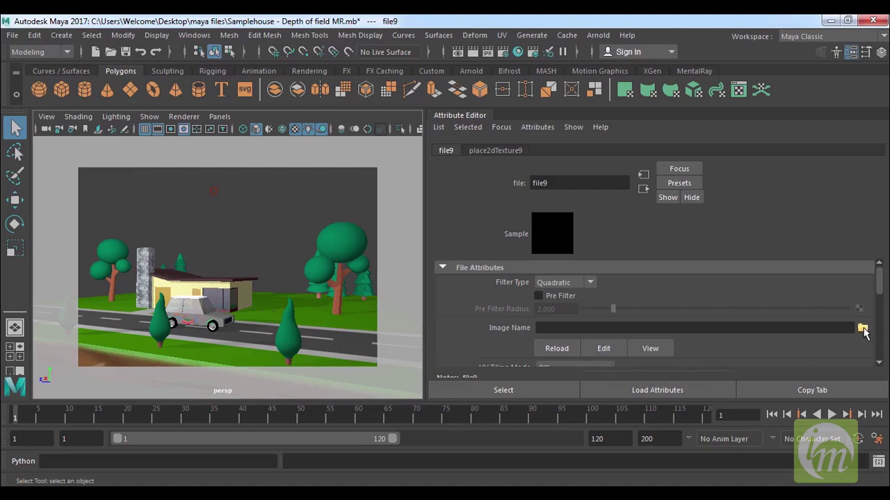
click(862, 329)
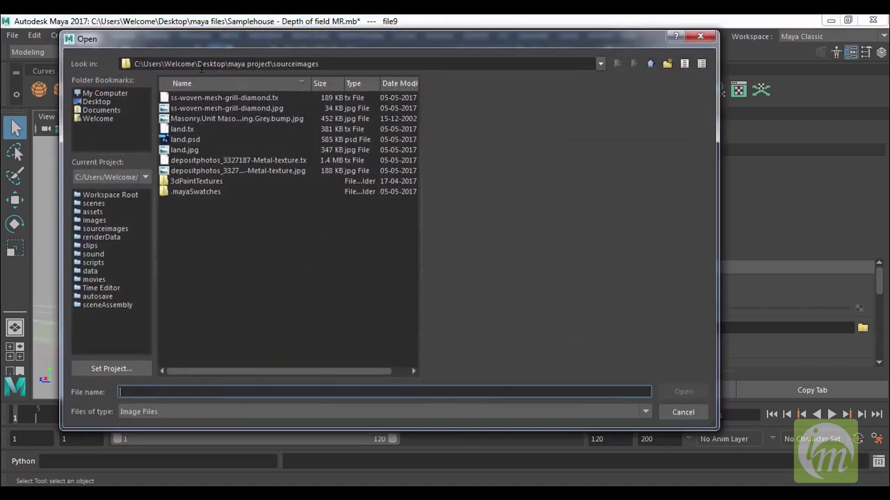
click(100, 102)
double_click(189, 118)
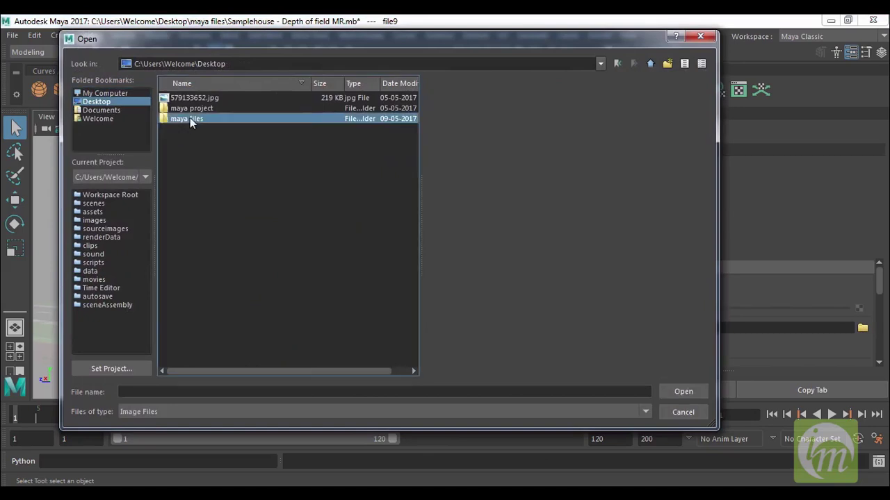
click(192, 213)
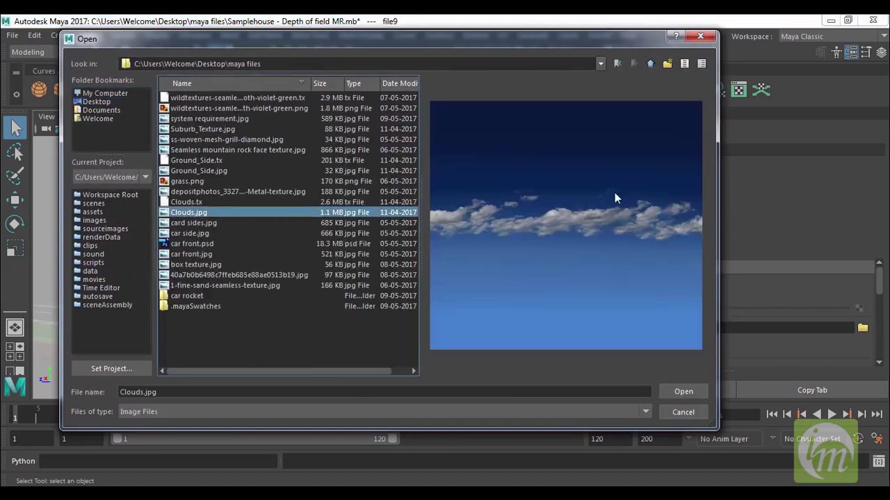
click(699, 394)
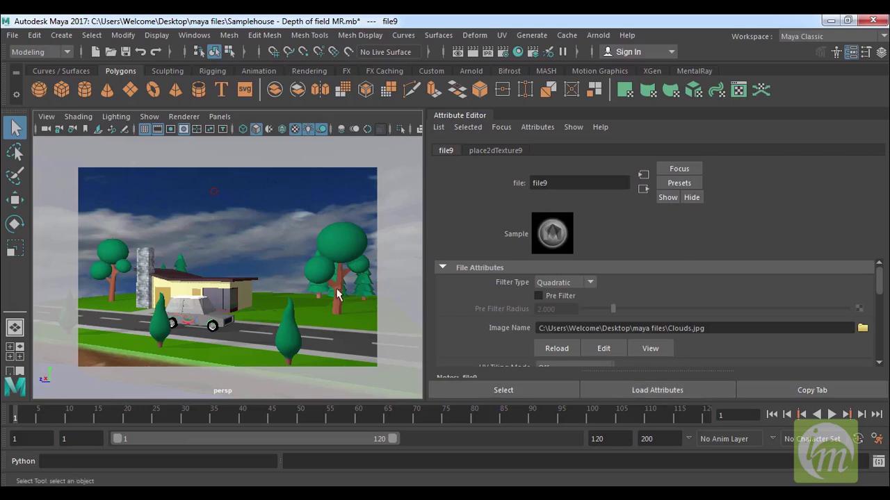
alt+drag(321, 269, 316, 267)
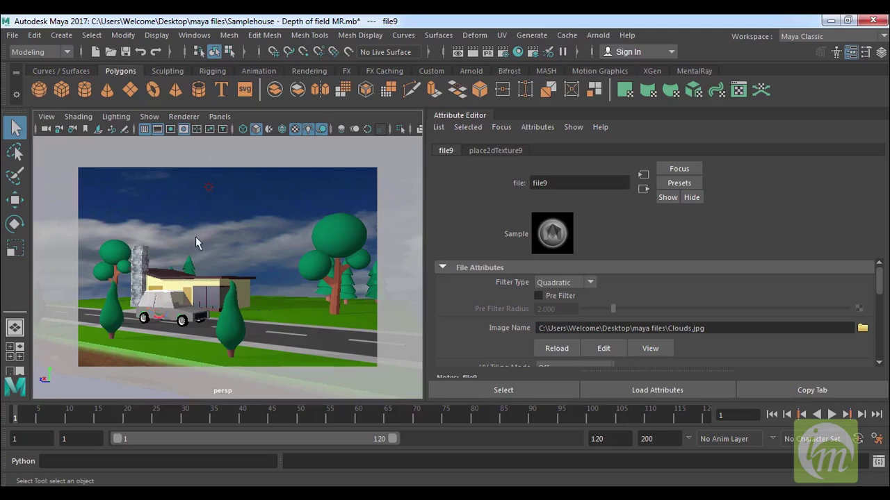
key(space)
key(space)
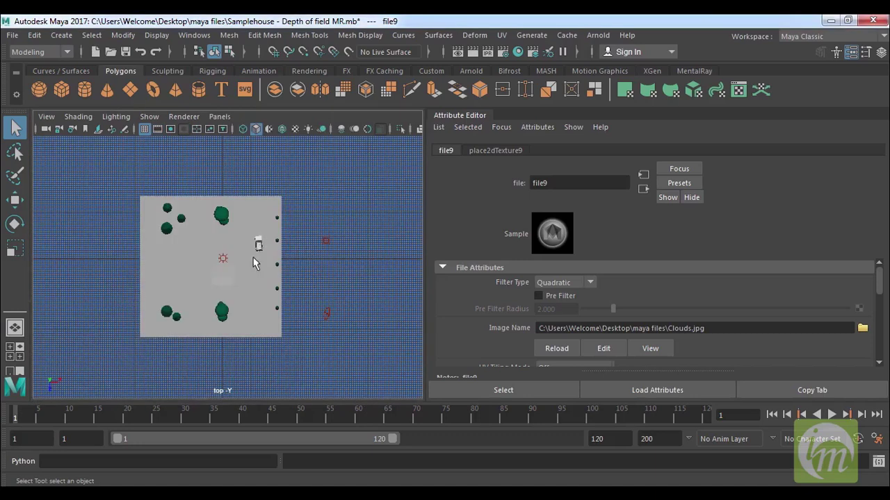
click(221, 260)
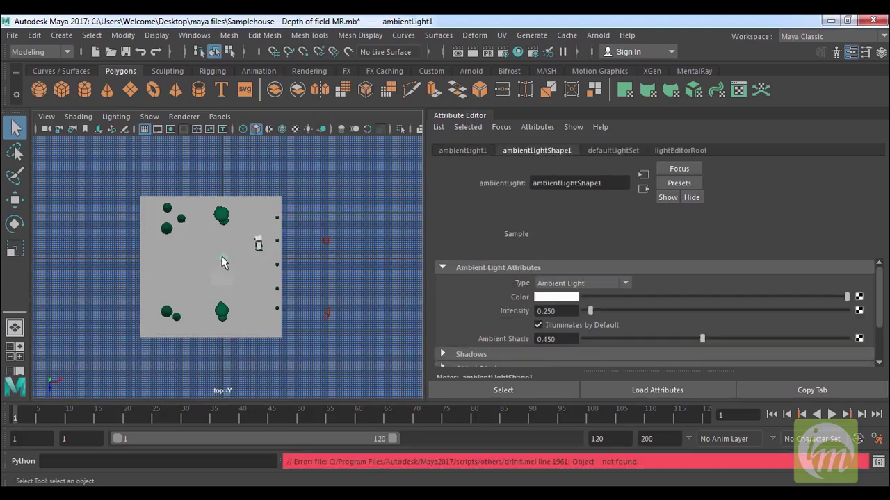
click(326, 242)
key(ctrl+z)
Step: Open the Outliner, filter it to list only lights, and clear the selection
click(194, 35)
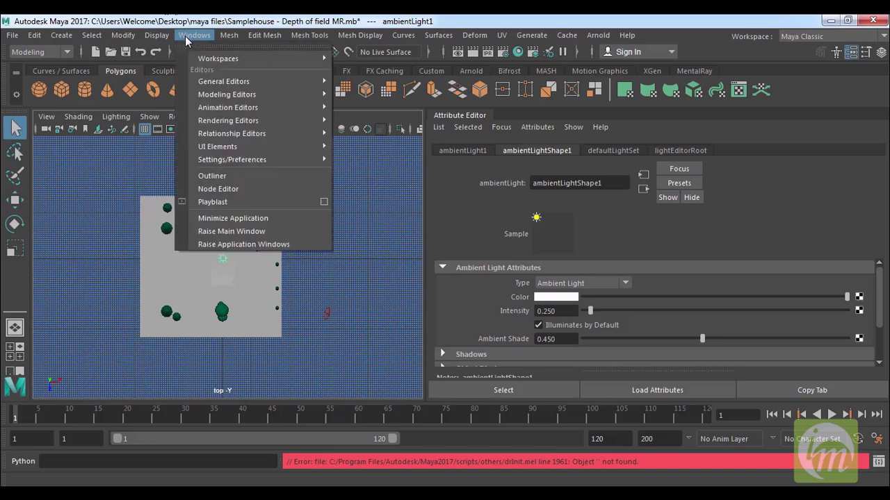
click(236, 176)
drag(317, 153, 274, 118)
click(175, 136)
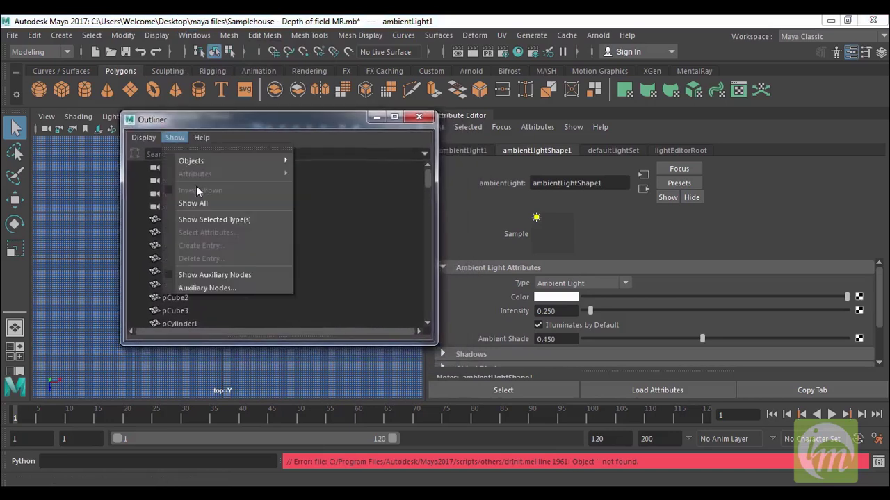
mouse_move(234, 160)
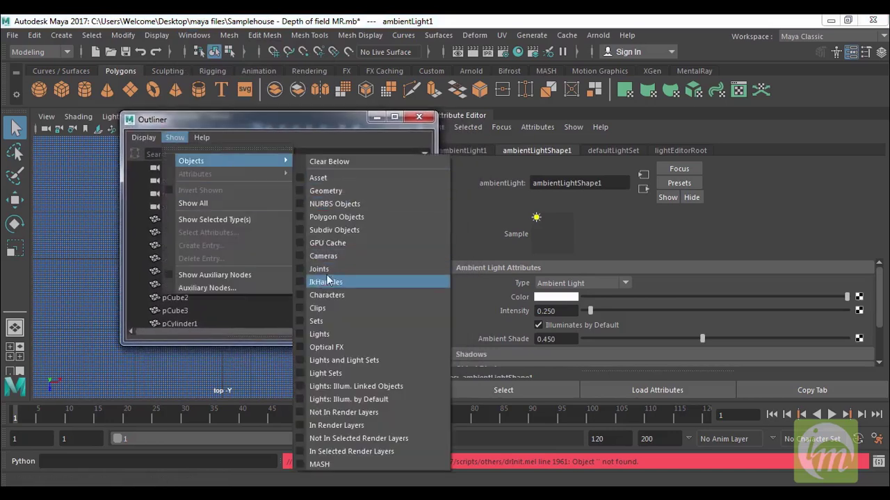
click(340, 334)
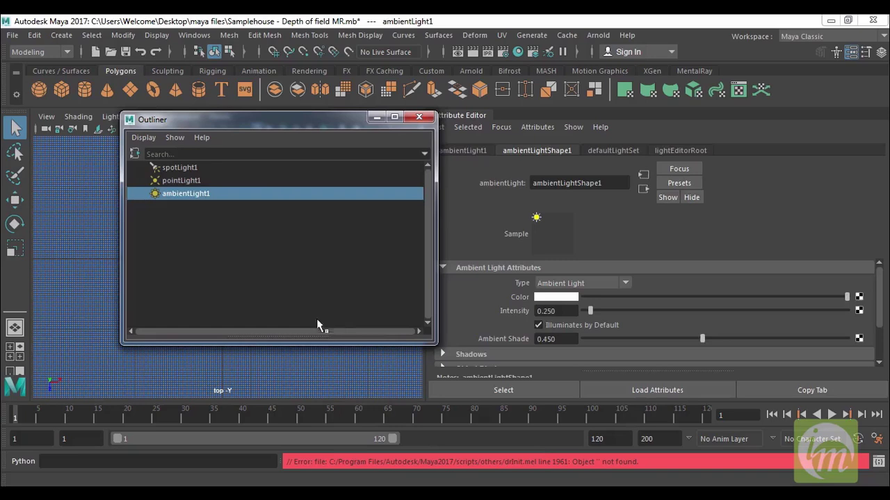
click(228, 238)
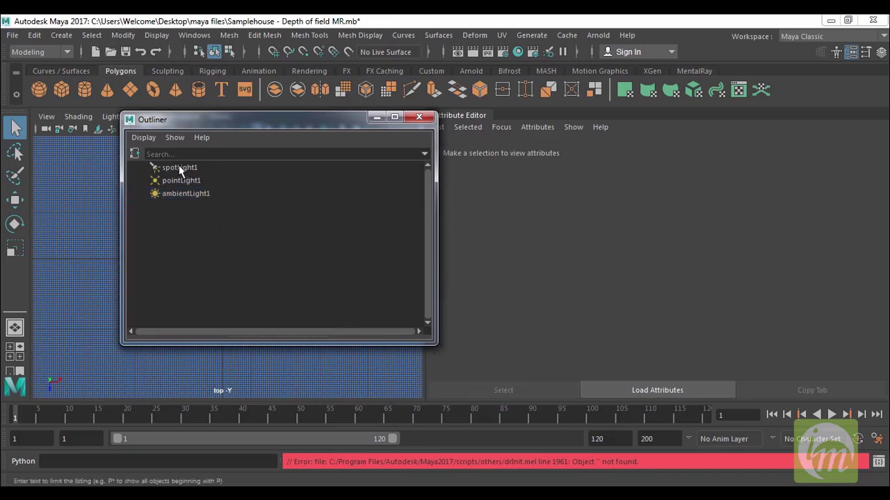
Step: Delete the point, spot and ambient lights from the scene and close the Outliner
click(189, 180)
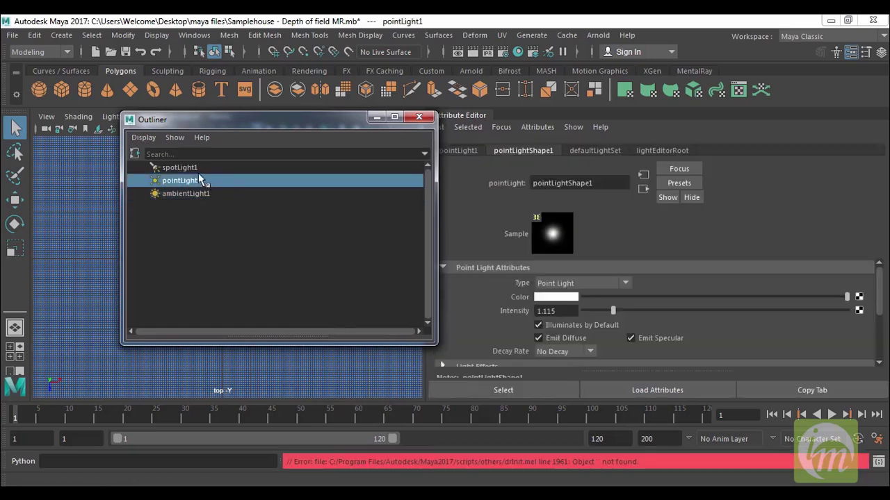
key(Delete)
click(186, 167)
key(Delete)
click(193, 167)
key(Delete)
click(419, 116)
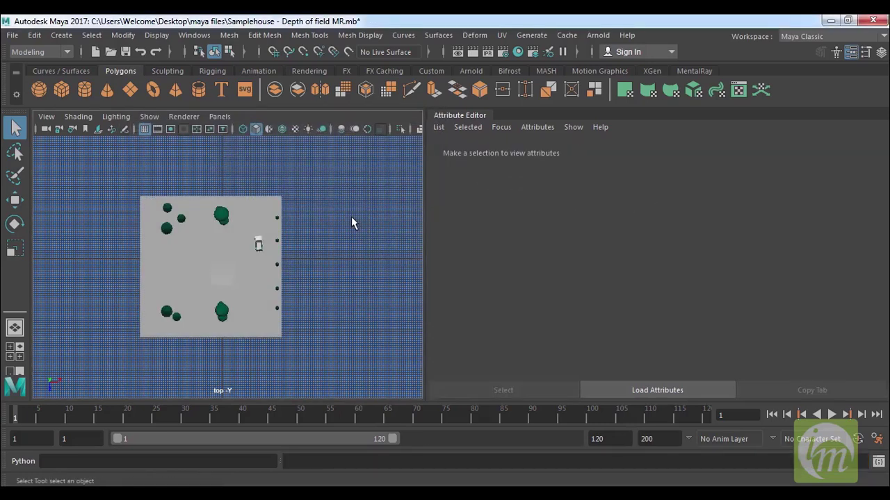
Step: Return to the perspective view, widen the viewport, and select the sky dome
key(space)
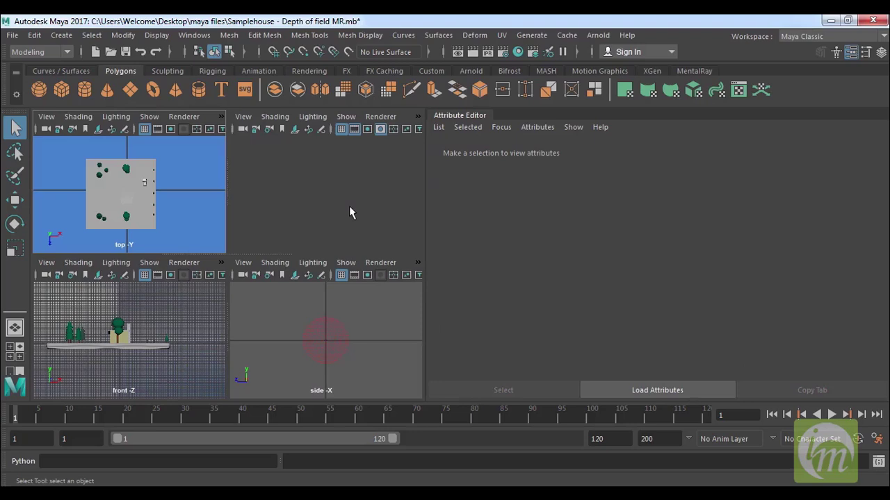
key(space)
alt+middle_drag(304, 278, 277, 272)
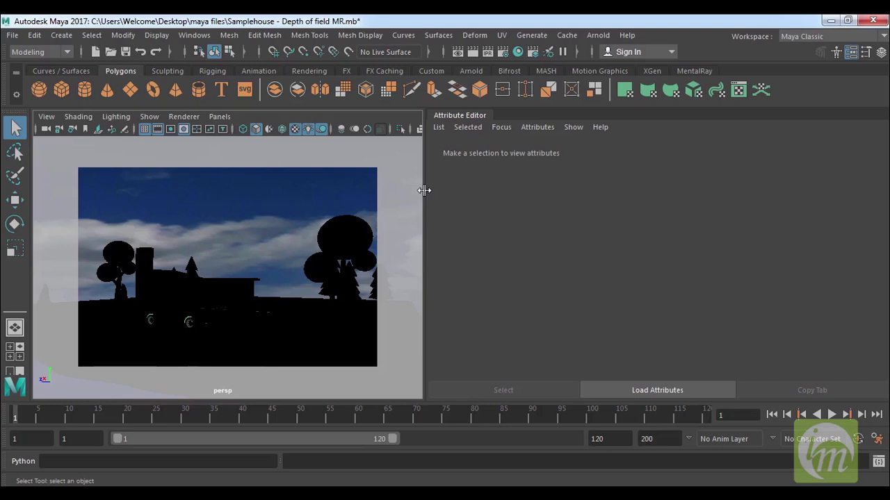
drag(425, 193, 591, 193)
click(387, 192)
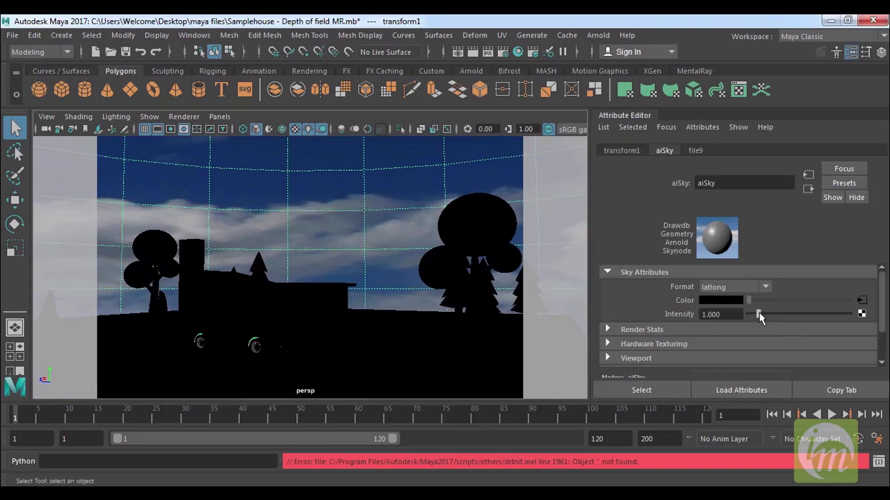
Step: Set the sky shader's intensity to 1 and look through its format options, keeping latlong
drag(760, 316, 629, 316)
text(1)
key(Return)
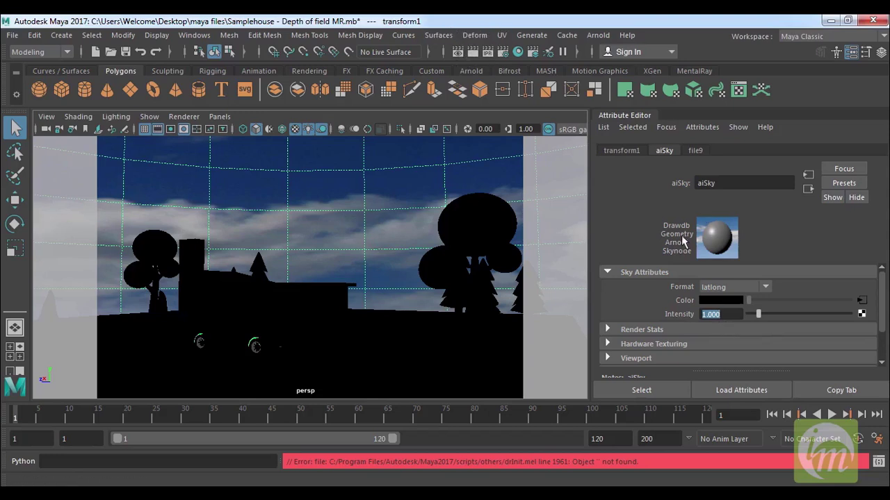
click(744, 286)
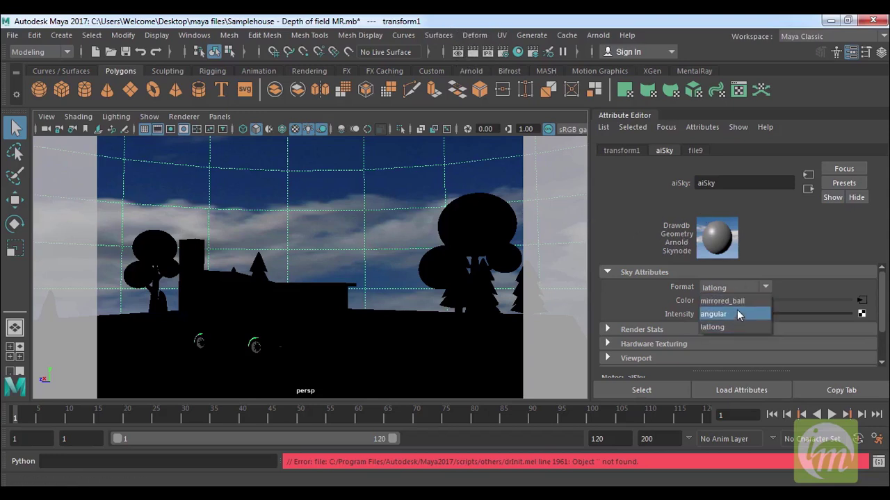
click(802, 287)
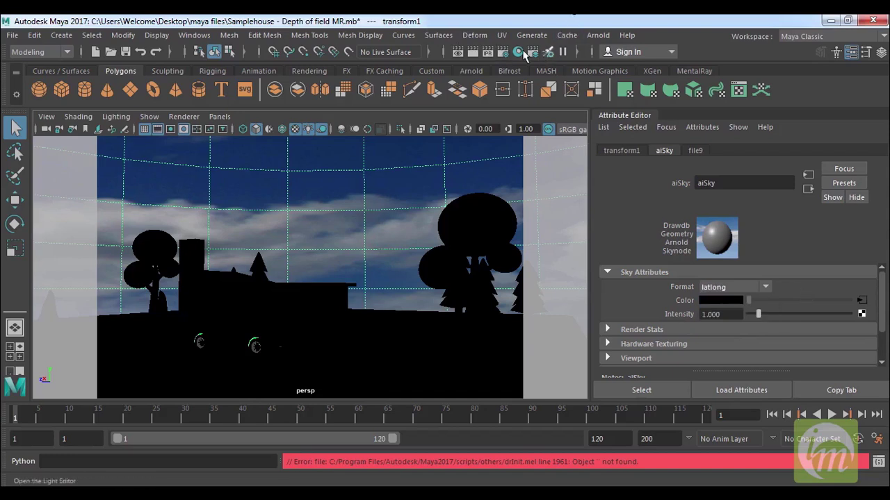
Step: Render the current frame with Arnold, examine the sky's lighting on the scene, and close the render
click(475, 50)
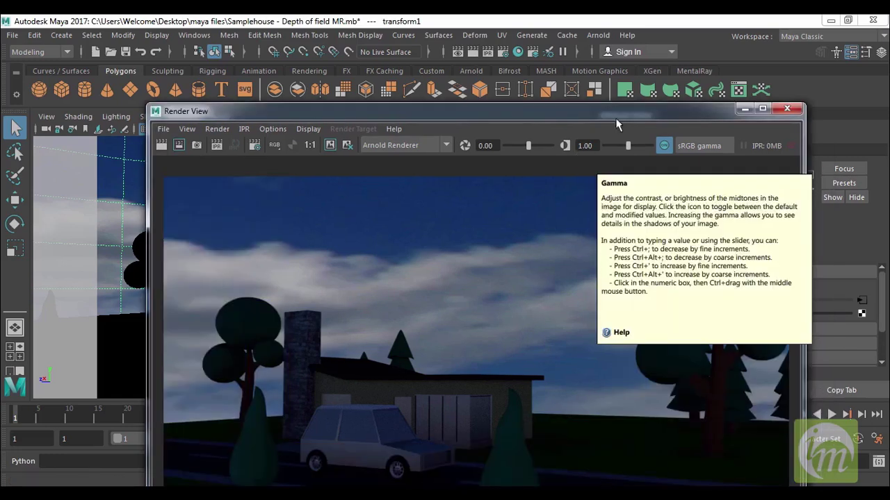
drag(630, 114, 568, 63)
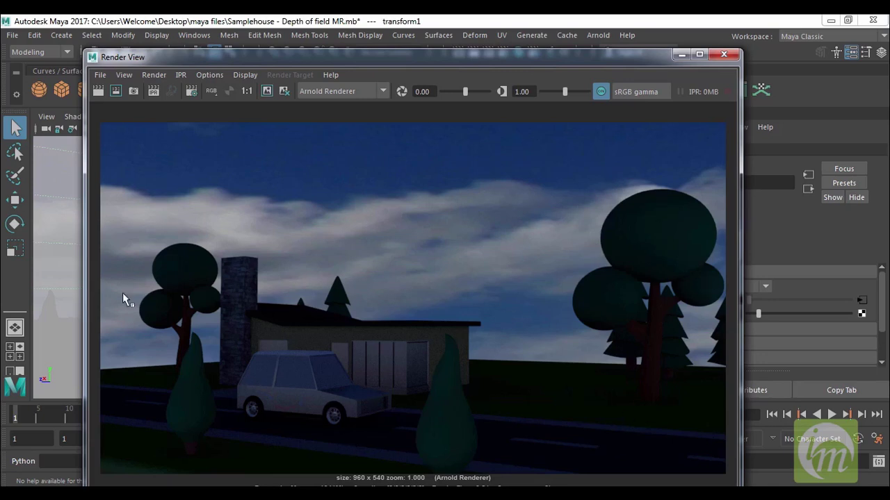
click(723, 54)
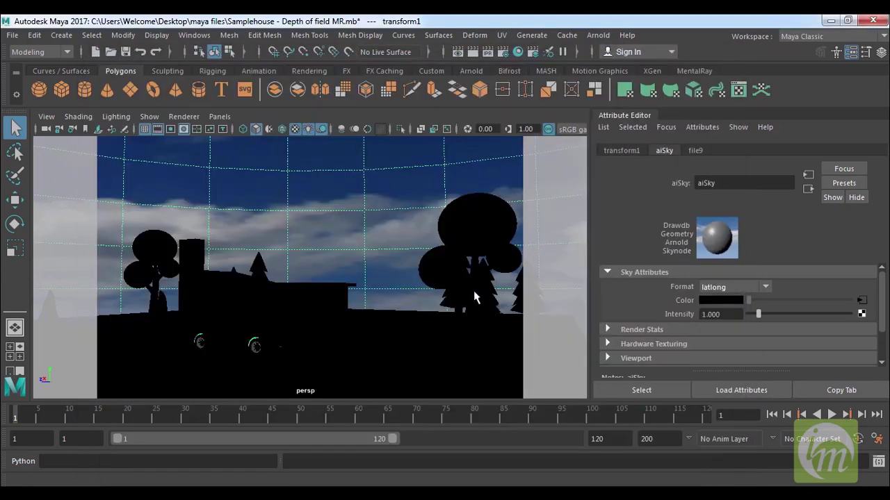
Step: Try an intensity of 10 on the sky shader and lower it to 5
drag(720, 314, 640, 318)
text(10)
key(Return)
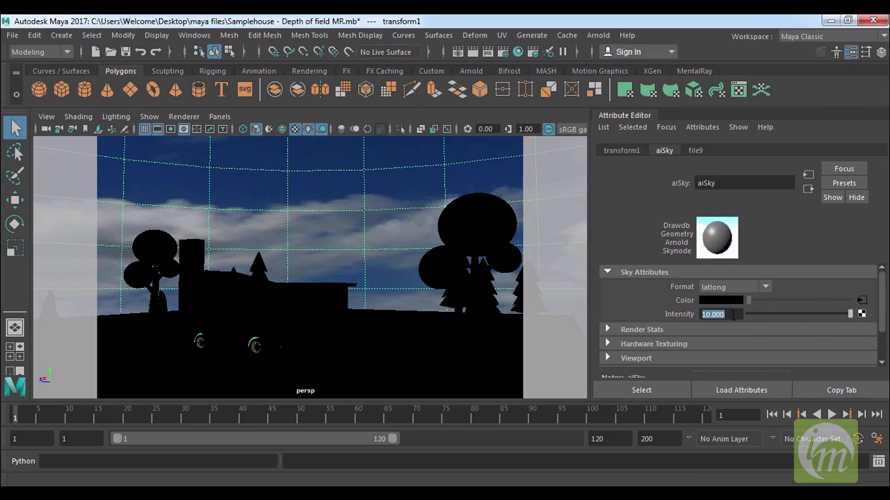
text(5)
key(Return)
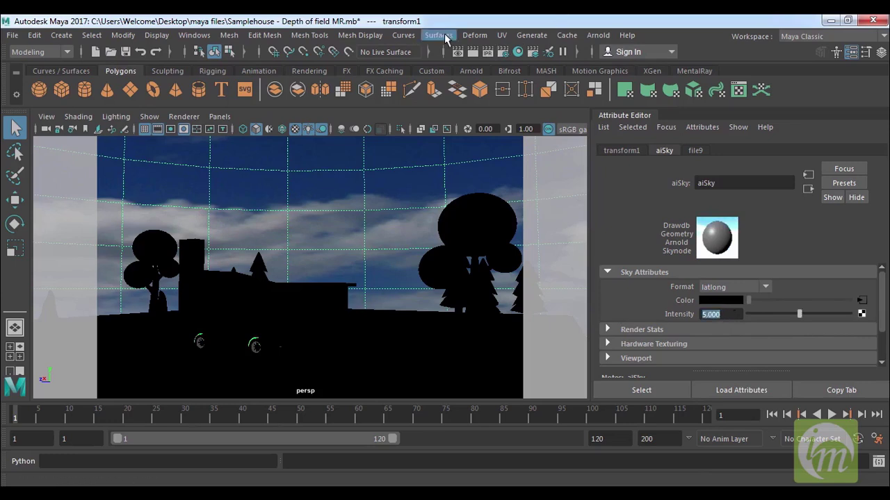
Step: Set the render image size preset to 640x480 and close the render settings
click(503, 53)
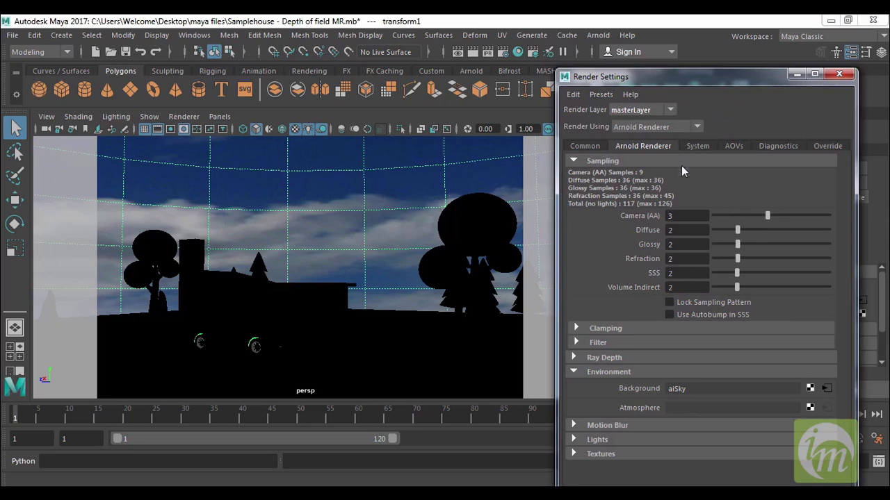
click(596, 147)
drag(845, 297, 845, 399)
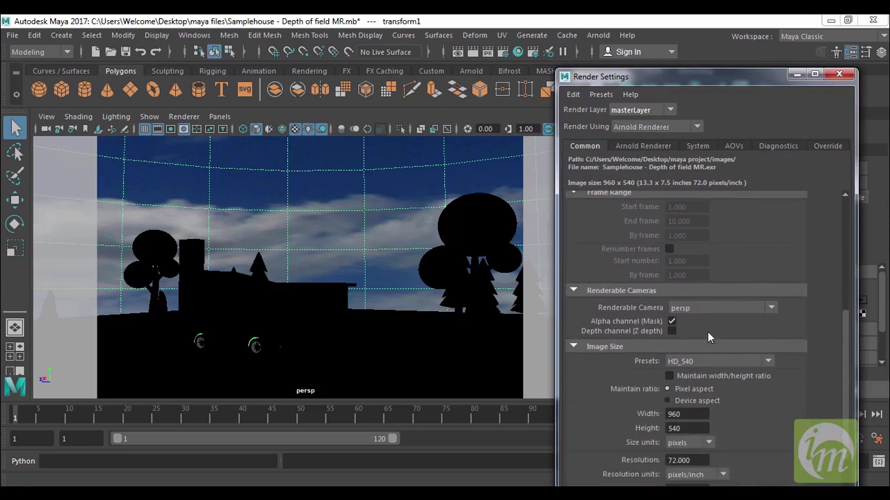
click(703, 363)
click(703, 372)
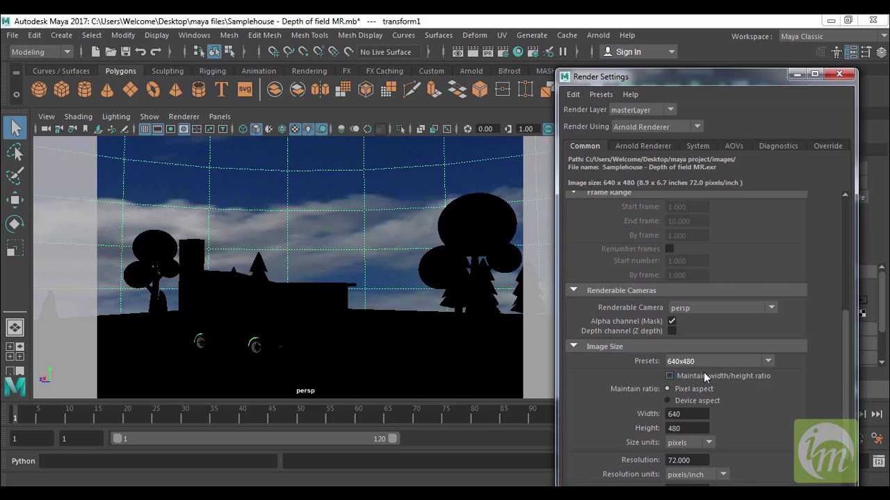
click(839, 75)
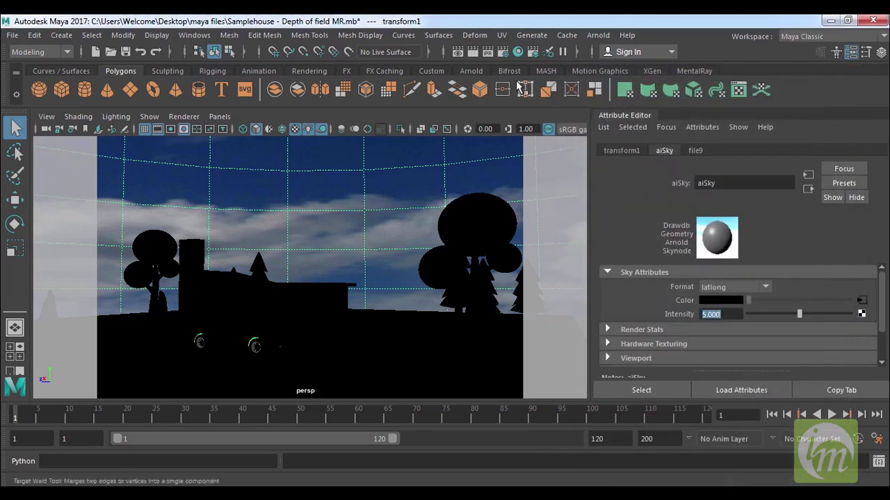
Step: Render the current frame with Arnold, examine the sky lighting on the house scene, and close the render
click(473, 56)
click(475, 53)
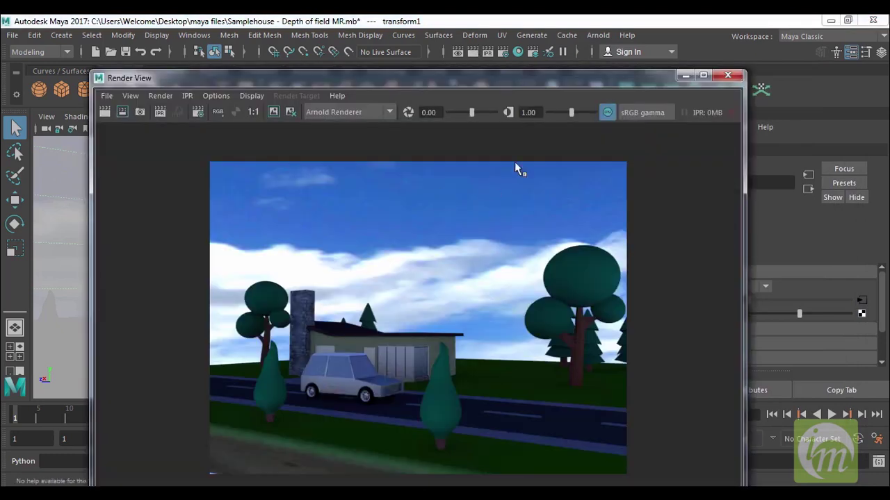
drag(595, 82, 588, 63)
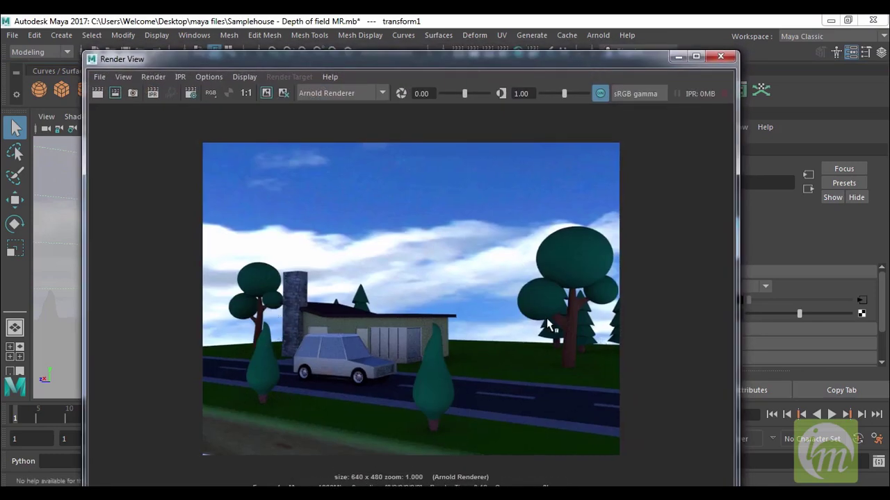
click(723, 57)
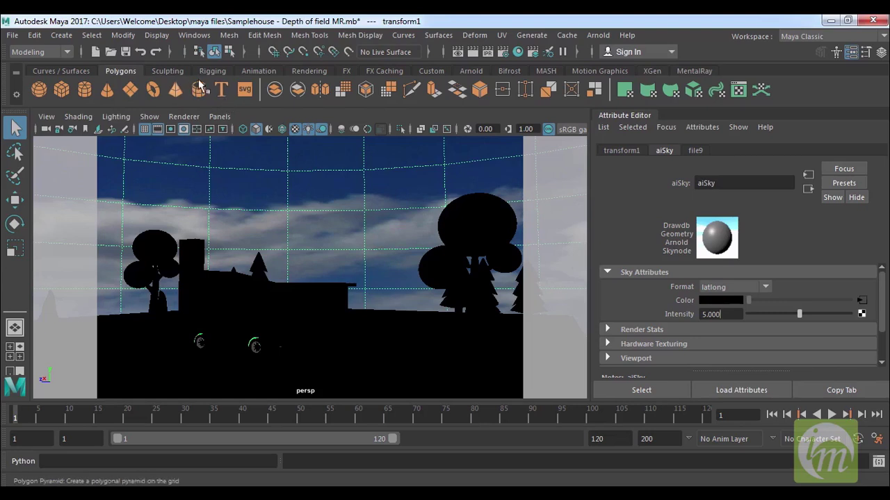
Step: Create a spot light and, in the top view, move it beyond the ground's road side and rotate it to face the house
click(320, 73)
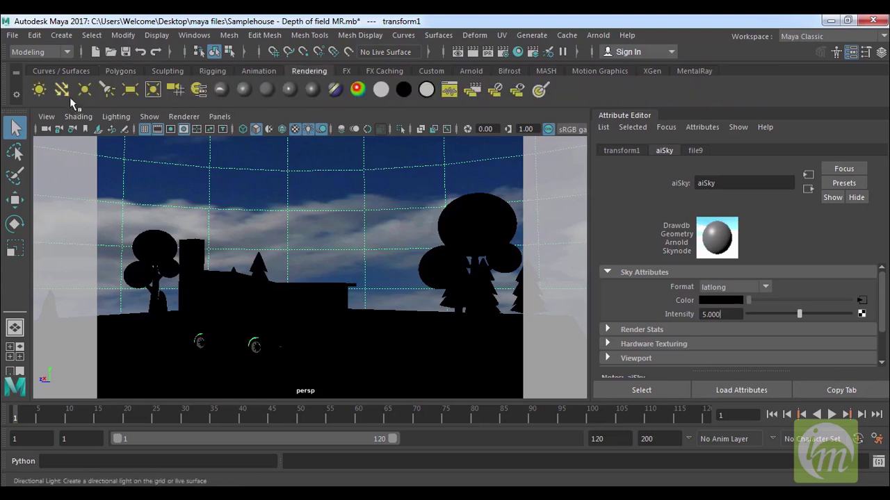
click(108, 90)
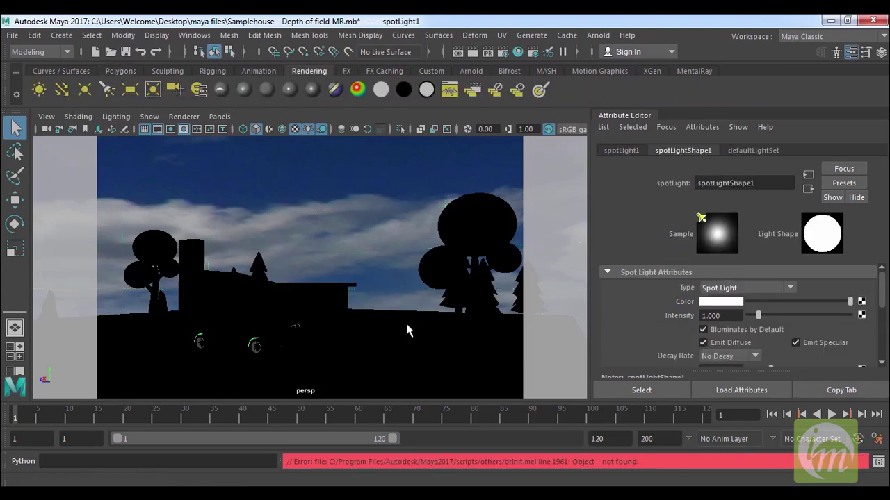
alt+click(308, 249)
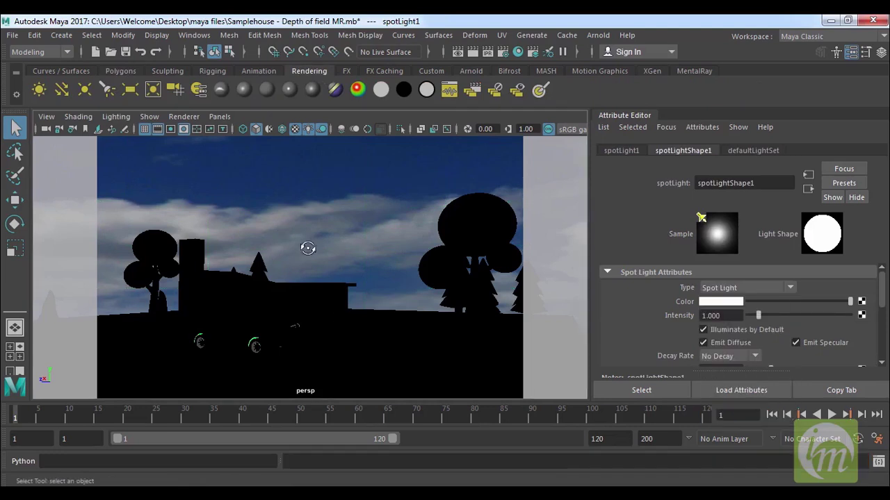
key(space)
key(space)
alt+middle_drag(359, 279, 359, 260)
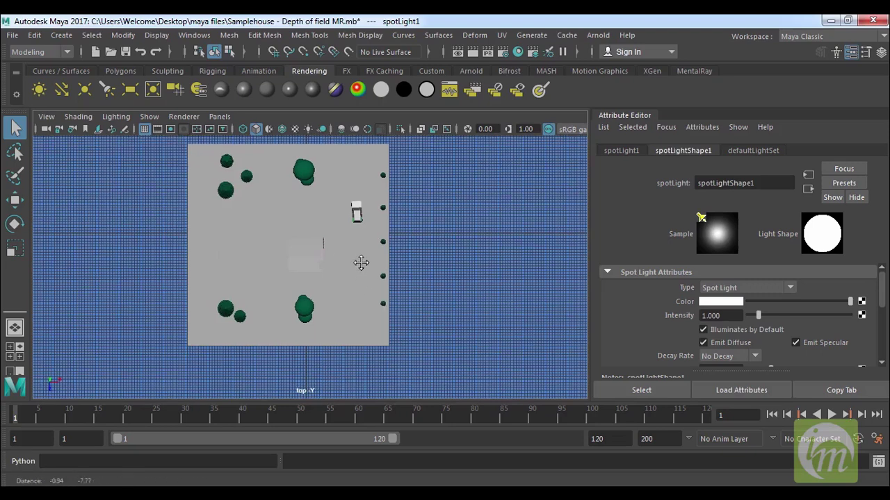
key(w)
drag(307, 235, 556, 326)
key(r)
key(e)
drag(525, 228, 399, 239)
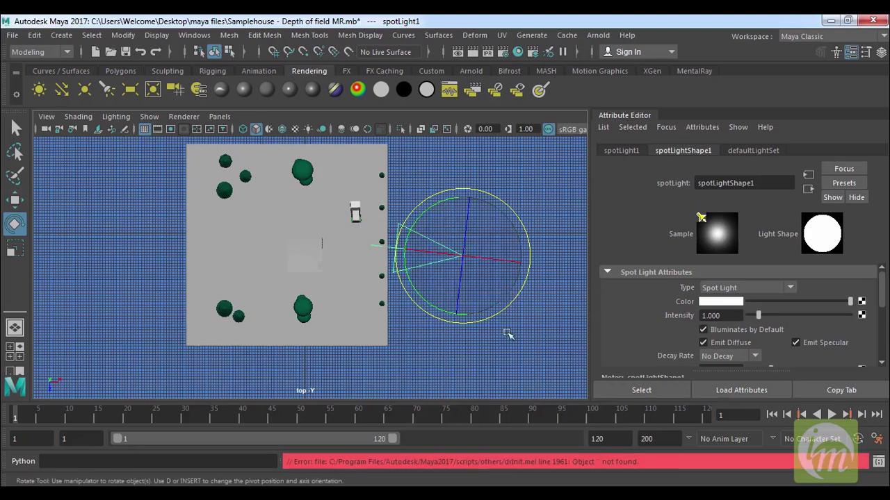
Step: Raise the spot light above the ground in the side view, tilt it down toward the scene, and return to the perspective view
key(space)
key(space)
scroll(423, 317, up, 2)
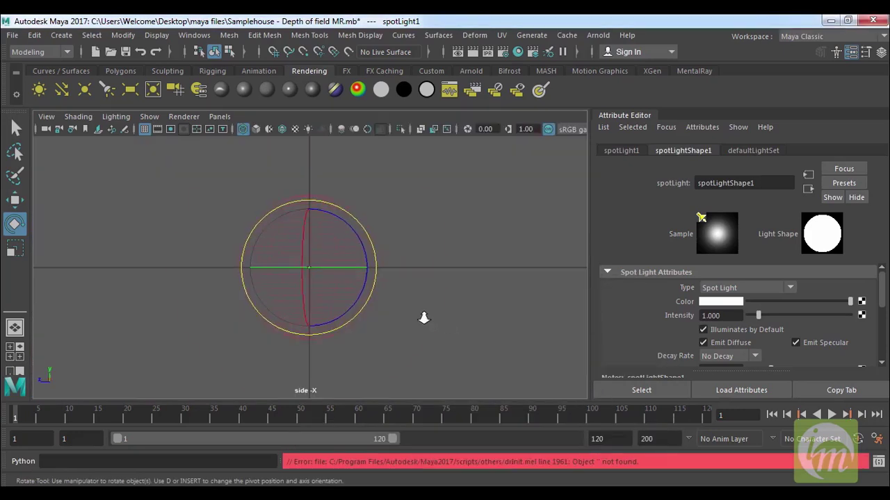
scroll(421, 316, up, 2)
scroll(399, 316, up, 2)
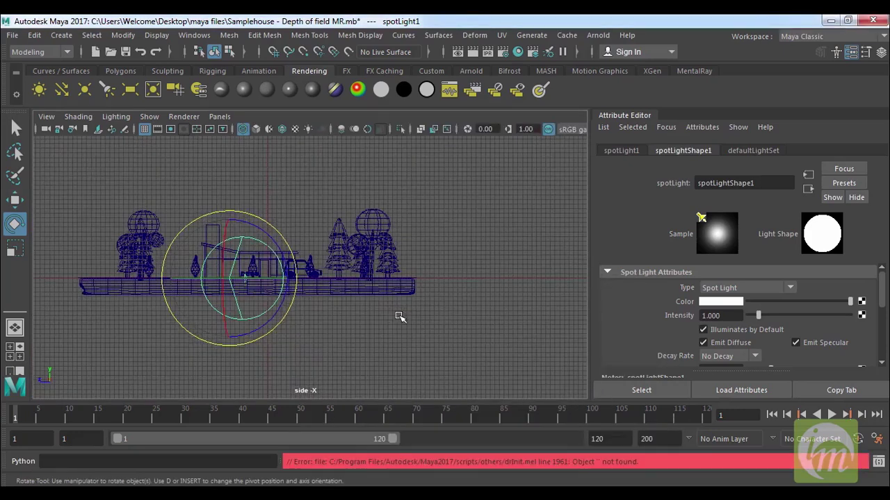
key(w)
drag(233, 221, 230, 171)
key(e)
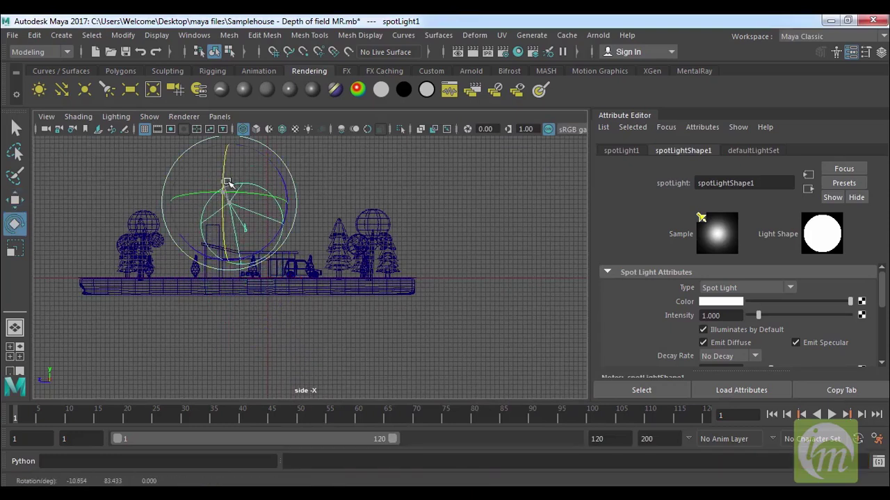
key(space)
key(space)
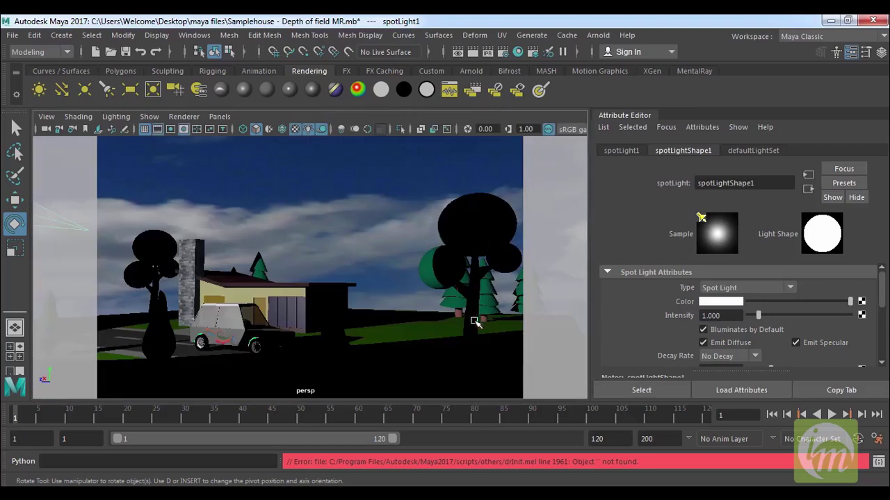
Step: Set the spot light's intensity to 100, render the current frame with Arnold, and close the render
click(732, 316)
key(Return)
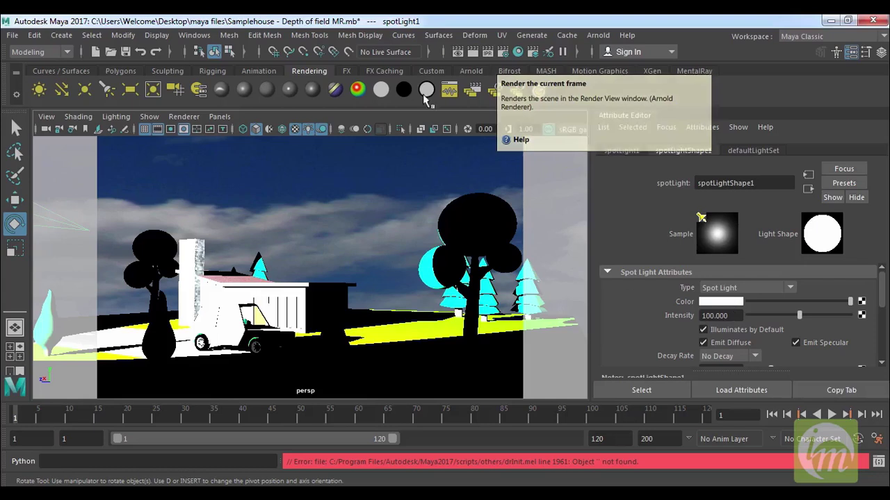
click(472, 53)
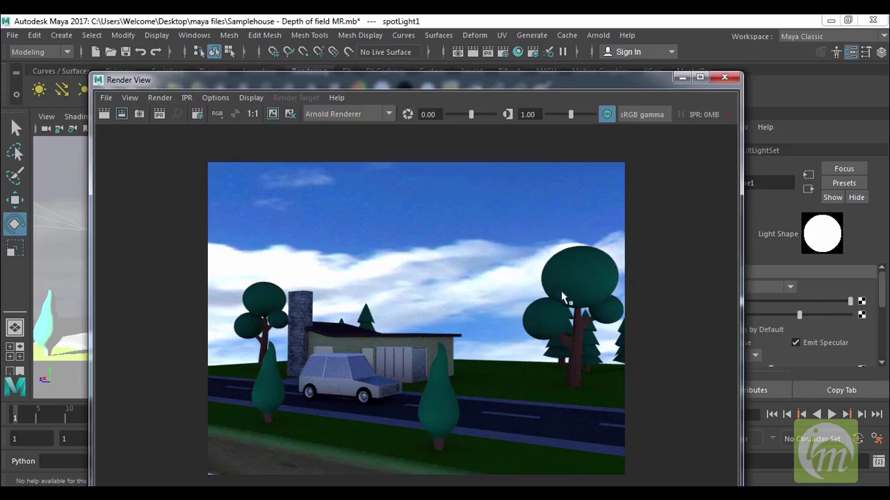
click(725, 77)
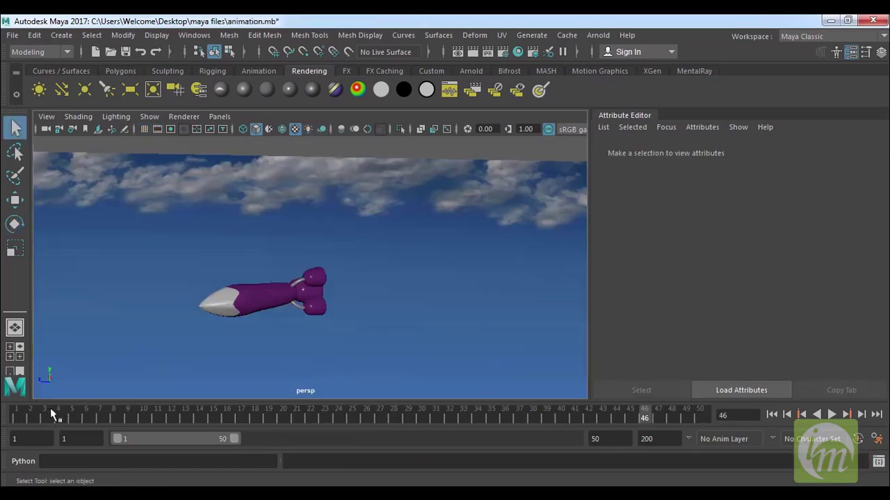
Step: Play back the rocket animation, then select the rocket and scrub the timeline to examine its keyed motion
click(52, 415)
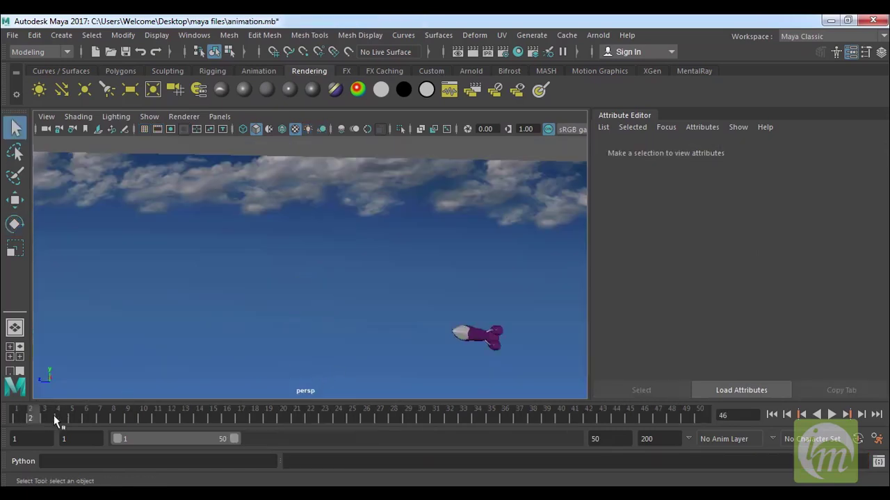
key(alt+v)
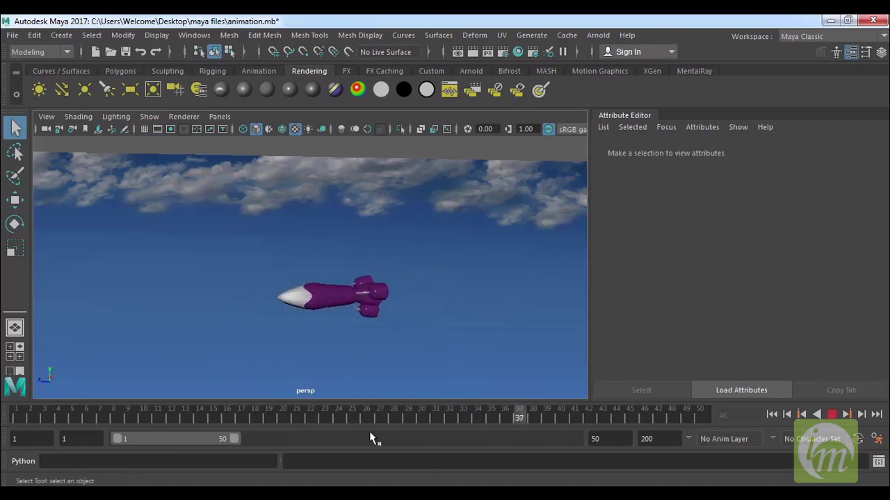
key(Escape)
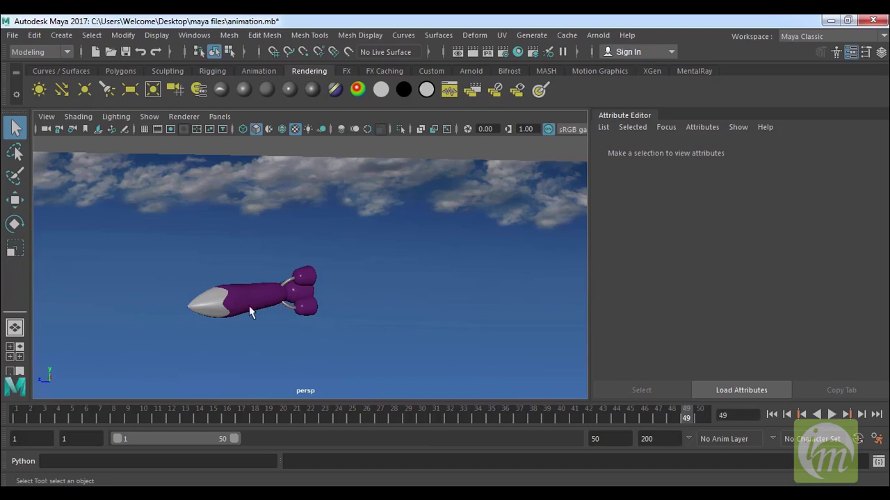
click(249, 306)
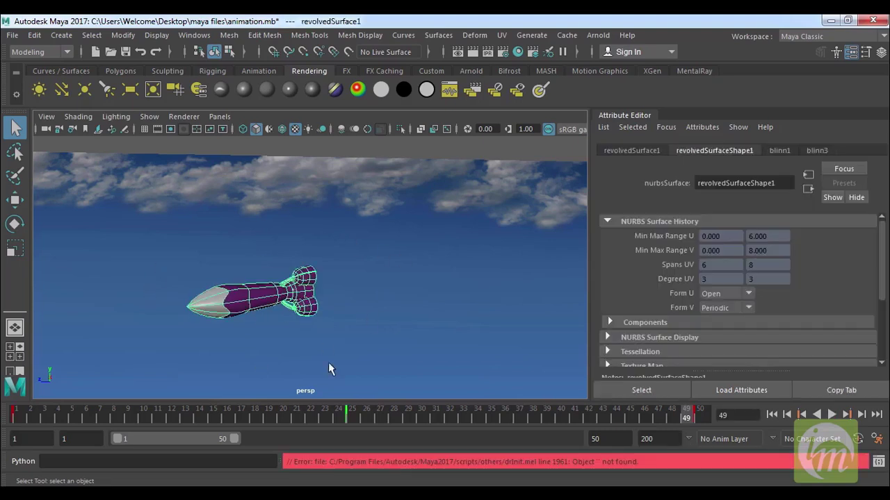
drag(356, 424, 463, 424)
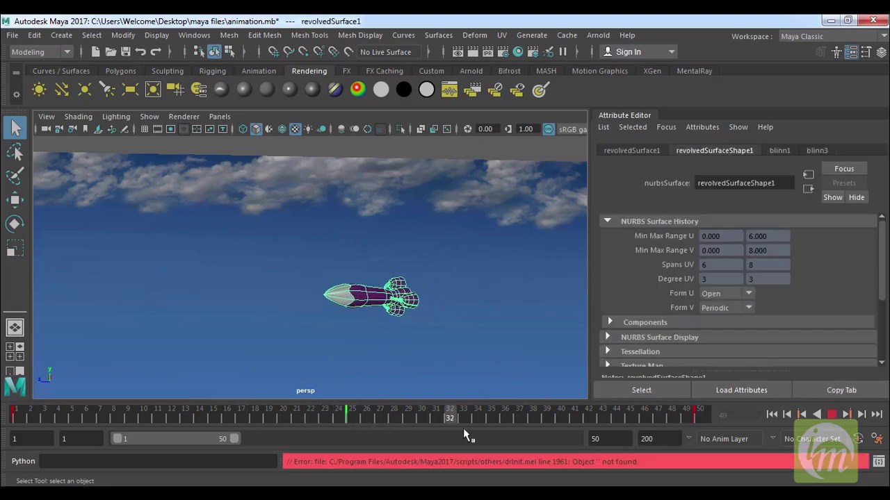
Step: Turn on motion blur in the perspective viewport and replay the rocket animation to examine the blur
click(354, 130)
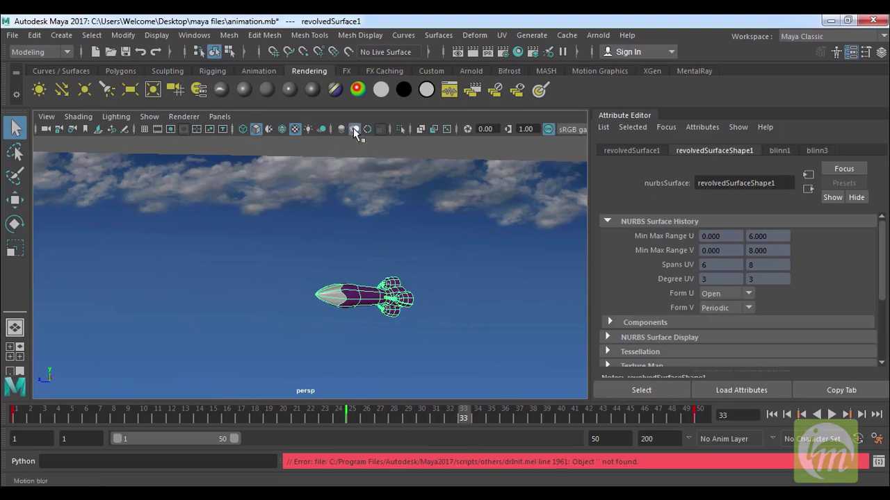
drag(457, 417, 505, 419)
click(383, 416)
click(430, 351)
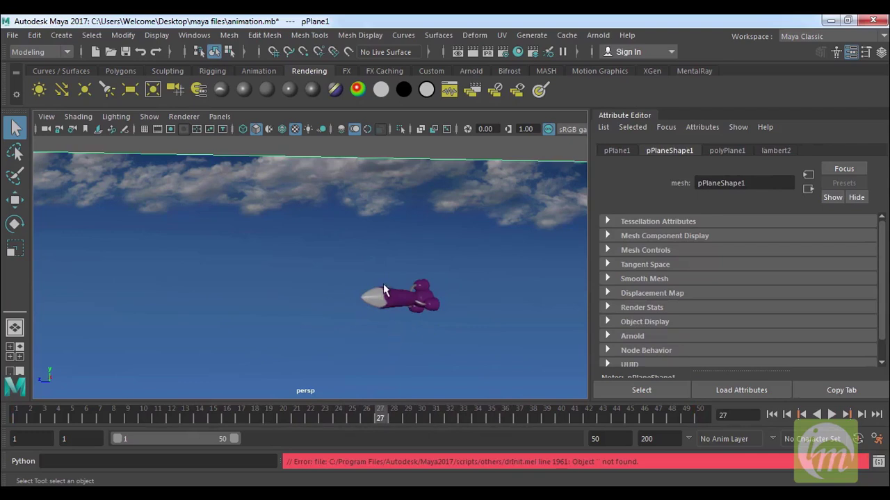
key(alt+v)
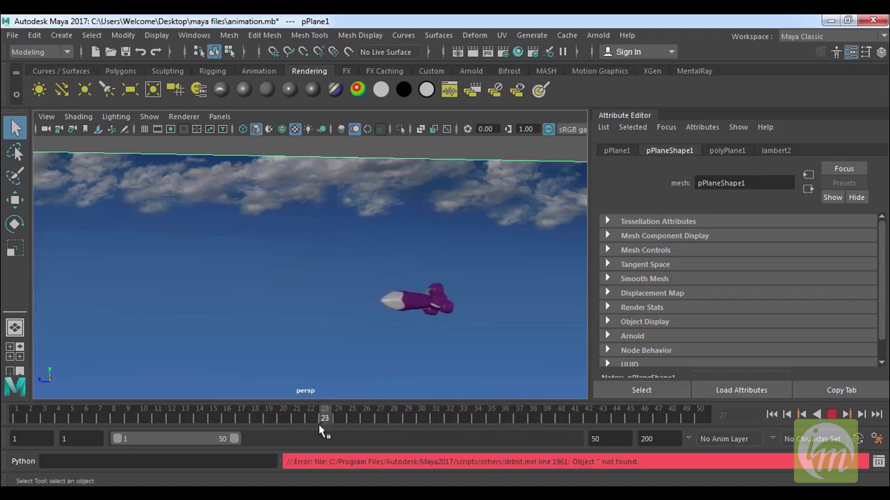
key(alt+v)
Step: Set the motion blur Shutter Open Fraction to about 0.219 in the Viewport 2.0 settings and close them
click(184, 116)
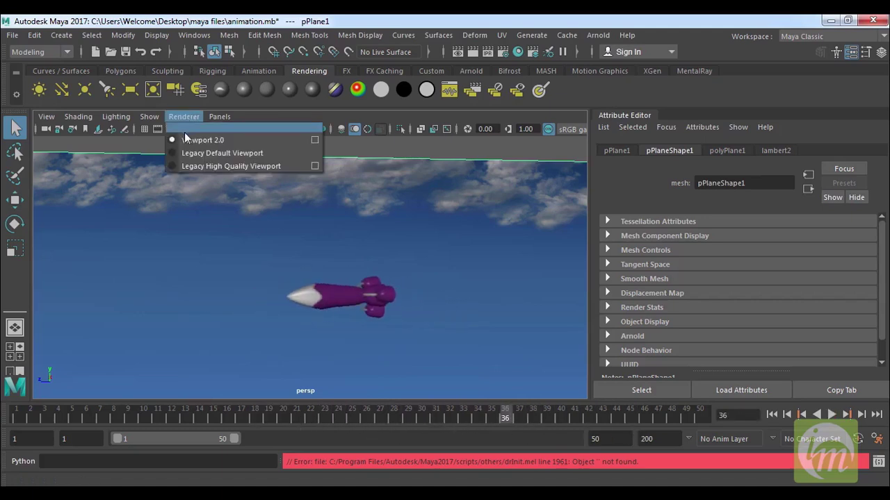
click(315, 140)
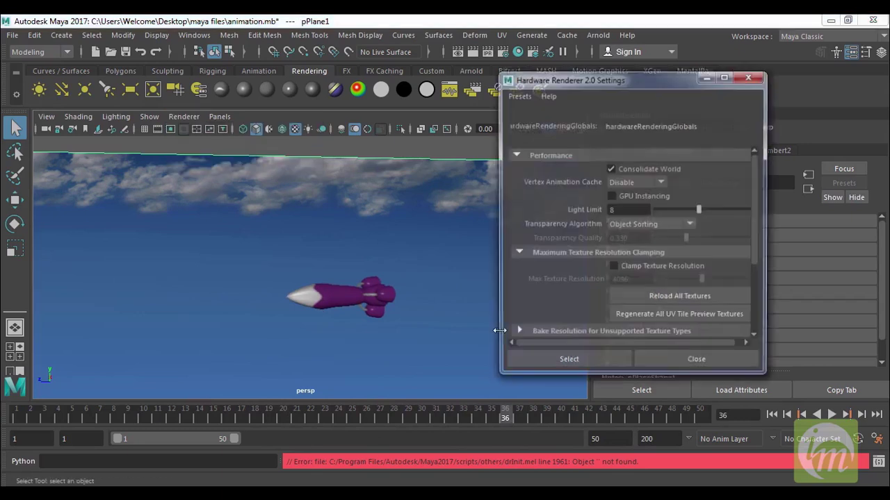
drag(756, 202, 762, 280)
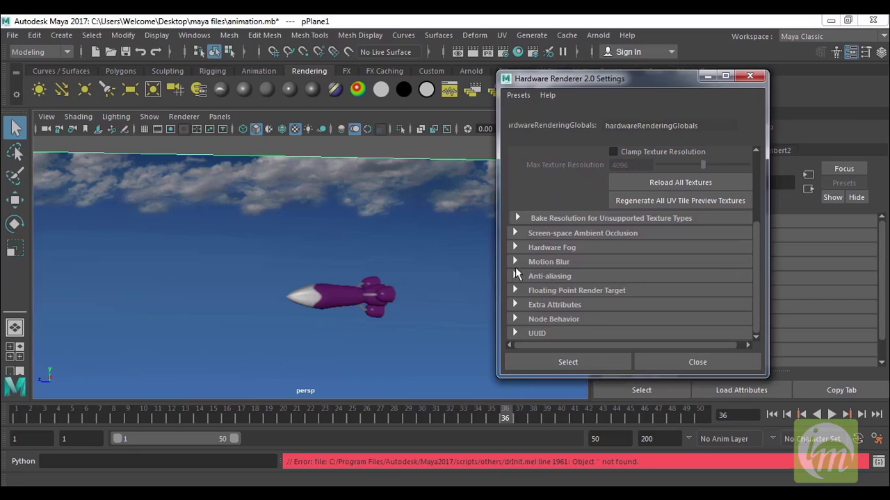
click(557, 261)
mouse_move(664, 306)
mouse_down()
mouse_move(719, 310)
mouse_move(664, 317)
mouse_up()
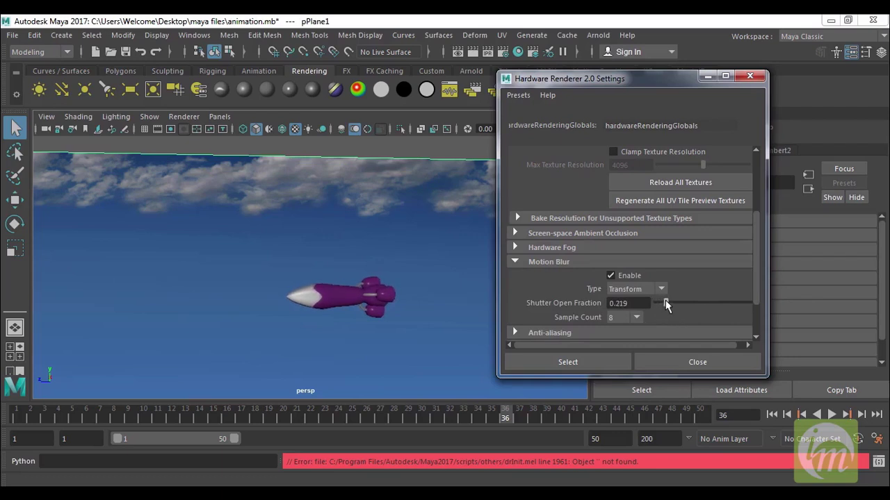
click(677, 361)
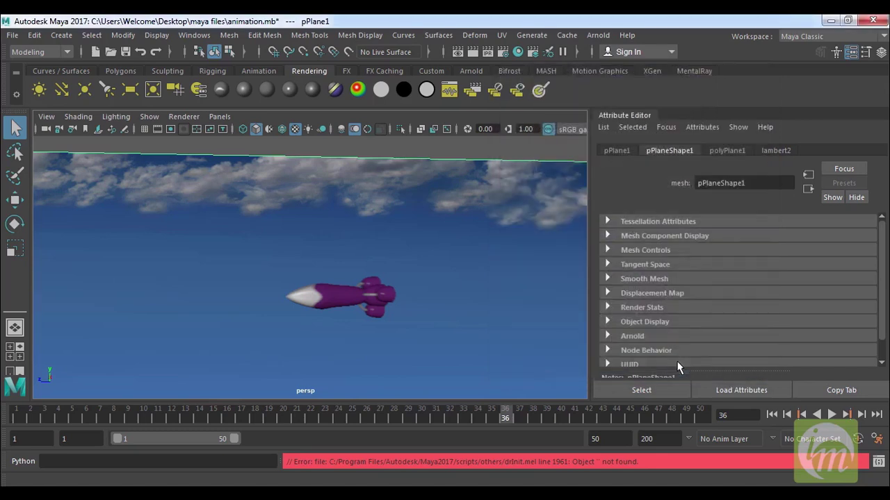
Step: Select the rocket, render the current frame with Arnold to check it, and close the render
click(345, 305)
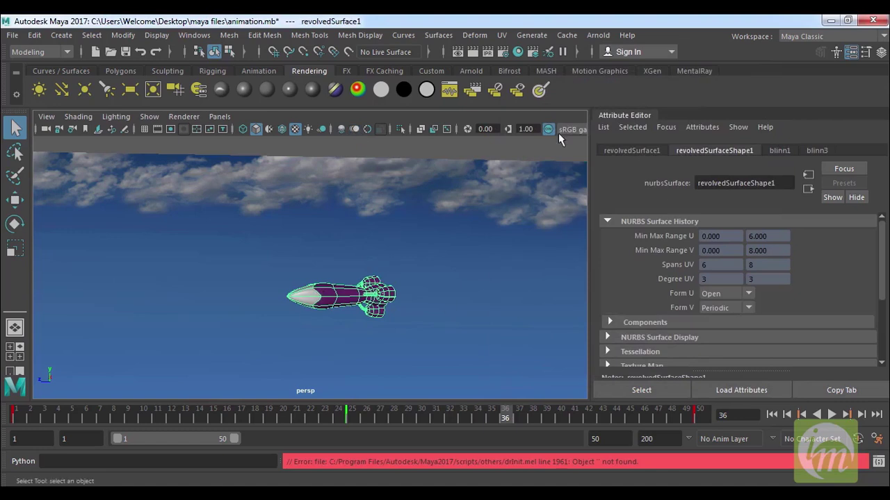
click(473, 52)
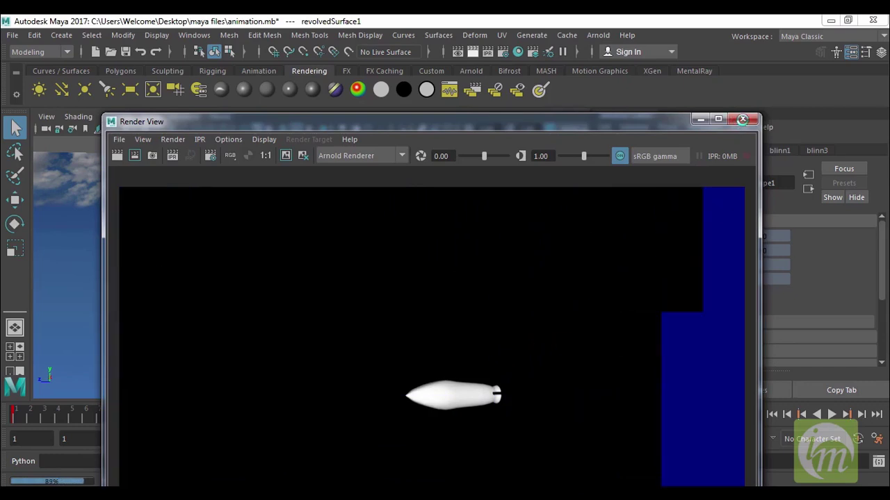
click(743, 119)
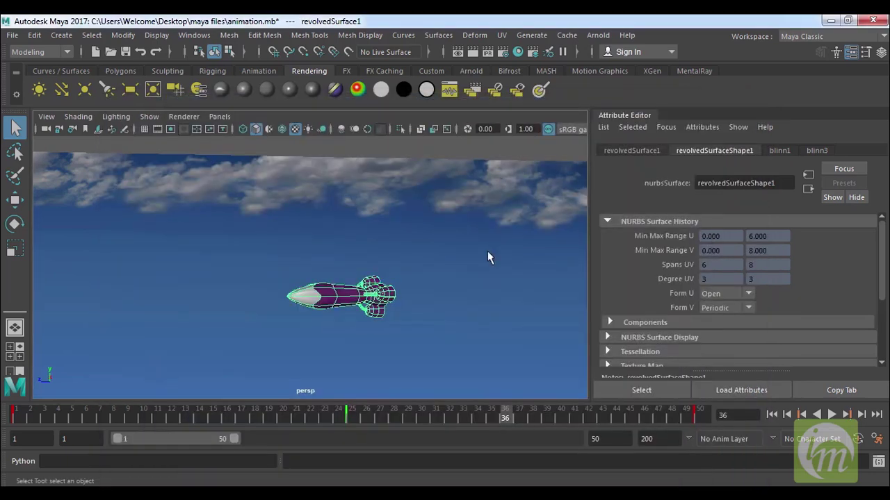
Step: Delete the cloud backdrop plane and create a Sky Shader as the Arnold environment background in the render settings
click(454, 239)
key(Delete)
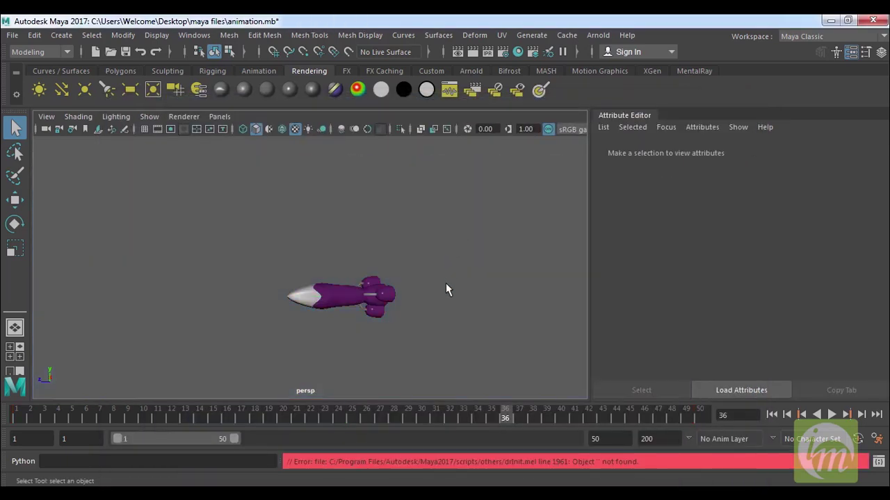
click(502, 54)
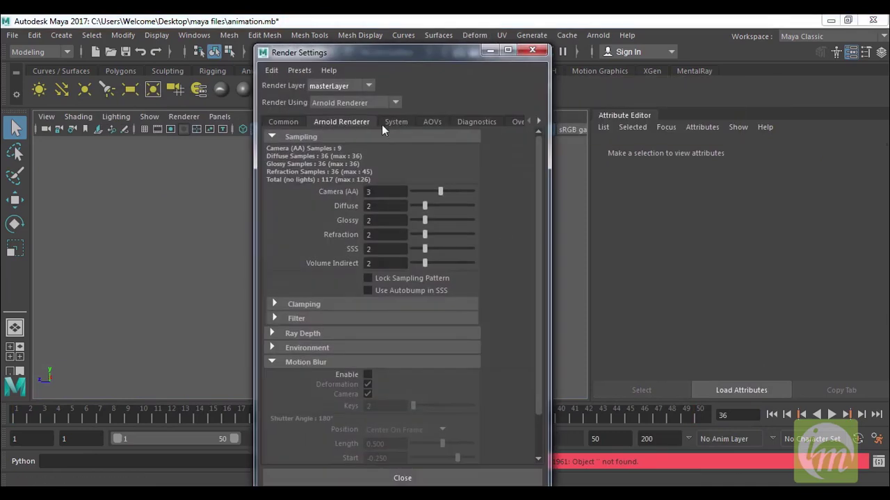
click(312, 351)
click(508, 365)
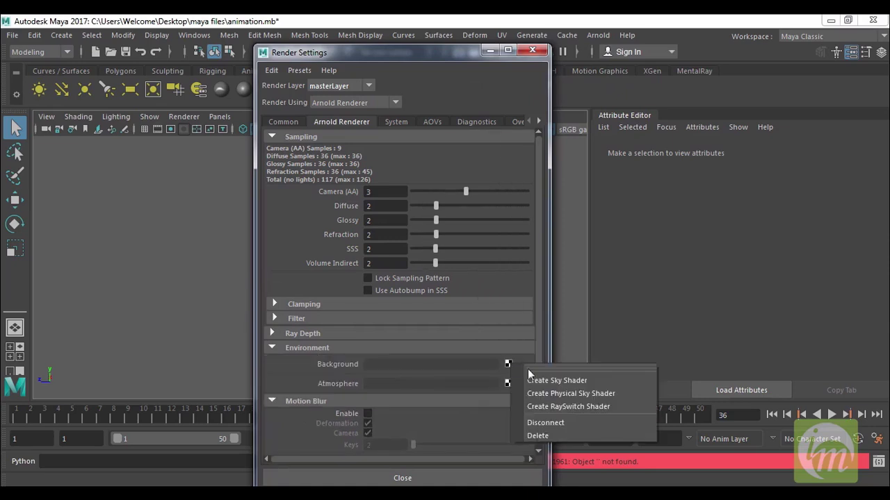
click(552, 380)
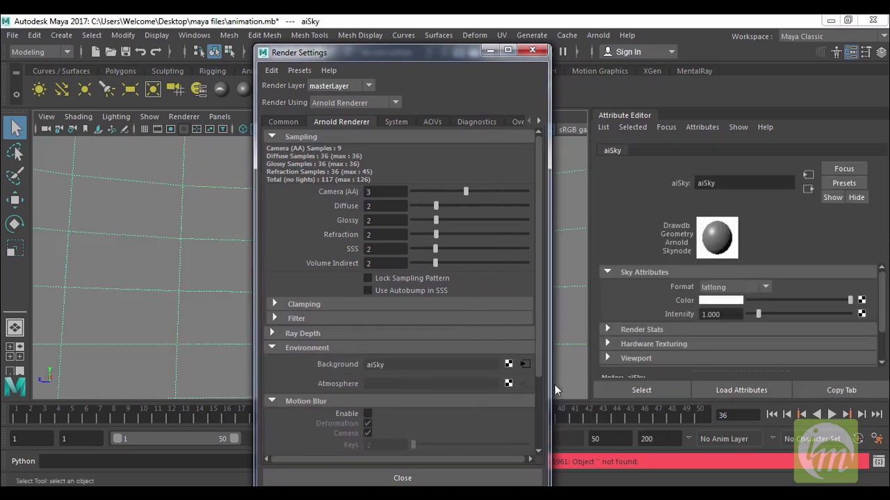
Step: Map the Clouds.jpg image onto the aiSky color as a file texture
click(862, 301)
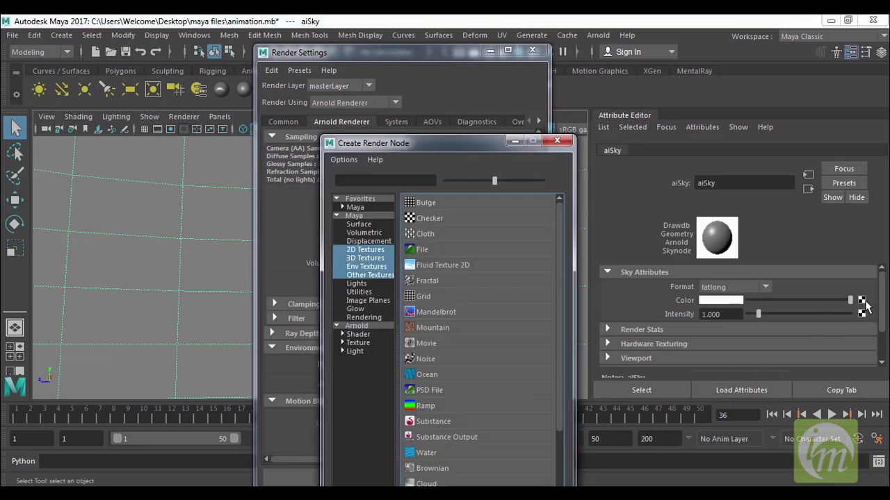
click(458, 250)
click(865, 328)
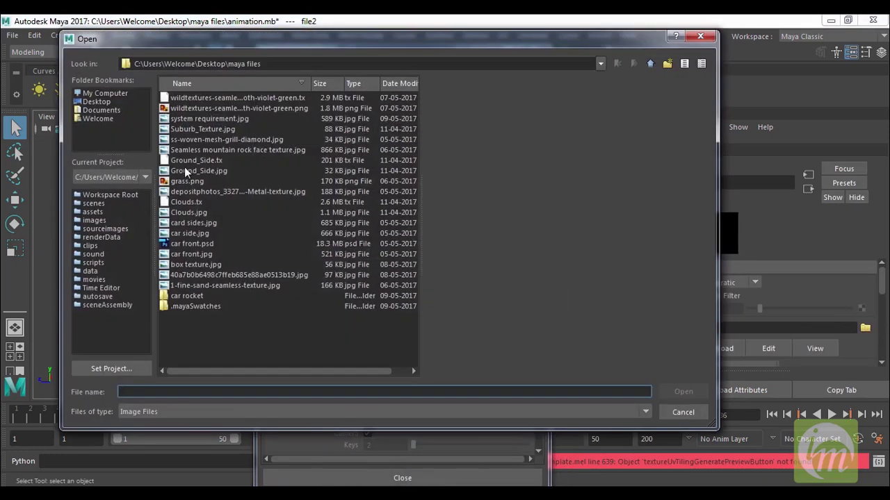
click(194, 210)
click(683, 391)
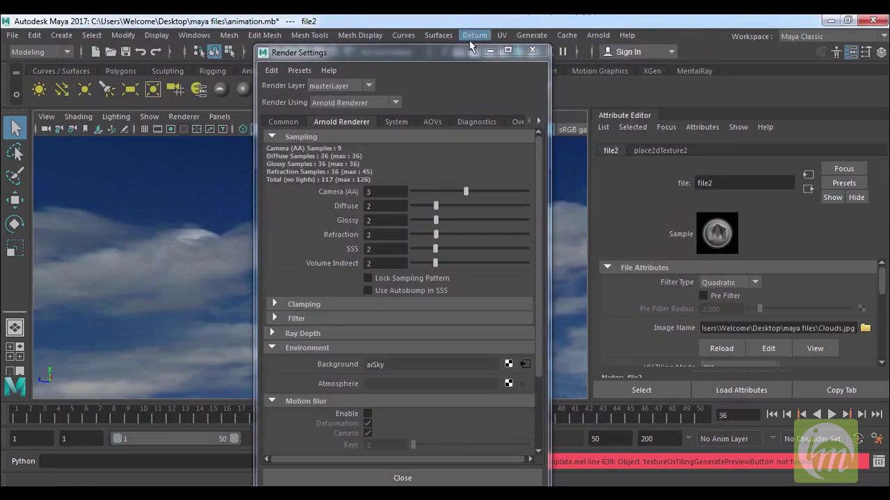
drag(456, 52, 736, 76)
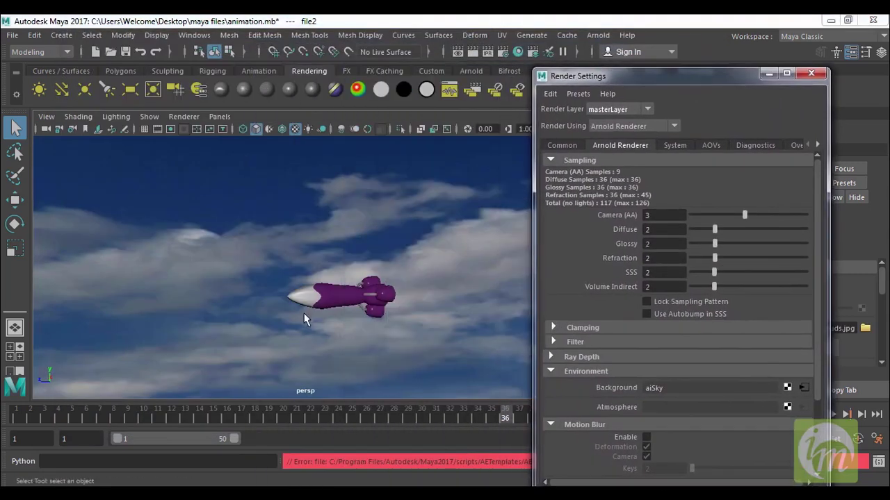
Step: Select the sky sphere and try aiSky Intensity values of 30 and 10
click(334, 299)
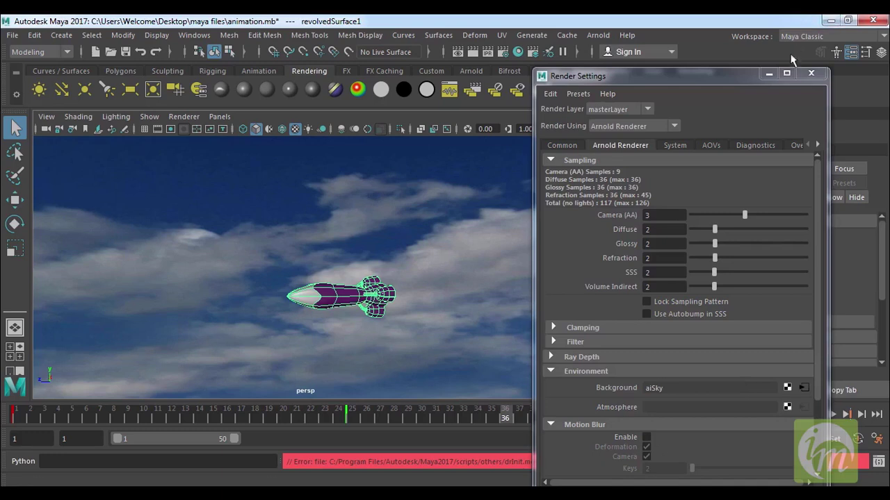
click(770, 75)
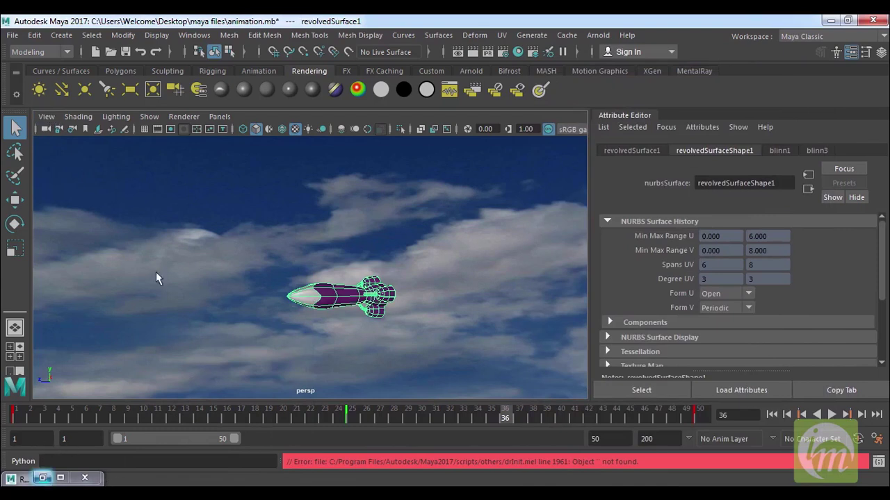
click(188, 302)
click(711, 314)
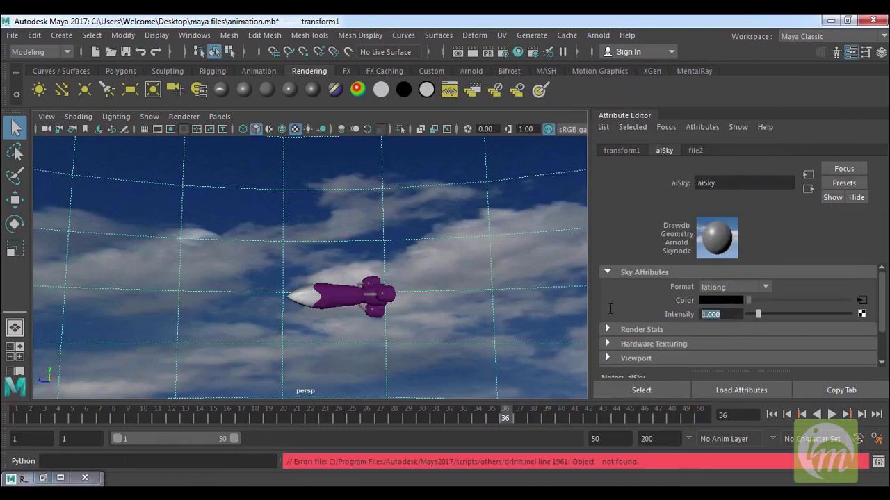
text(30)
key(Return)
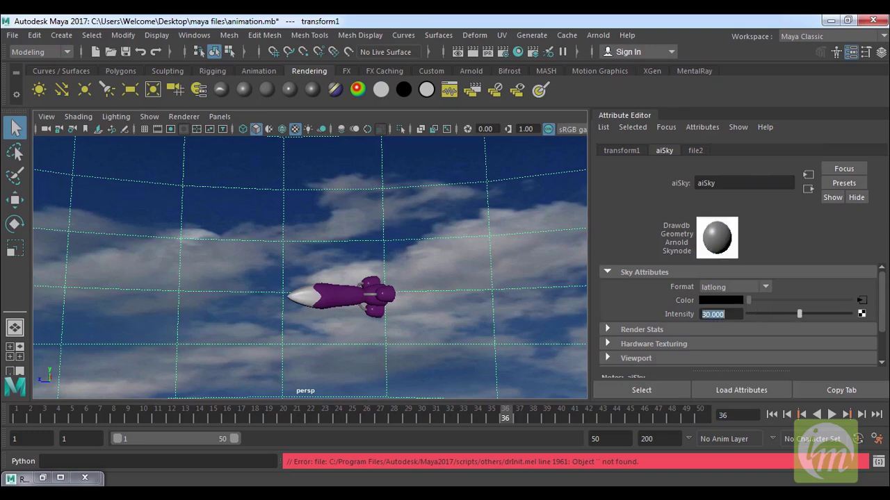
text(10)
key(Return)
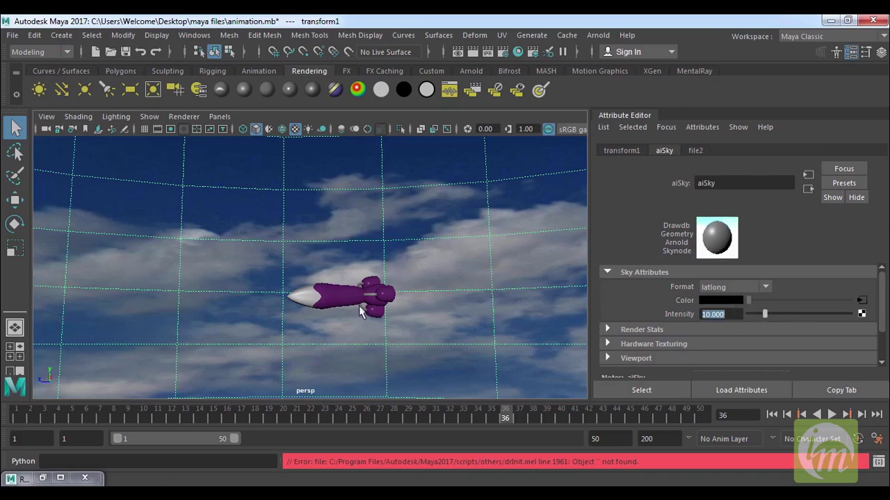
Step: Enable motion blur in the Arnold render settings with 4 keys and the shutter position at Center On Frame
click(42, 479)
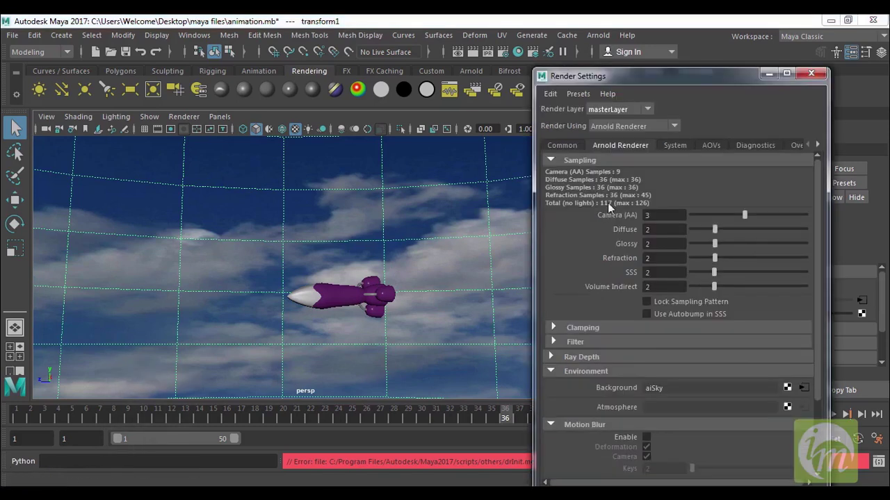
click(549, 372)
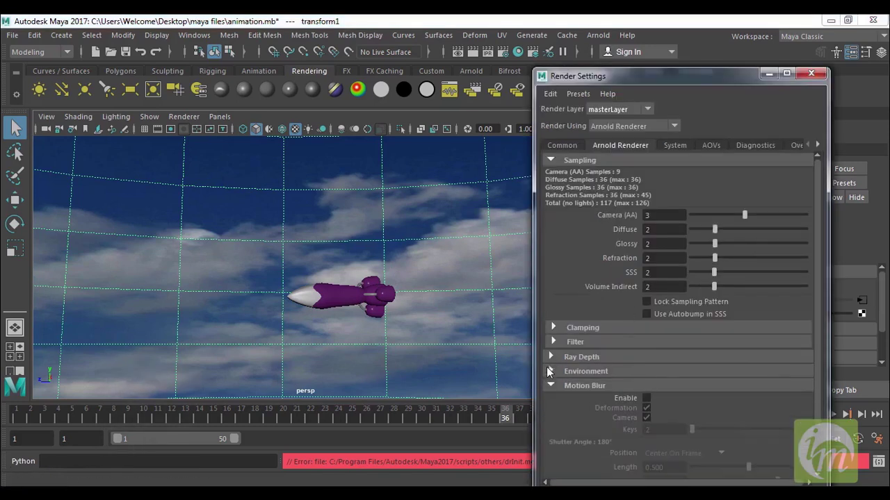
click(647, 400)
drag(686, 80, 689, 35)
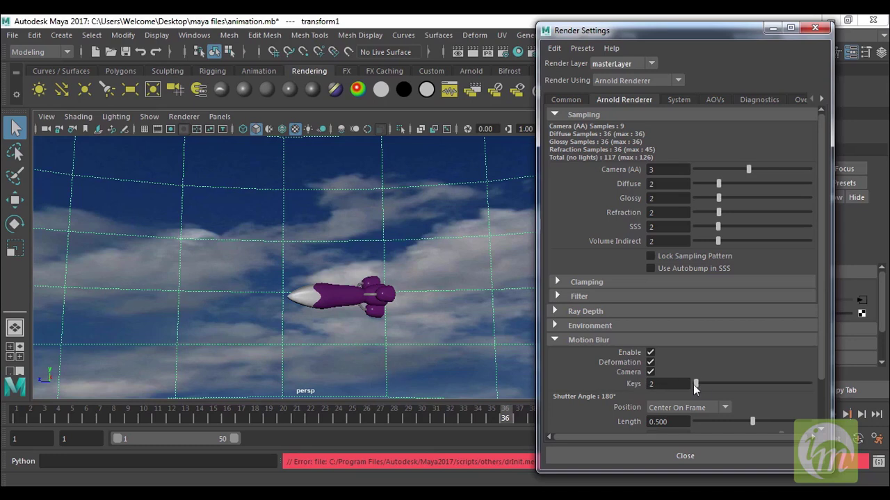
drag(696, 384, 702, 384)
drag(722, 383, 704, 392)
drag(822, 362, 824, 400)
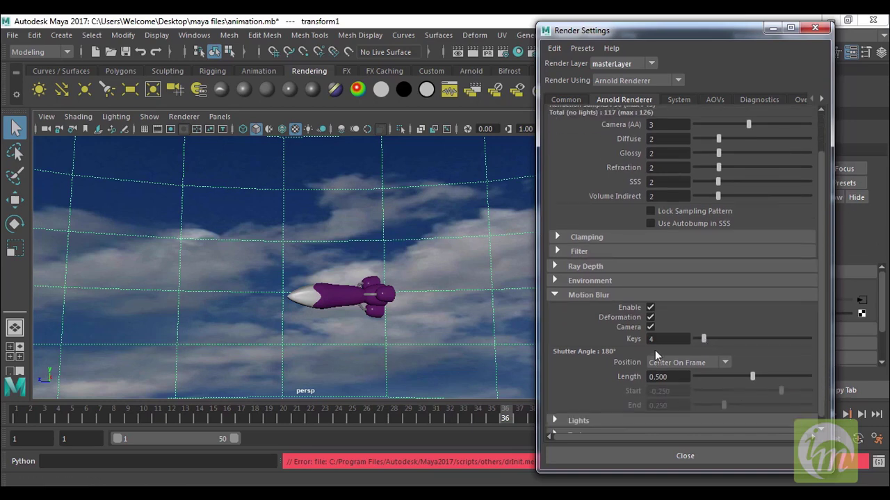
click(706, 362)
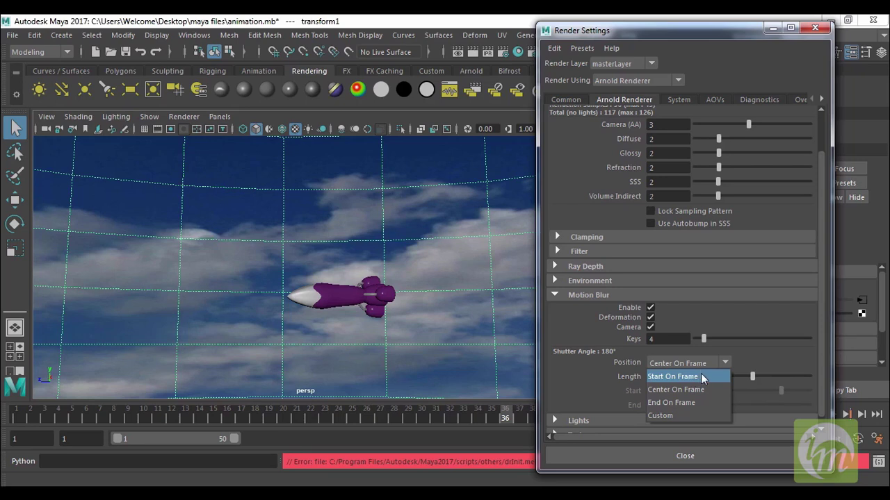
click(674, 389)
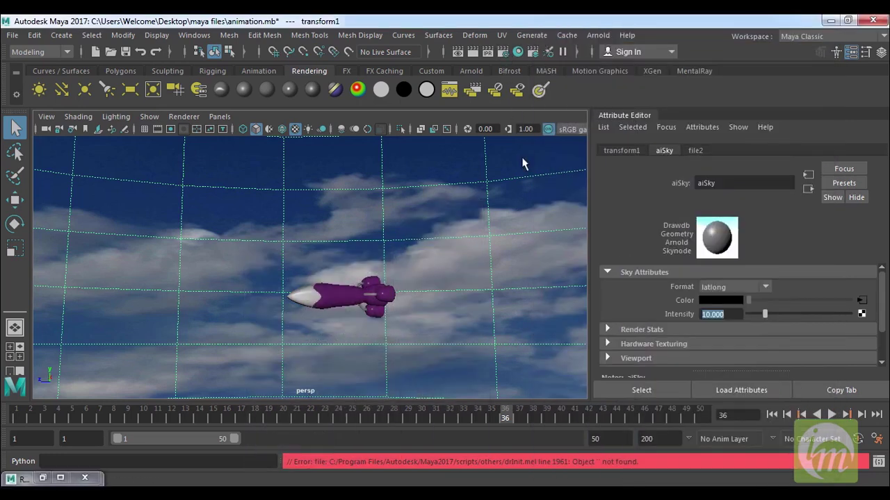
Step: Set the render image size preset to 640x480, render the current frame to check it, and close the render
click(507, 53)
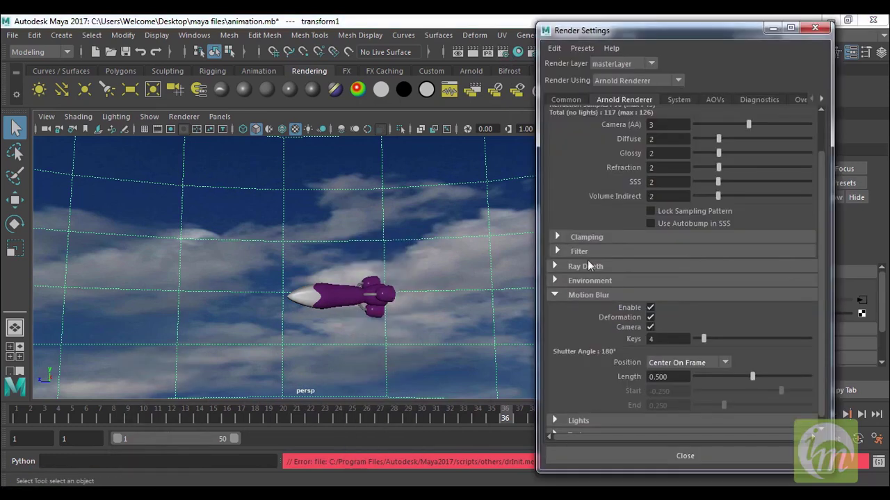
click(561, 99)
drag(822, 236, 736, 323)
click(705, 348)
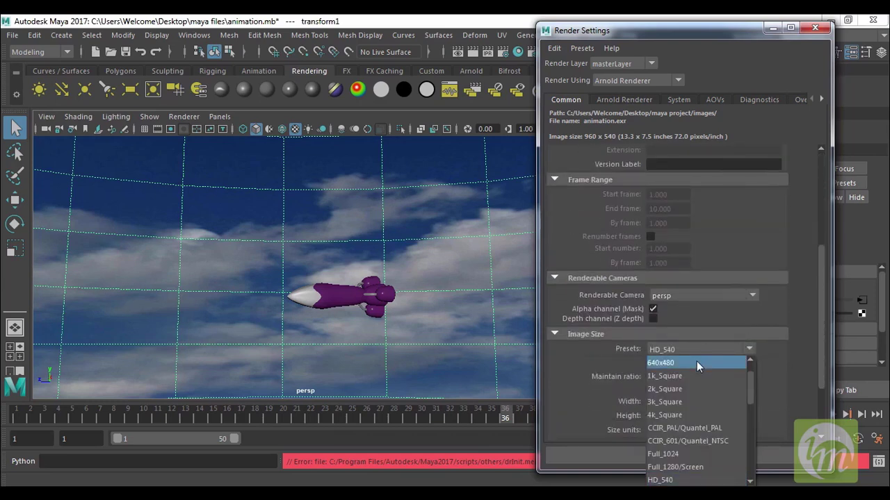
click(697, 362)
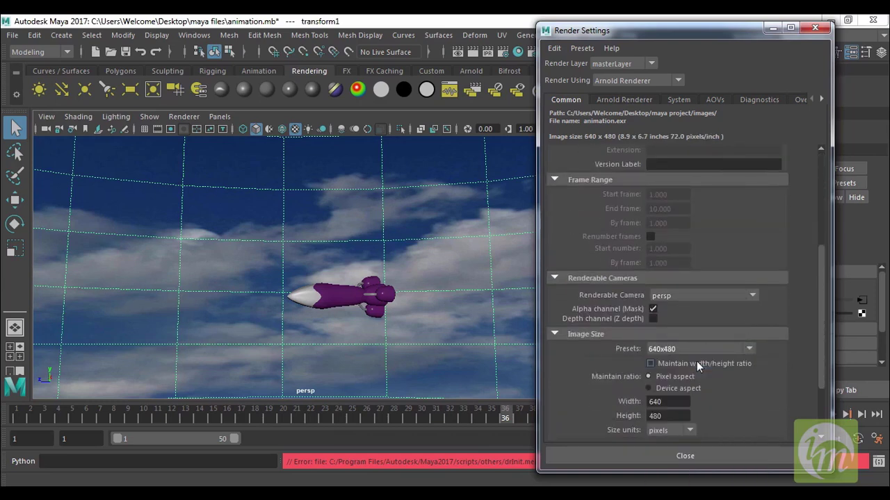
click(815, 29)
click(473, 52)
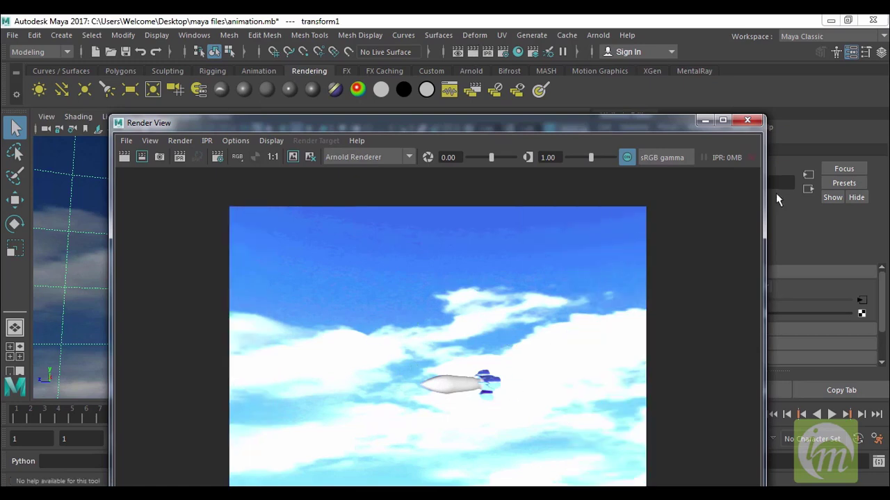
click(747, 120)
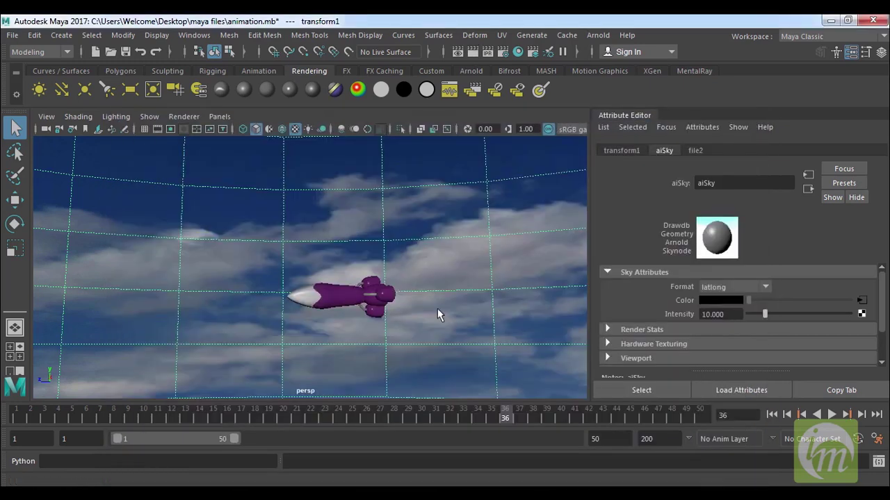
Step: Set the aiSky Intensity to 2, render the frame again to check the sky, and close the render
click(712, 314)
text(2)
key(Return)
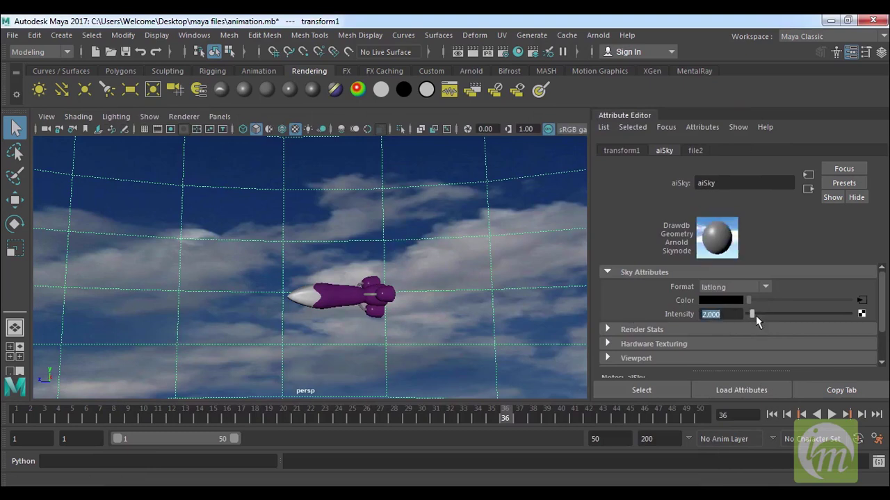
click(459, 52)
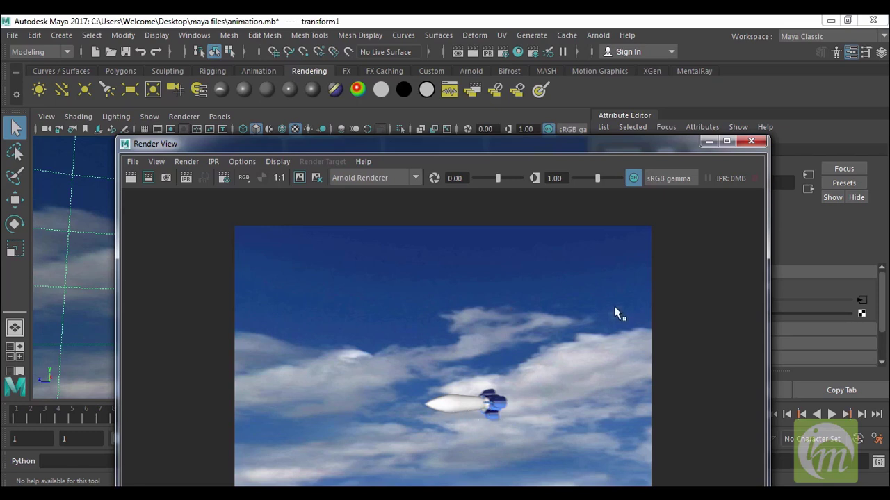
click(750, 143)
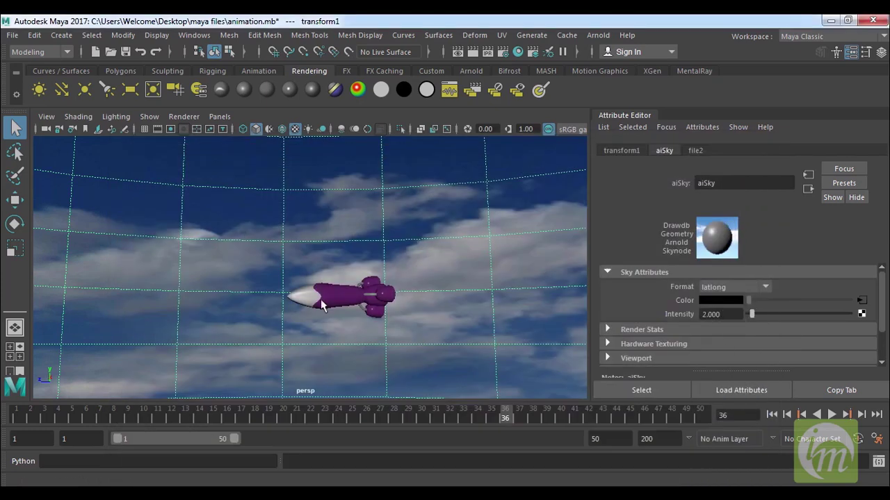
Step: Select the rocket, turn off motion blur in the Arnold render settings, and close them
click(321, 299)
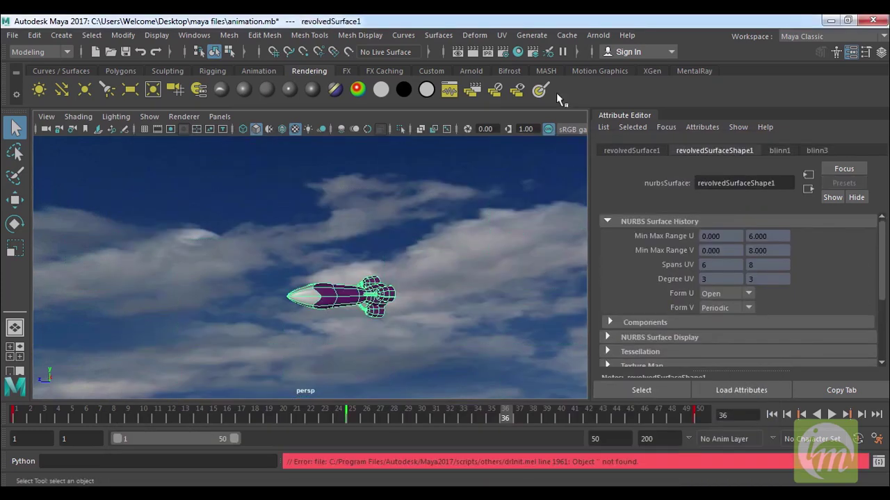
click(502, 56)
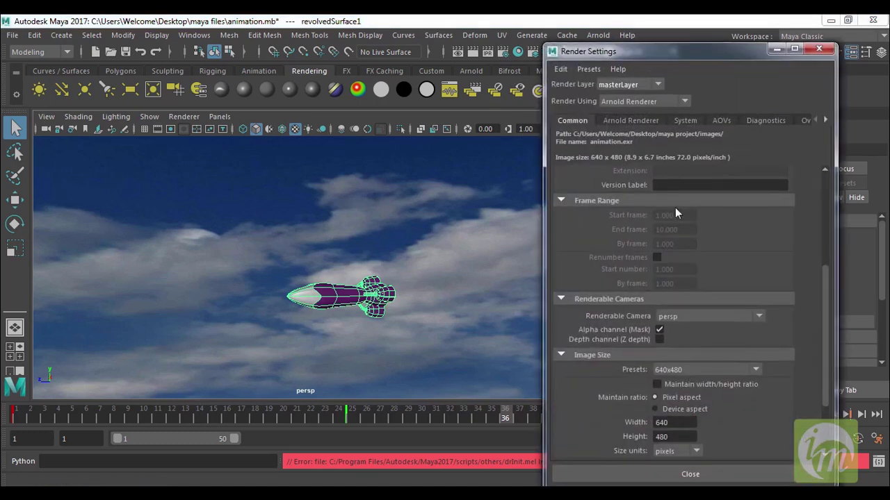
click(631, 120)
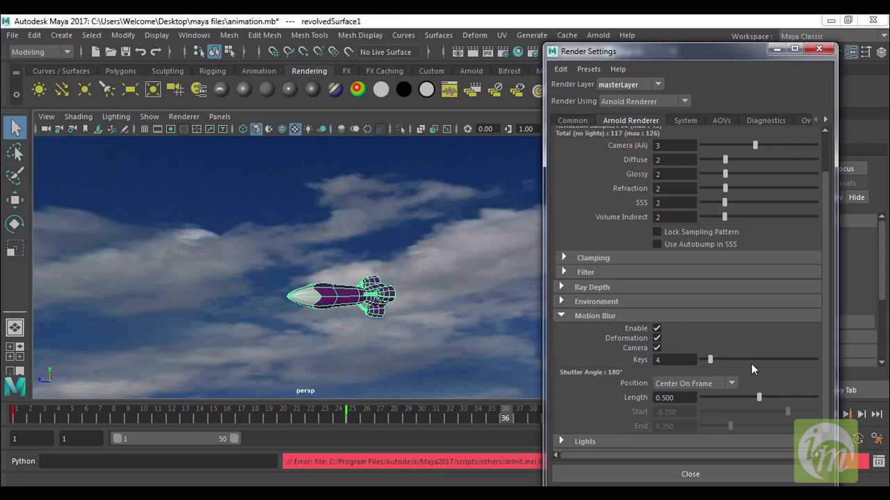
click(657, 329)
click(695, 474)
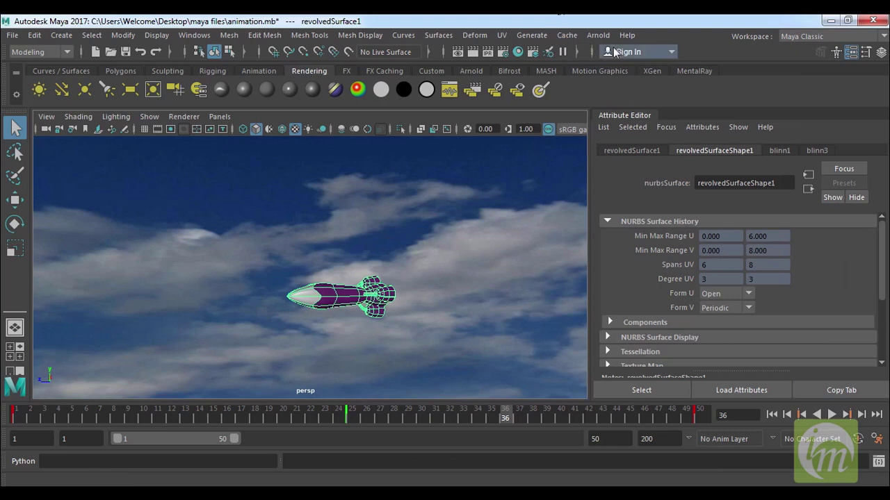
Step: Try Clamp Sample Values in the Arnold sampling settings with a Max Value of about 7.187, and switch clamping back off
click(502, 53)
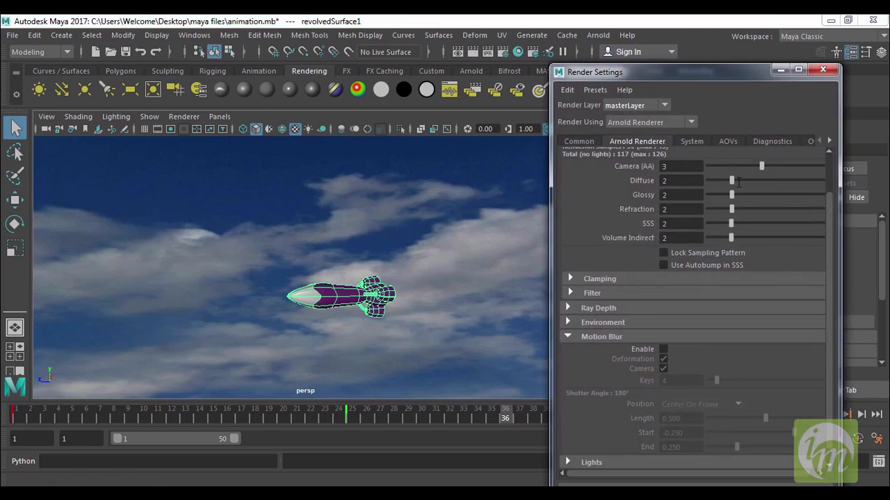
drag(830, 234, 829, 189)
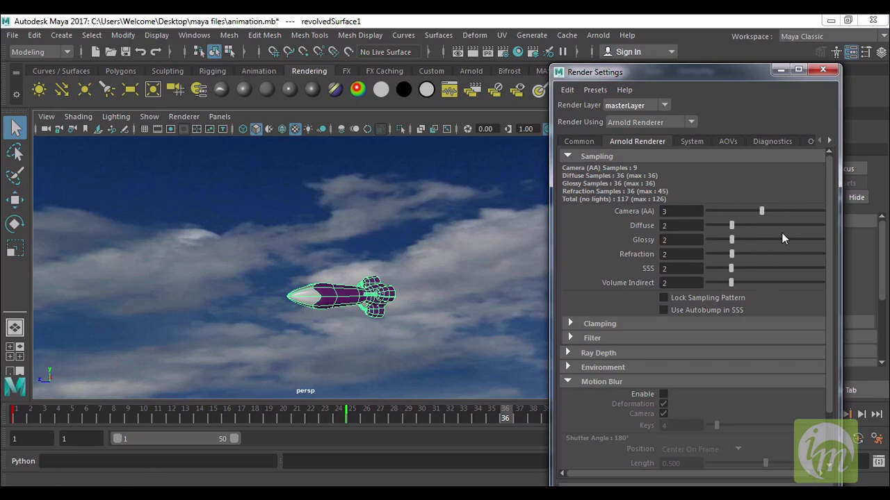
click(606, 324)
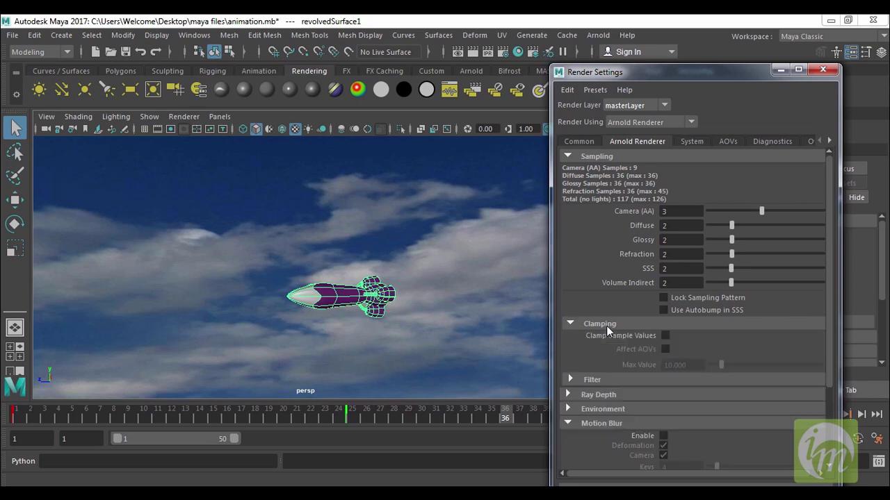
click(665, 336)
click(666, 336)
click(665, 336)
mouse_move(730, 364)
mouse_down()
mouse_move(737, 367)
mouse_move(719, 370)
mouse_up()
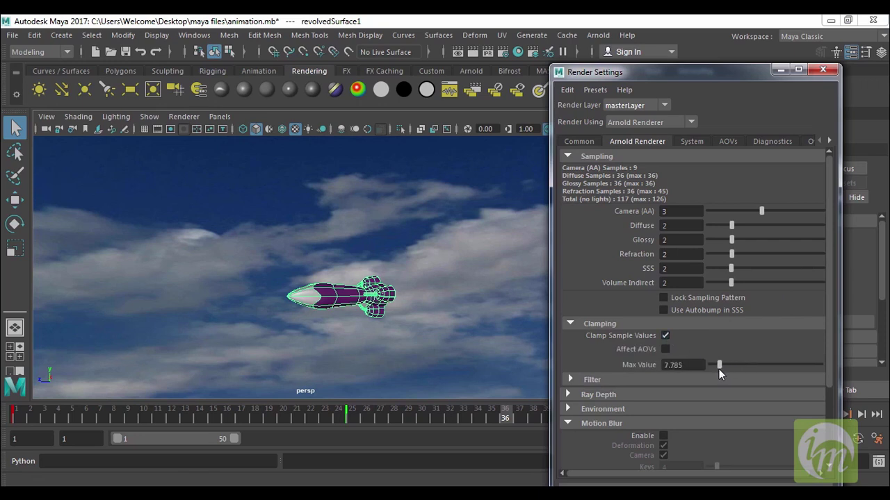
click(666, 336)
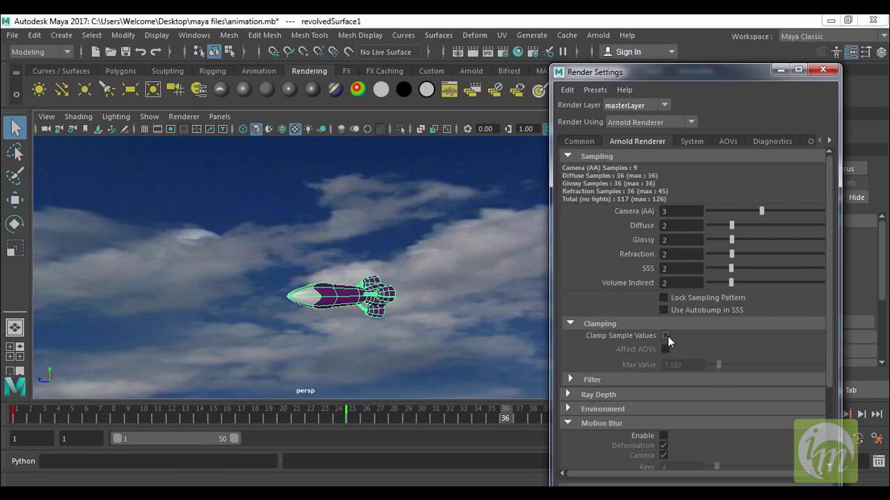
click(570, 324)
Step: Examine the Ray Depth options in the Arnold render settings and collapse them again
click(595, 354)
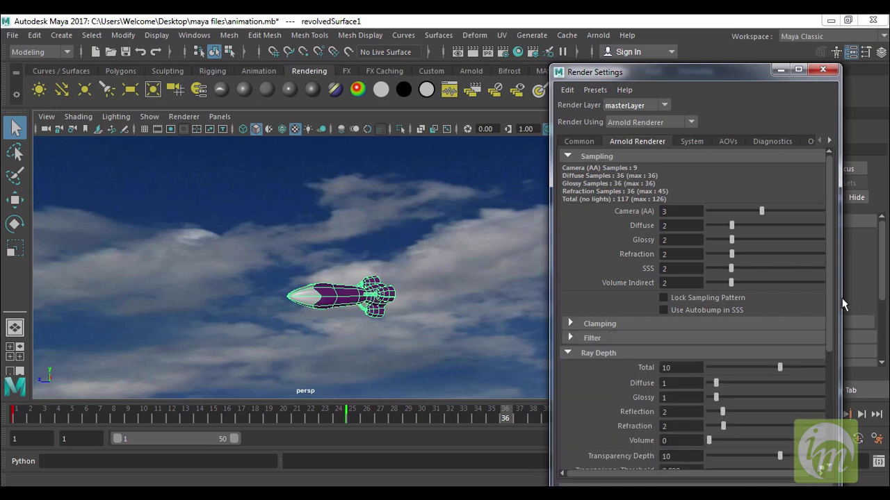
drag(830, 289, 825, 333)
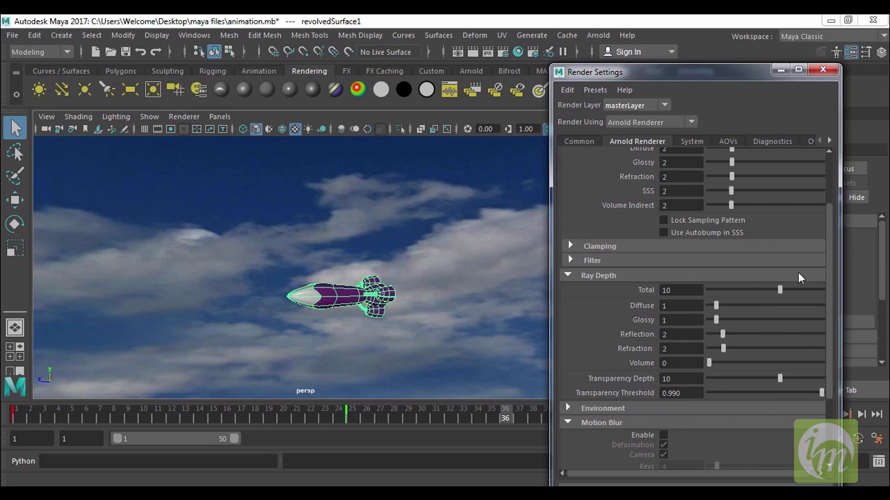
click(568, 275)
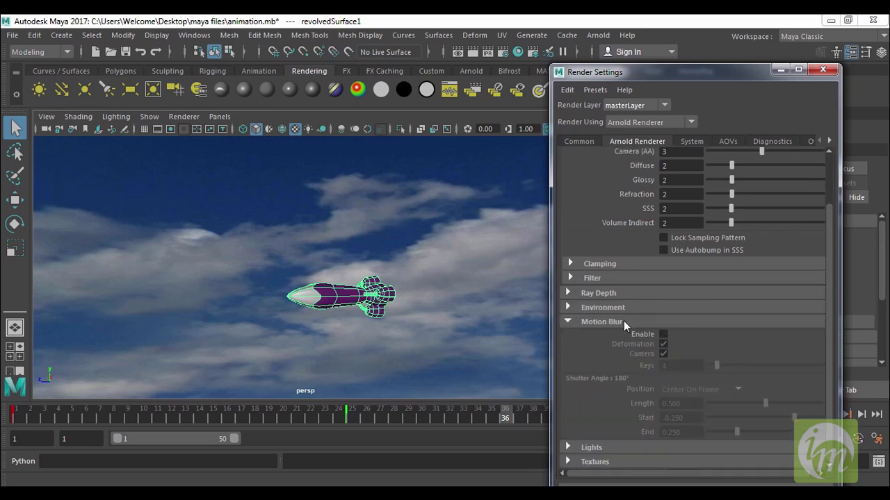
Step: Collapse the Arnold Motion Blur options, look over the System render settings, and close the render settings
click(567, 322)
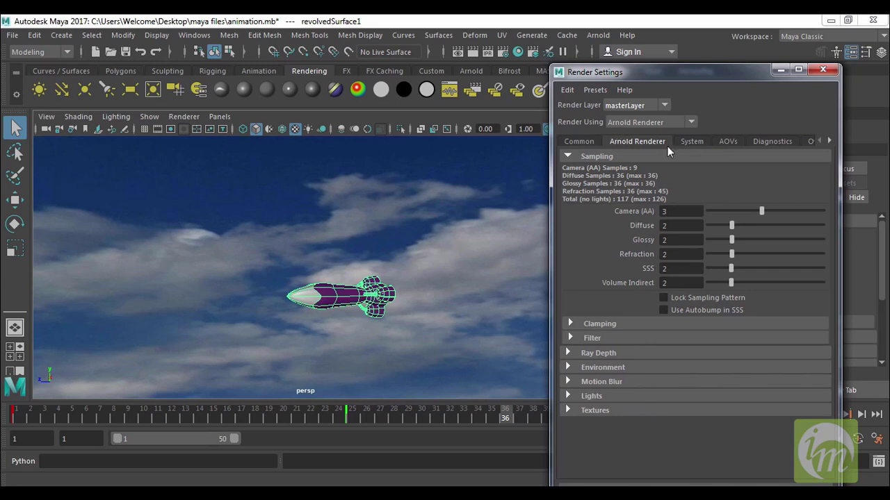
click(696, 142)
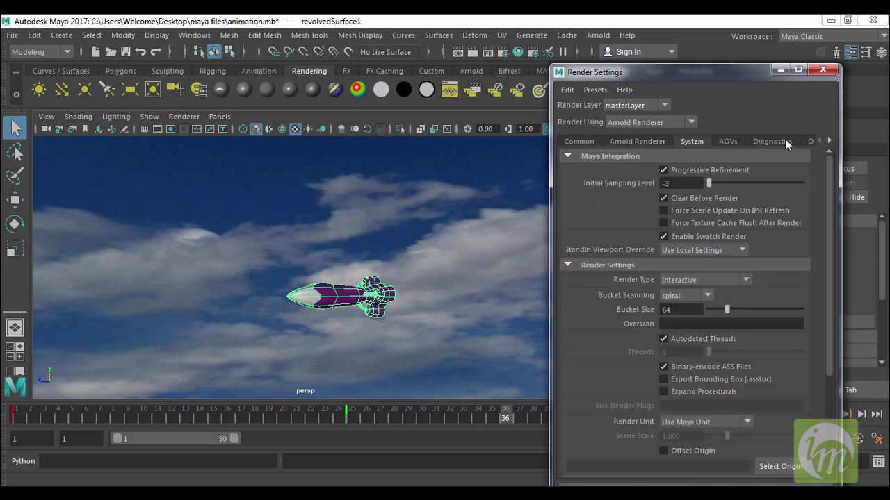
click(823, 70)
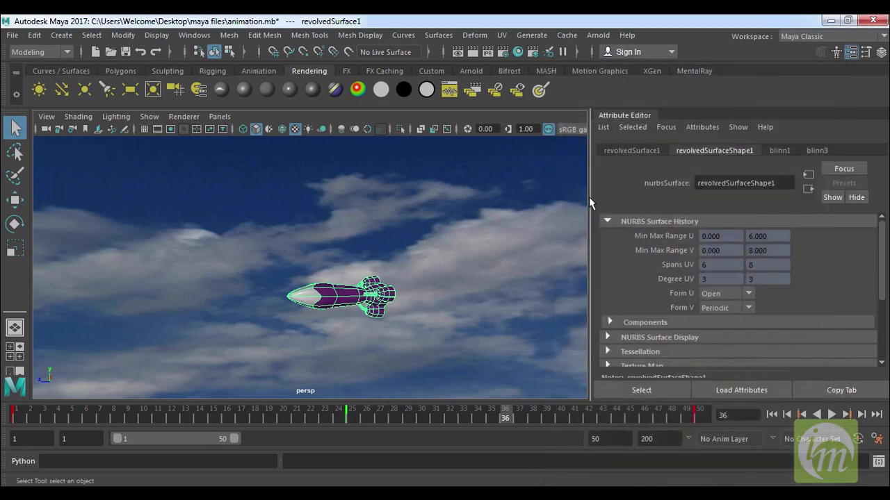
Step: Return the animation to frame 1 and switch to the Rendering menu set
drag(502, 418, 11, 399)
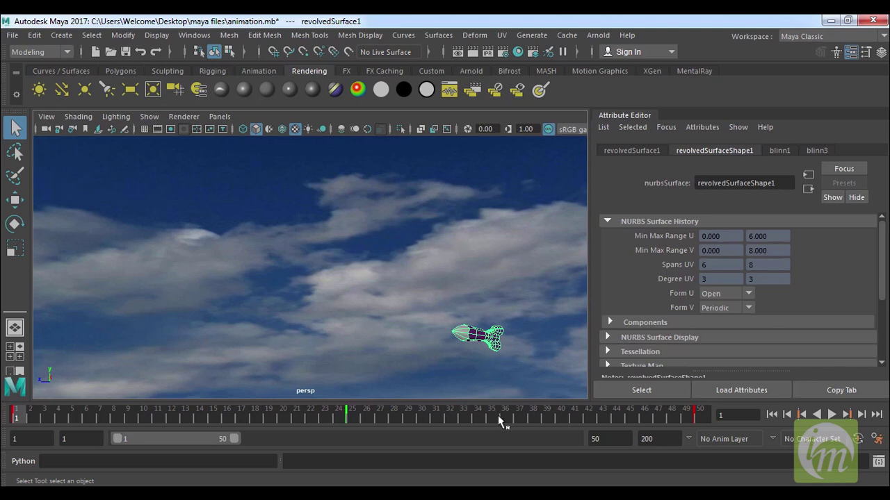
click(39, 52)
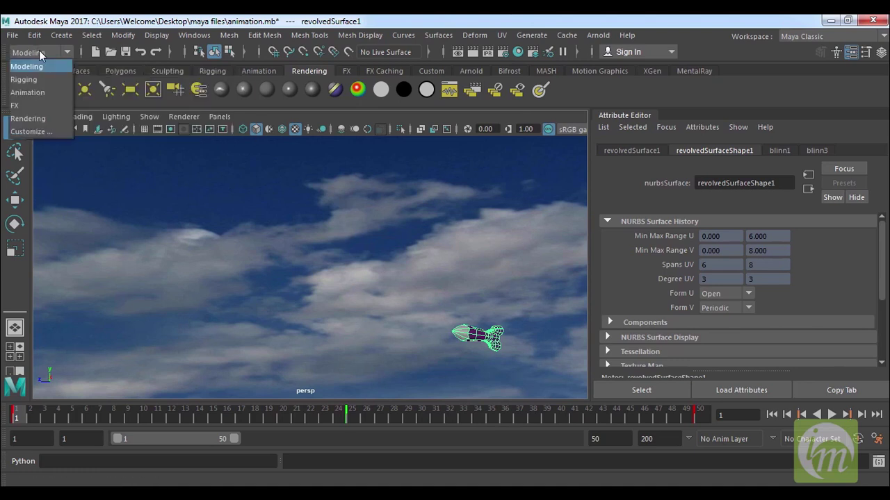
click(43, 115)
Step: Examine the Batch Render options, toggle Use all available processors off and back on, and close them without rendering
click(338, 36)
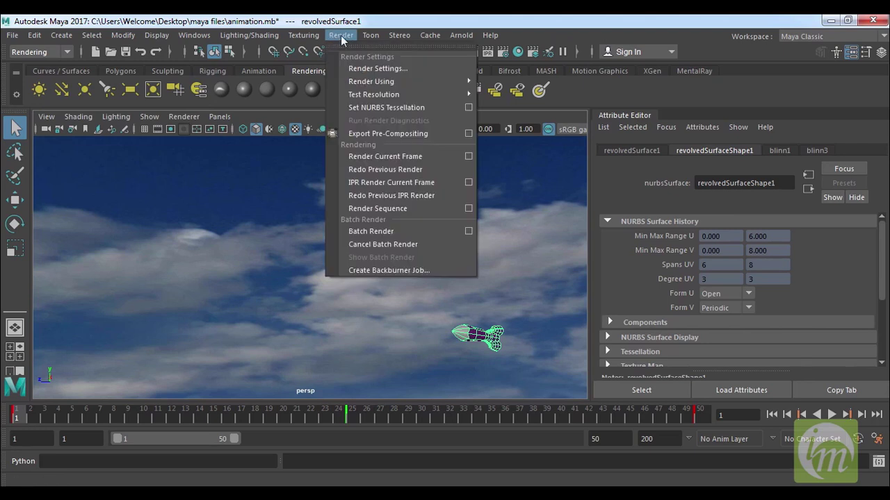
click(467, 231)
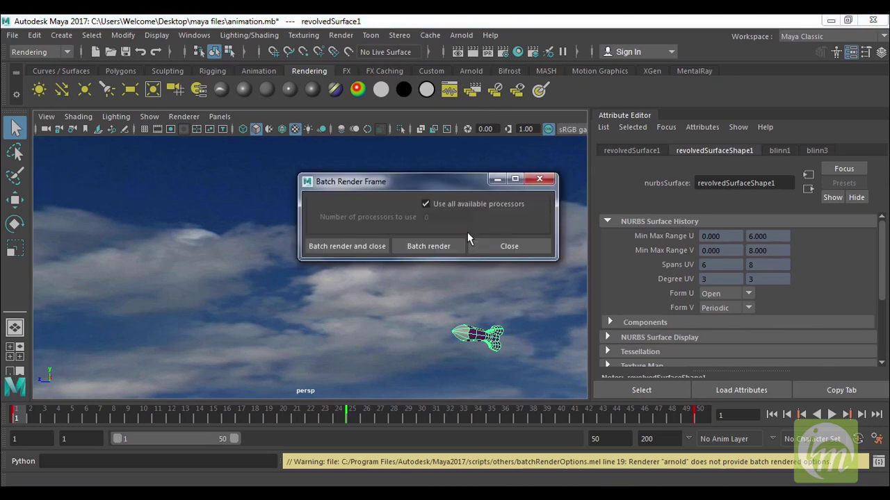
drag(439, 190, 467, 170)
drag(584, 239, 586, 251)
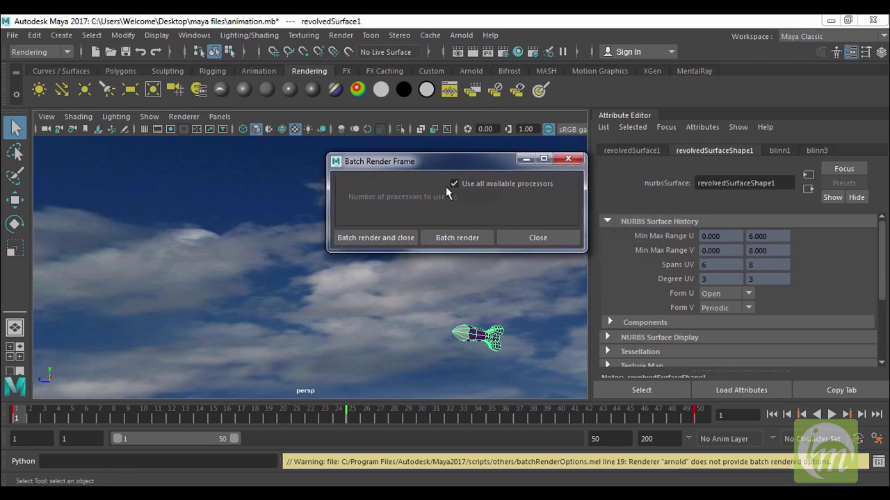
click(453, 184)
click(455, 185)
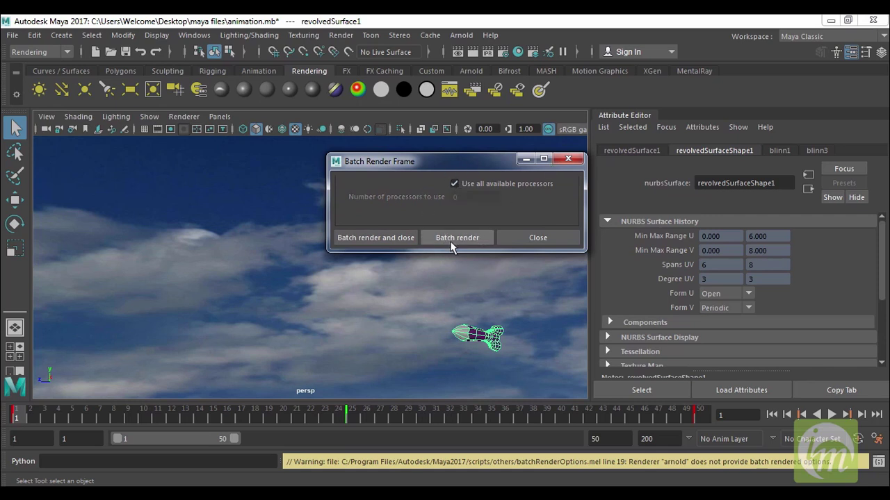
click(538, 237)
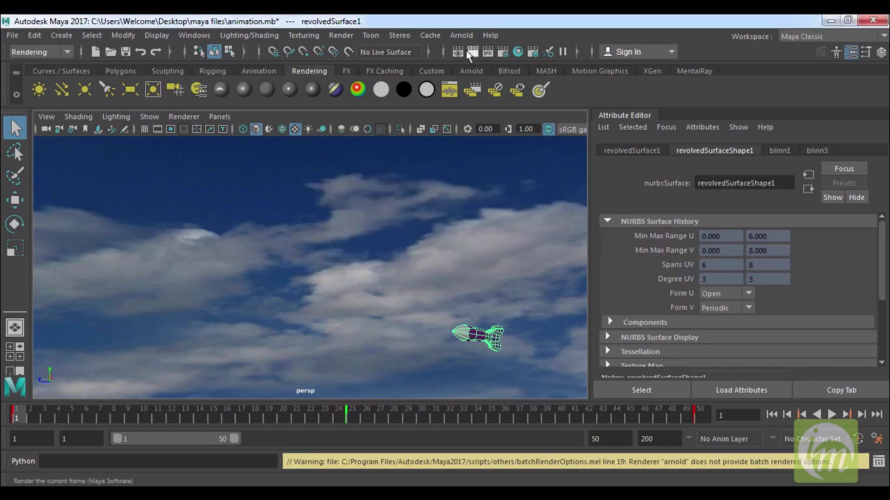
Step: Open the render settings for Maya Software and set the file name prefix to rocket
click(504, 52)
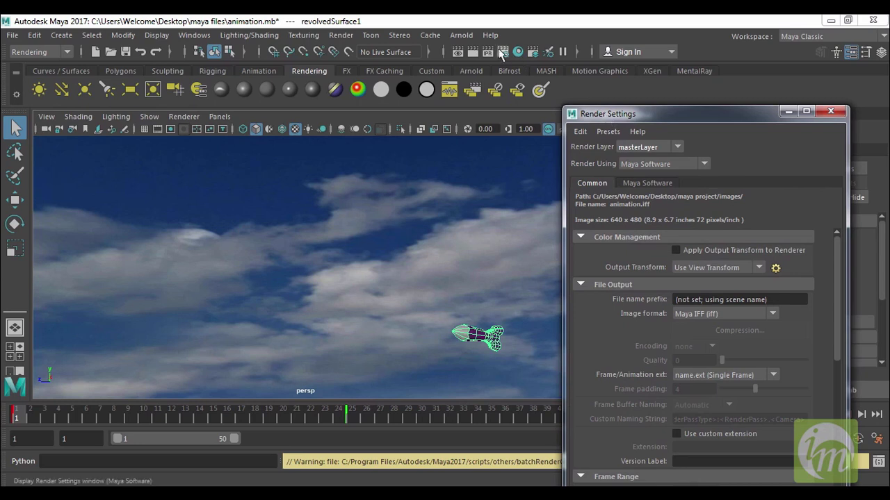
drag(623, 116, 485, 31)
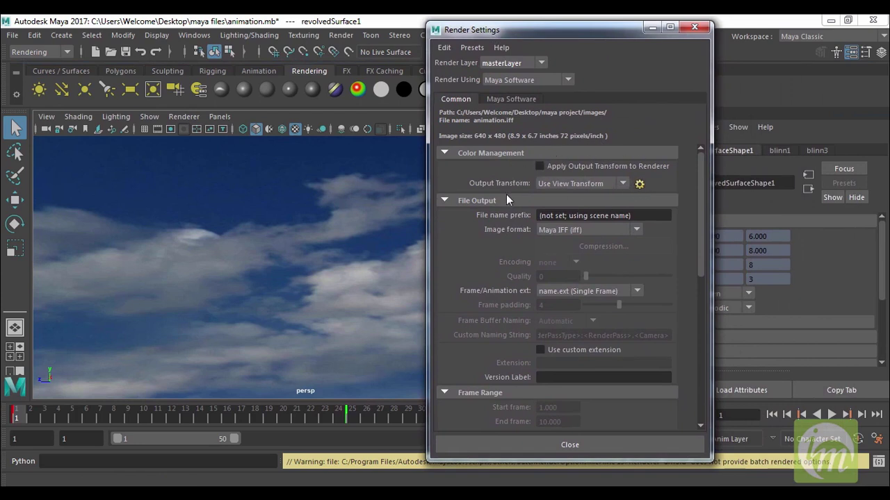
drag(631, 216, 539, 216)
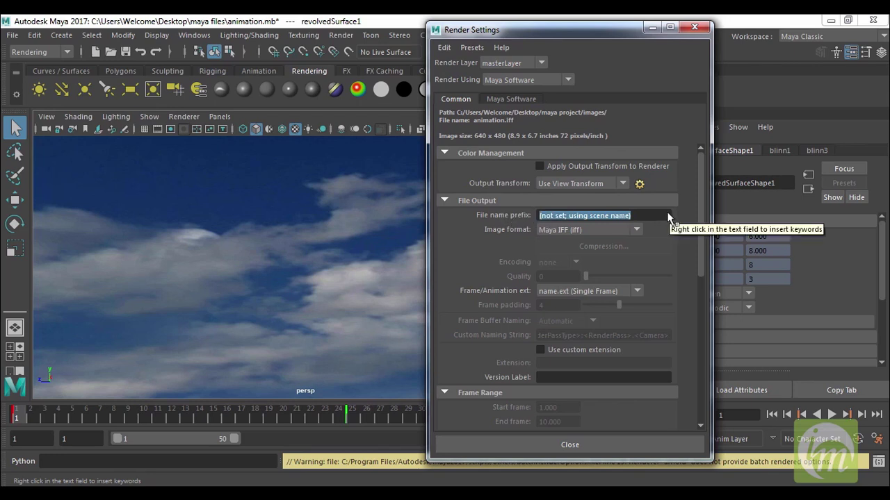
text(rocket)
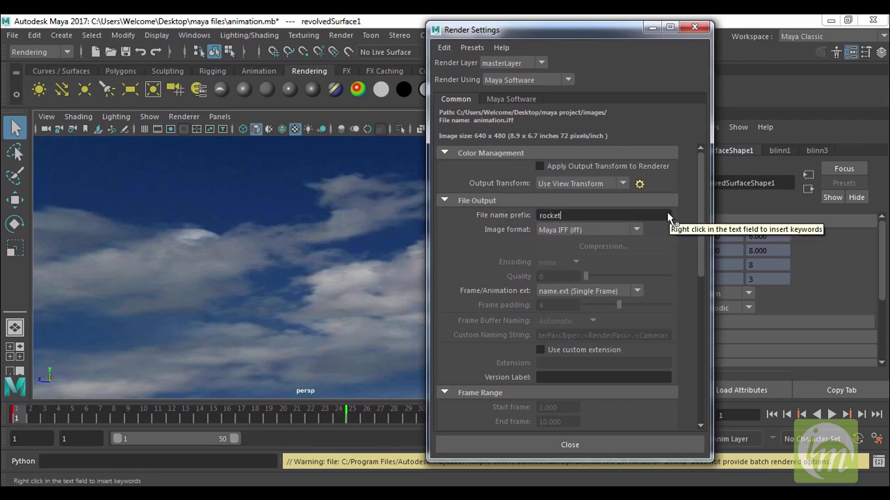
Step: Set the render output's image format to Targa (tga)
click(569, 229)
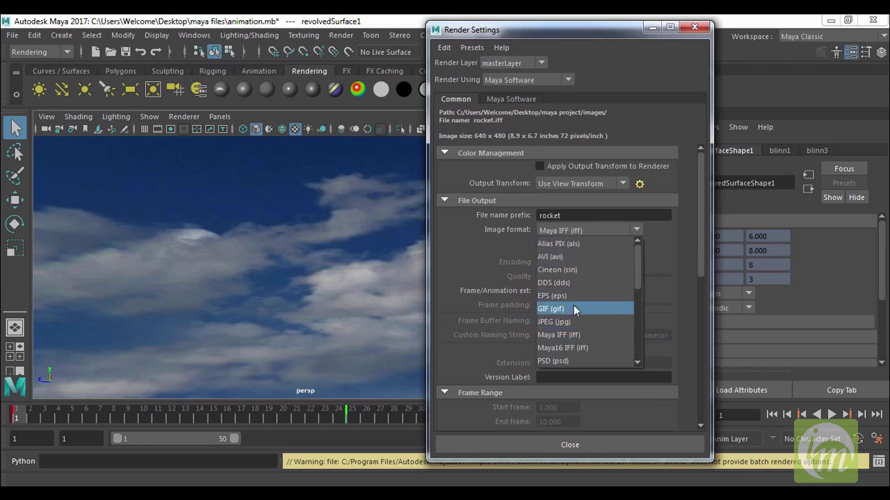
drag(635, 271, 637, 314)
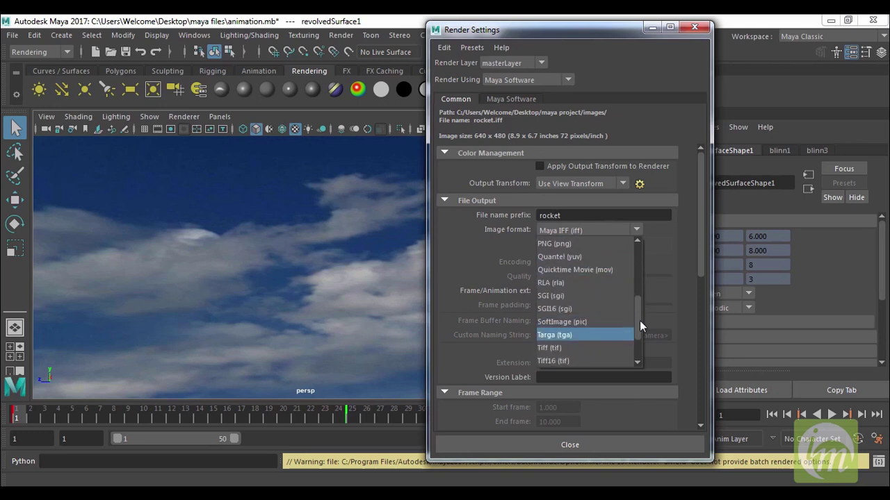
scroll(639, 320, down, 2)
drag(639, 329, 638, 311)
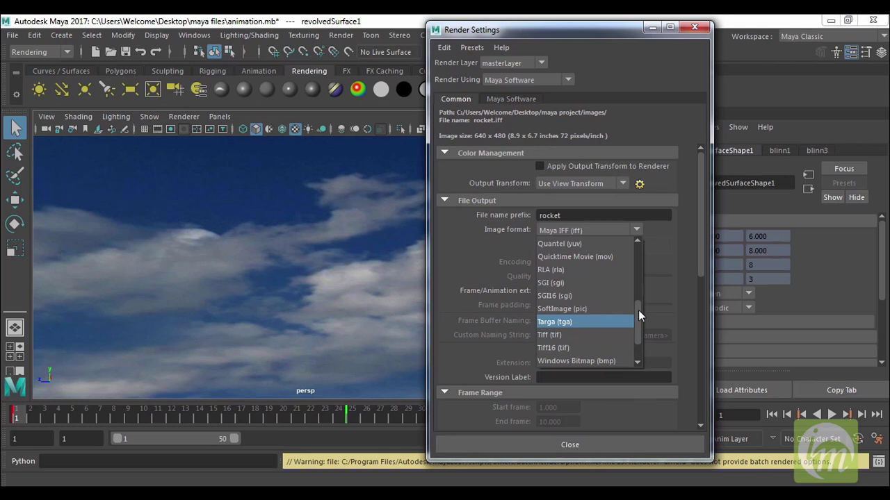
click(587, 322)
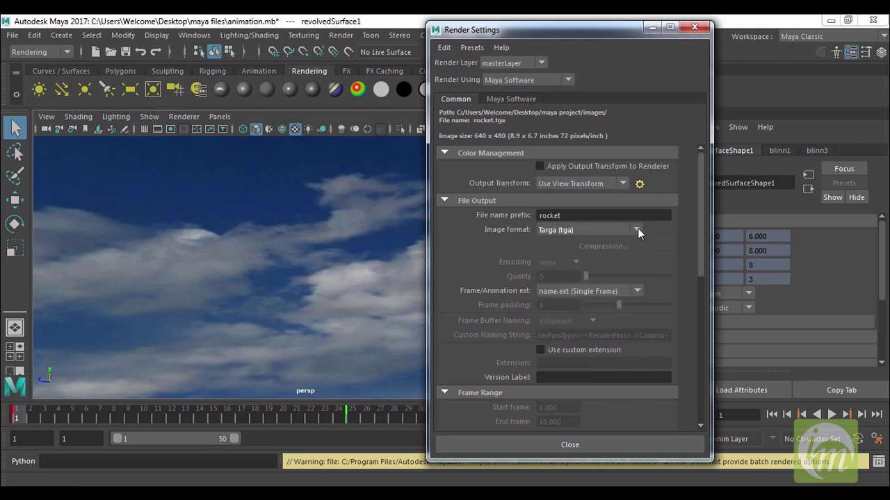
Step: Try the Quicktime Movie (mov) image format with a Quality of 5, check its frame extension choices, and return to Targa (tga)
click(637, 230)
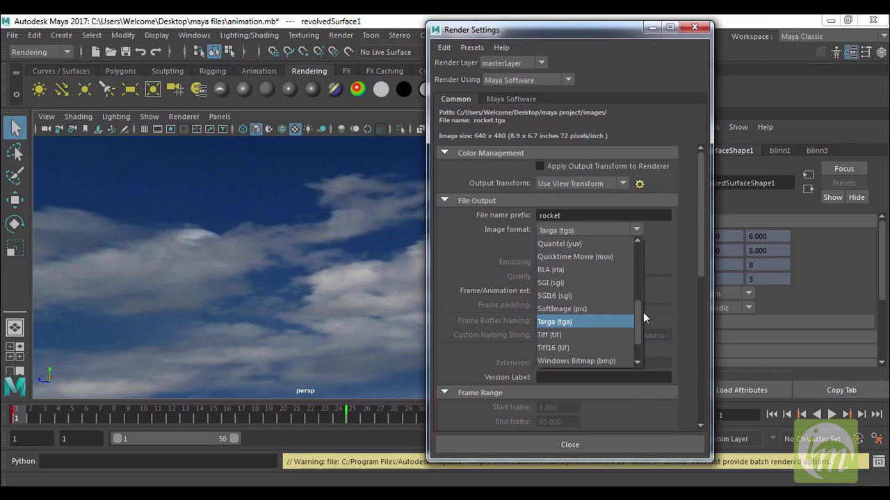
mouse_move(639, 318)
mouse_down()
mouse_move(637, 269)
mouse_move(638, 306)
mouse_up()
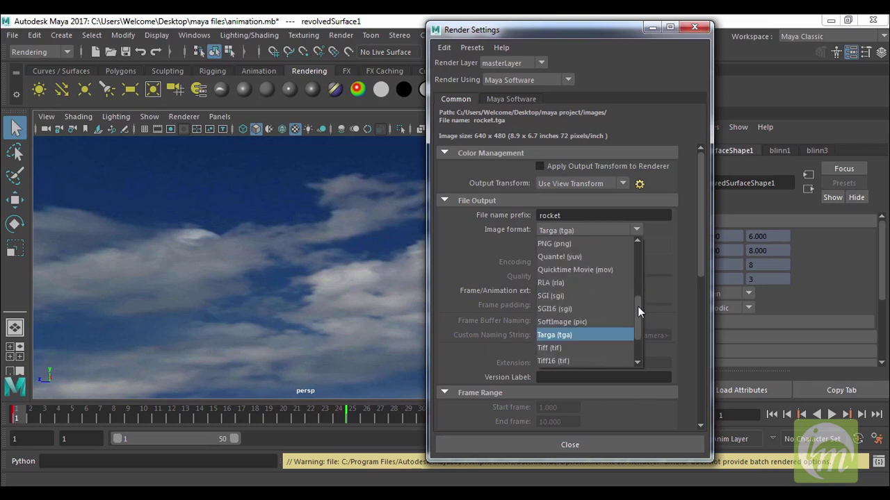
click(609, 271)
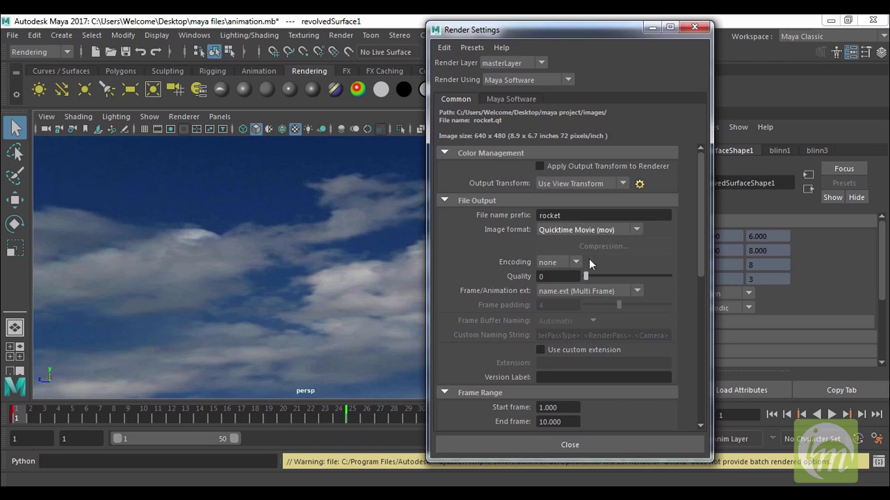
click(580, 262)
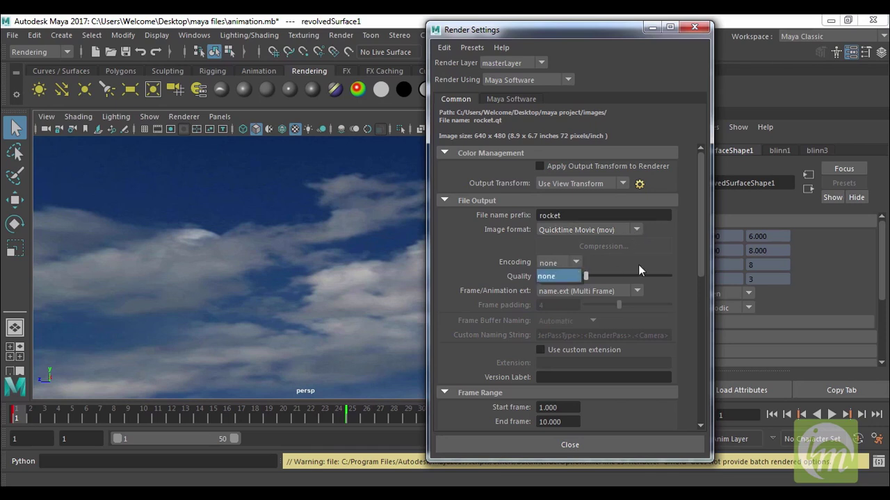
click(589, 277)
mouse_move(588, 275)
mouse_down()
mouse_move(612, 282)
mouse_move(590, 284)
mouse_up()
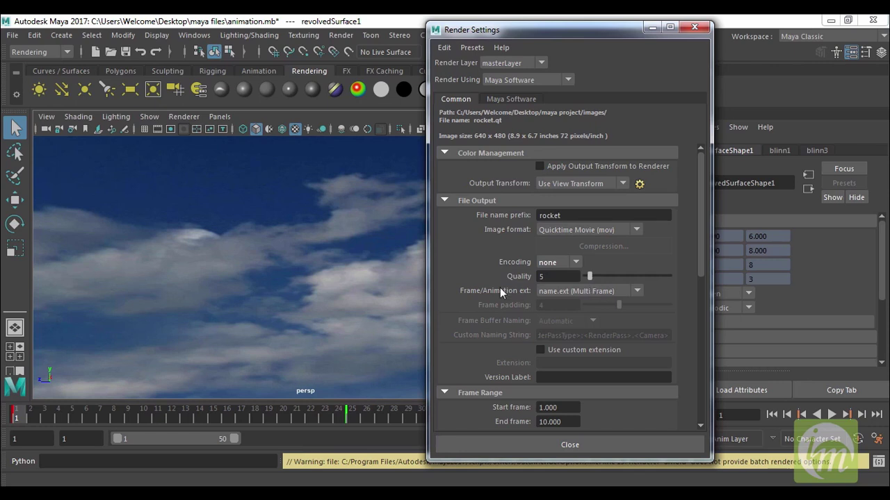
click(583, 291)
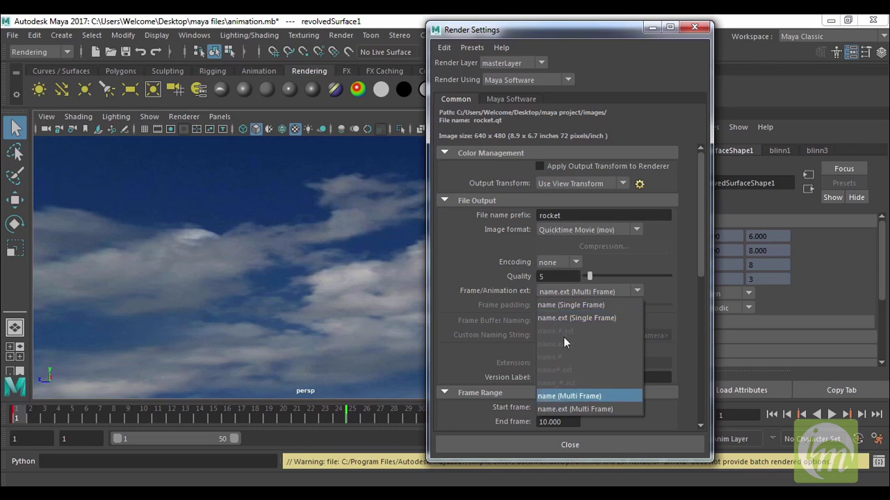
click(579, 230)
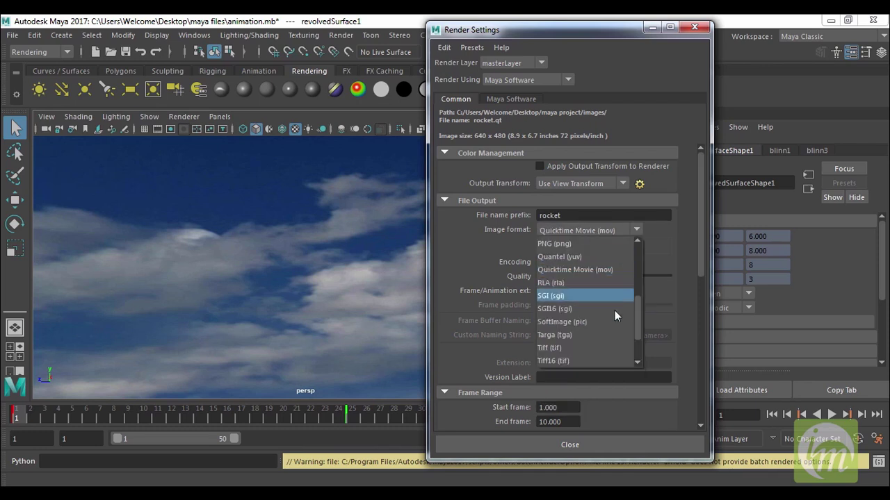
click(594, 338)
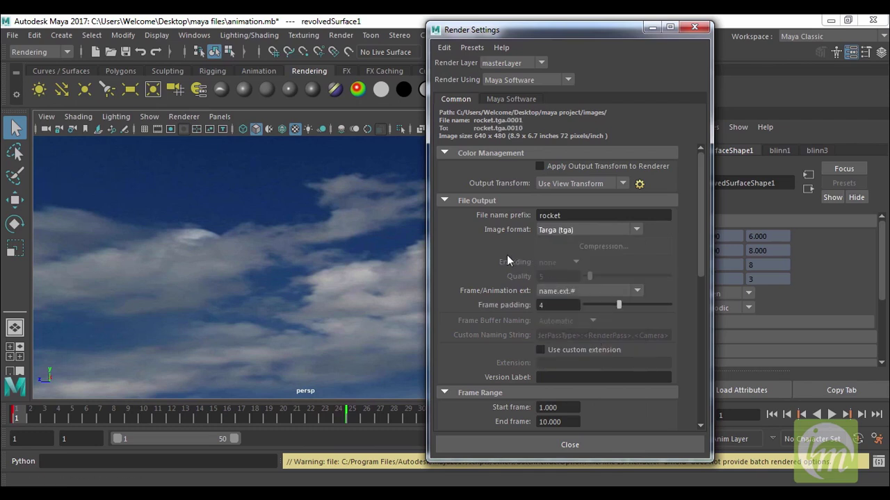
Step: Set Frame/Animation ext to name.#.ext and the frame padding to 3
click(591, 292)
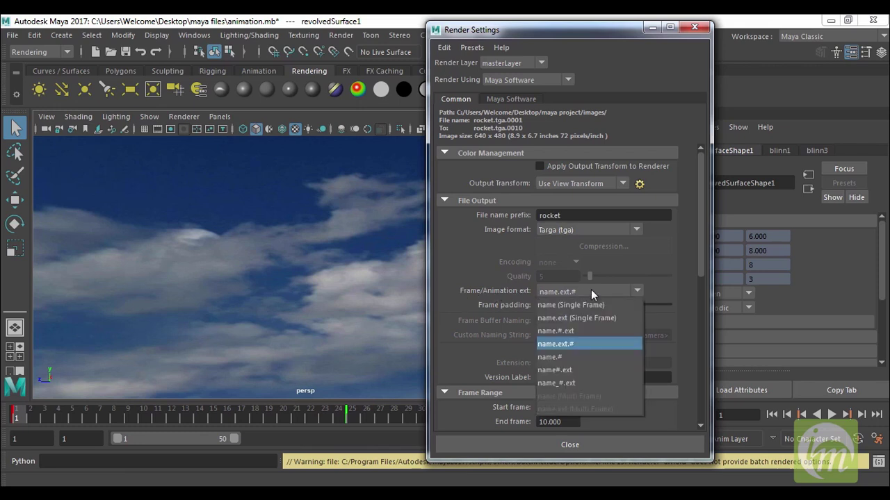
click(575, 331)
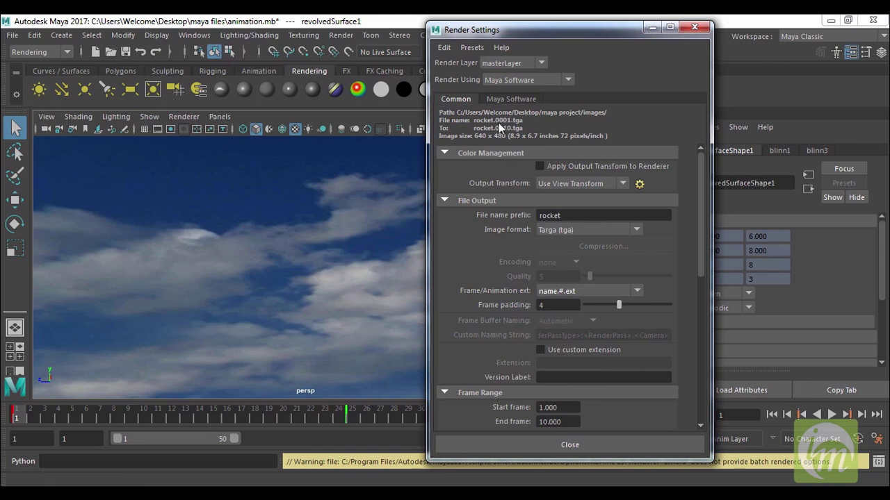
mouse_move(619, 305)
mouse_down()
mouse_move(649, 306)
mouse_move(593, 308)
mouse_move(608, 316)
mouse_up()
Step: Set the end frame of the render's frame range to 50
drag(700, 260, 700, 328)
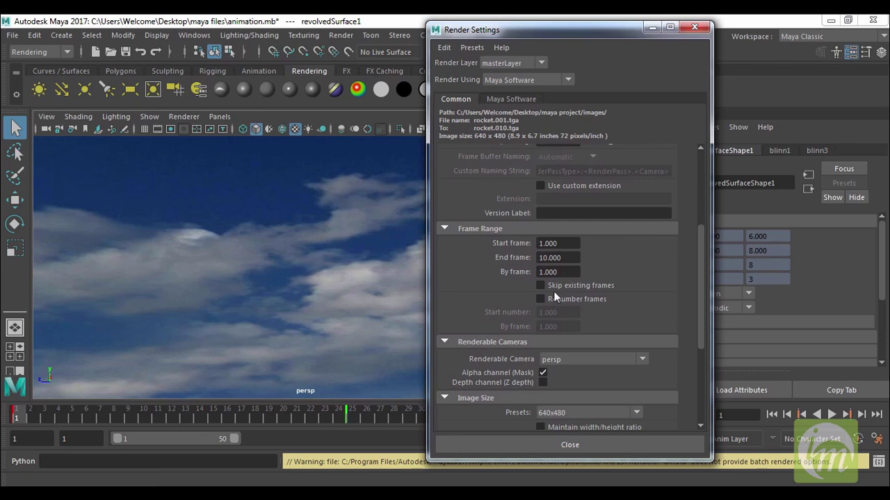
drag(585, 31, 548, 25)
drag(521, 251, 401, 254)
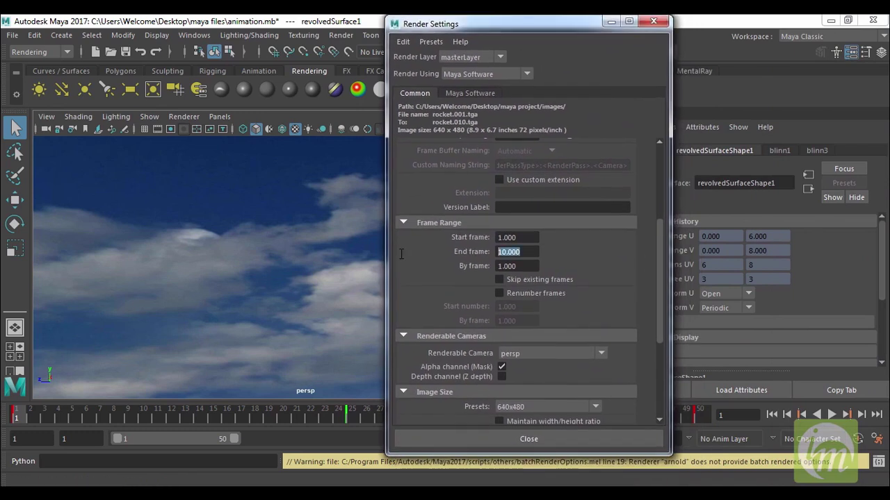
text(50)
key(Return)
key(Tab)
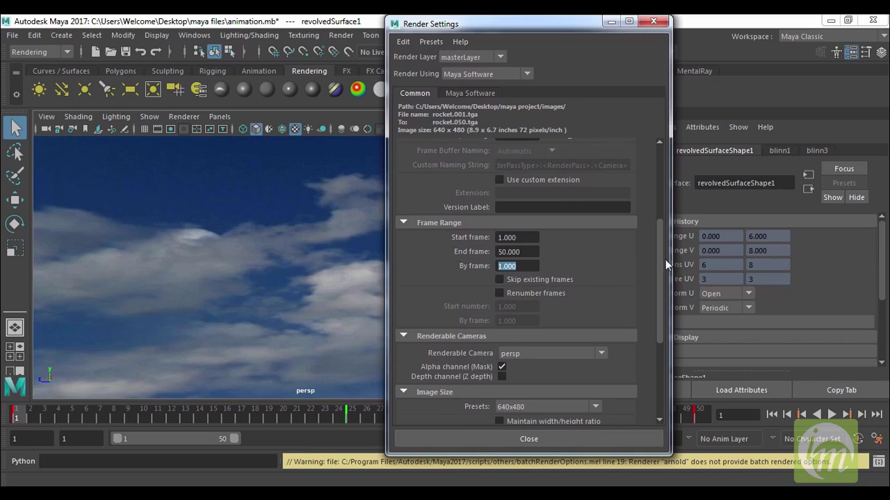
Step: Examine the Renderable Camera choices and keep persp as the render camera
drag(660, 256, 659, 293)
scroll(614, 286, down, 3)
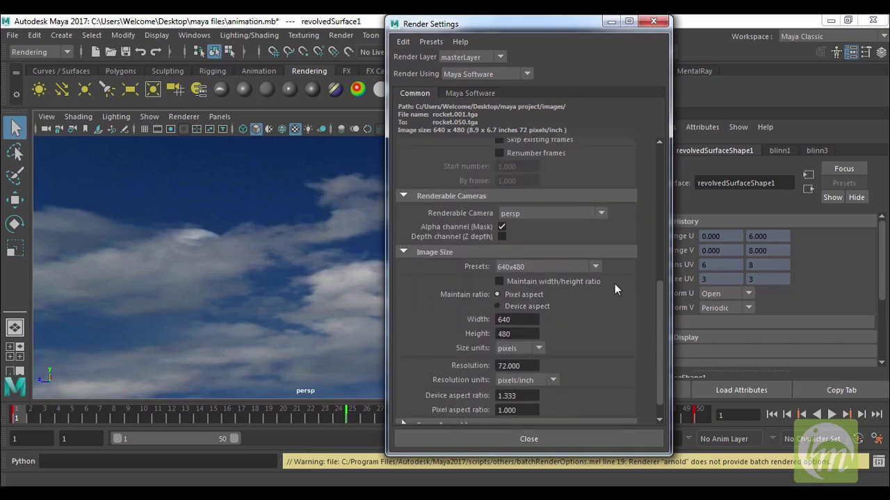
click(572, 213)
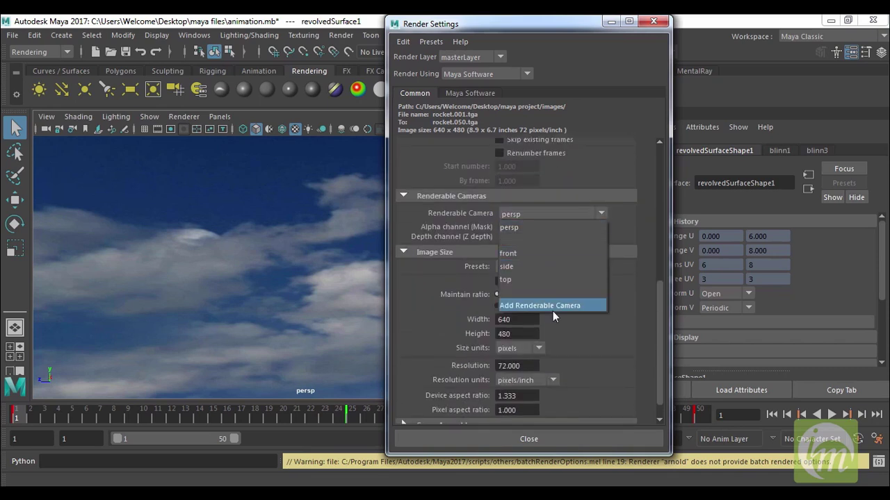
click(626, 221)
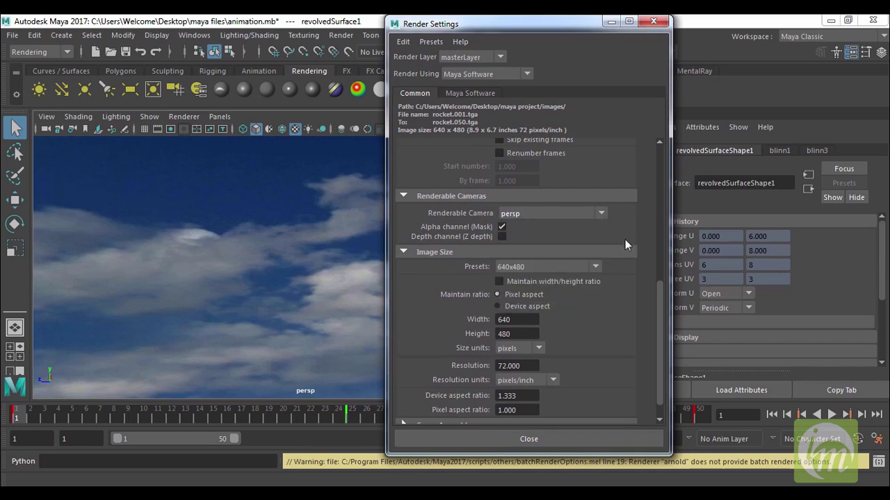
Step: Keep the 640x480 image size preset after checking the other presets, and set the resolution to 150 pixels/inch
click(542, 267)
drag(597, 299, 595, 320)
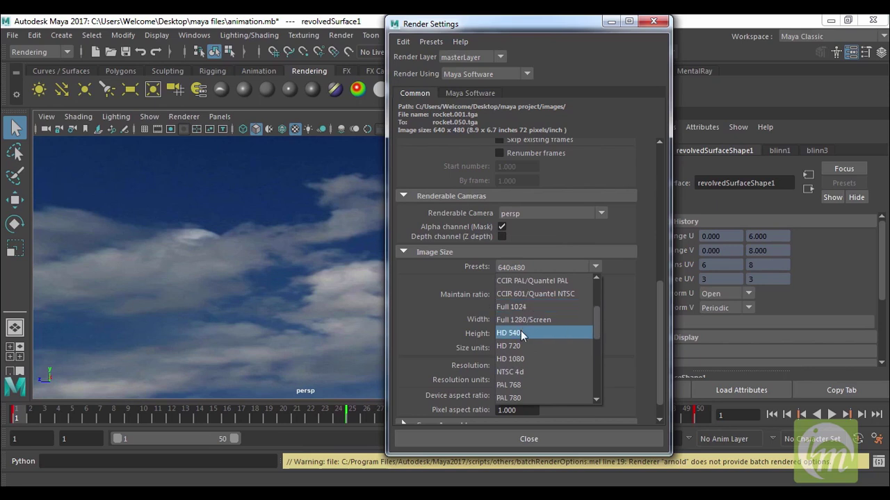
drag(597, 325, 598, 302)
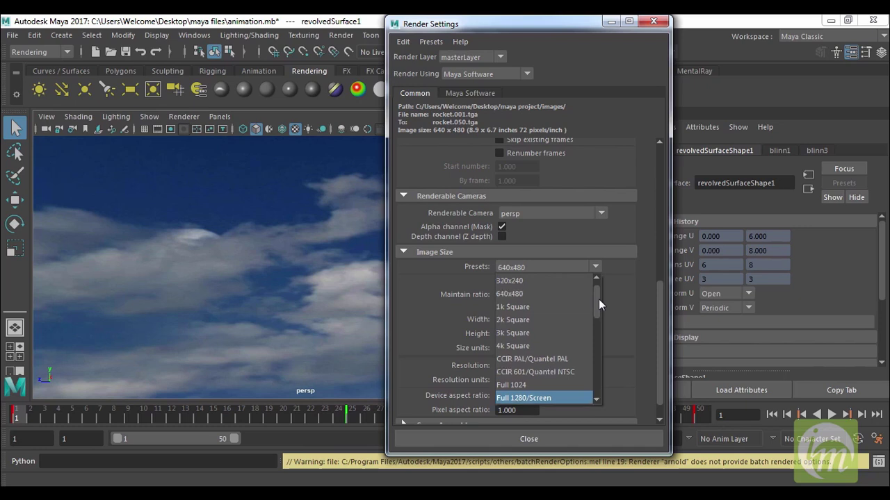
click(506, 294)
double_click(511, 366)
text(150)
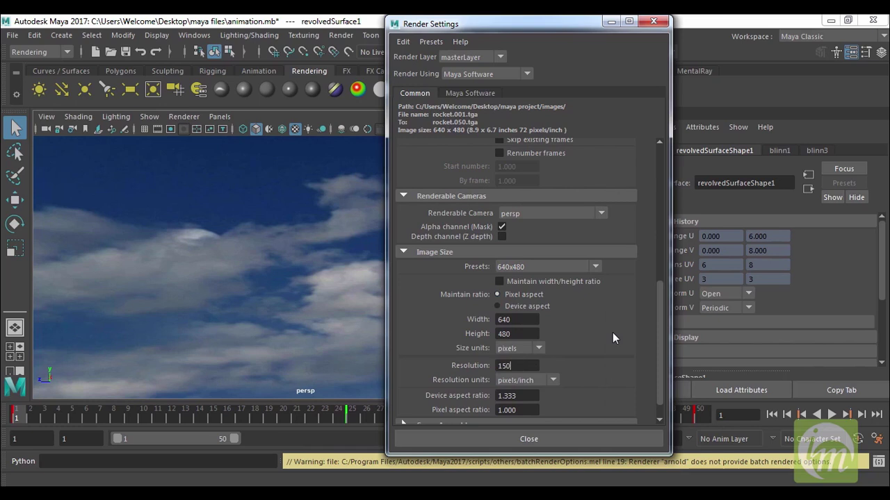
key(Return)
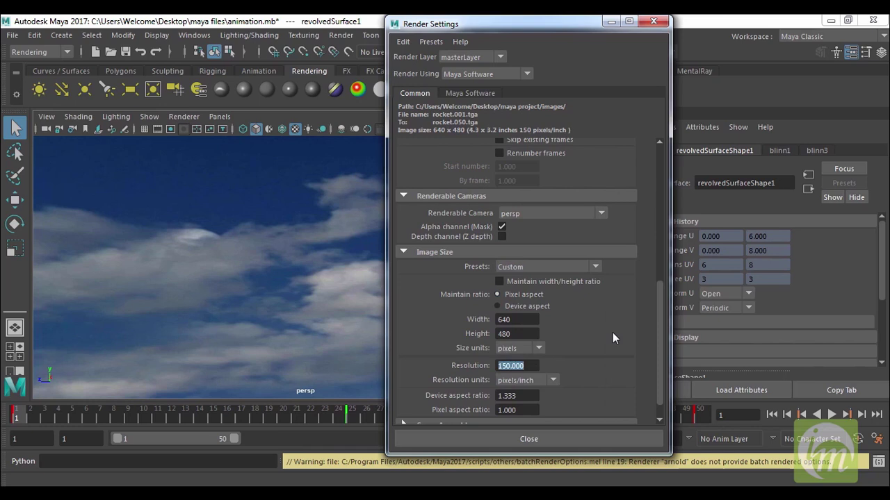
Step: Set the Maya Software anti-aliasing quality to Production quality, recheck the common output settings, and close the render settings
click(473, 93)
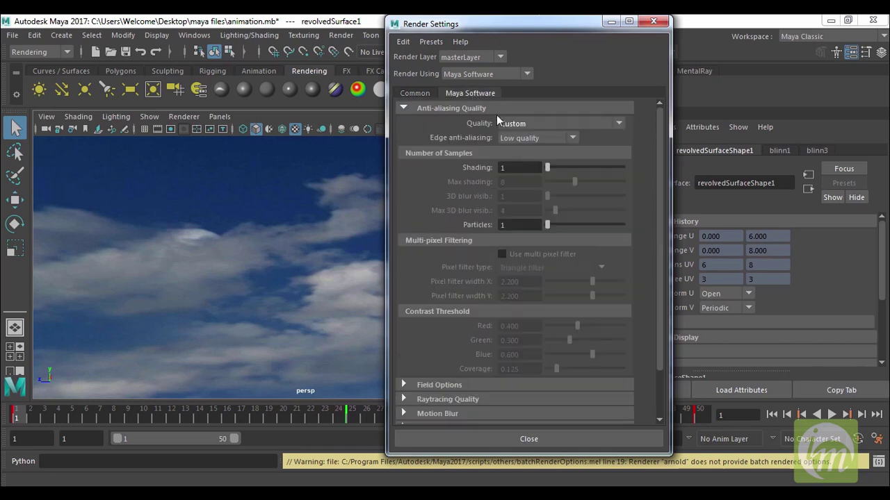
click(538, 123)
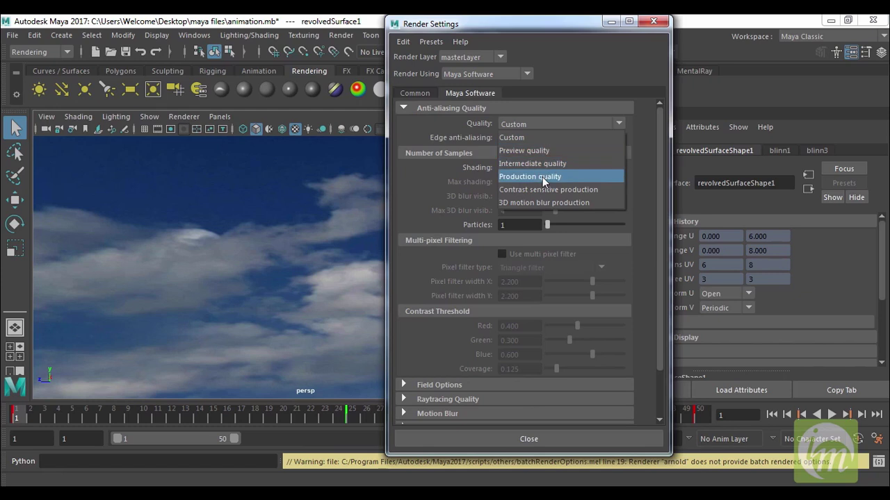
click(550, 174)
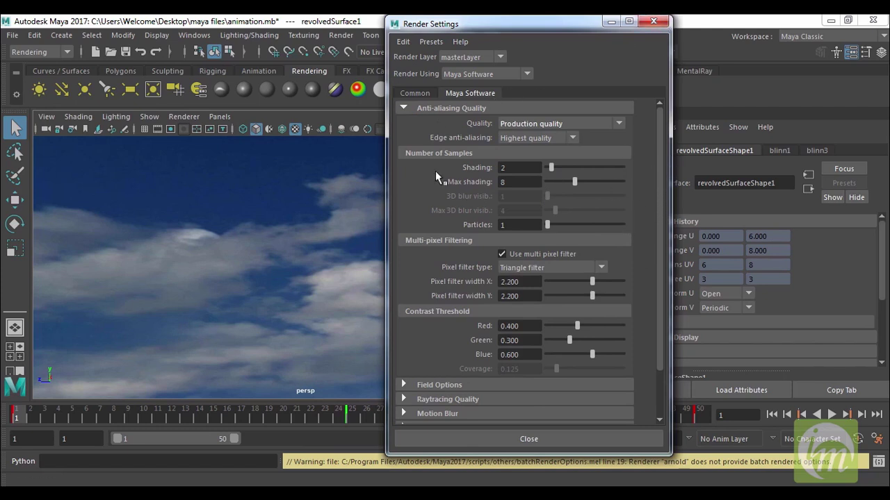
click(417, 96)
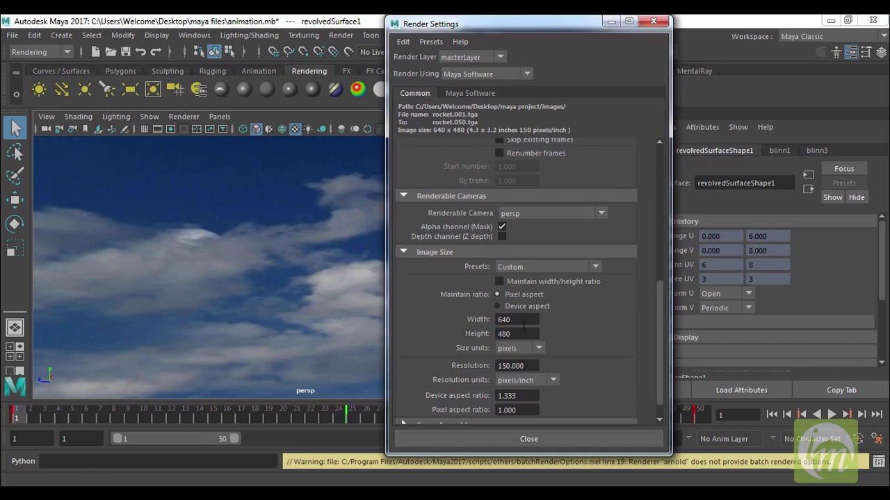
drag(657, 309, 661, 215)
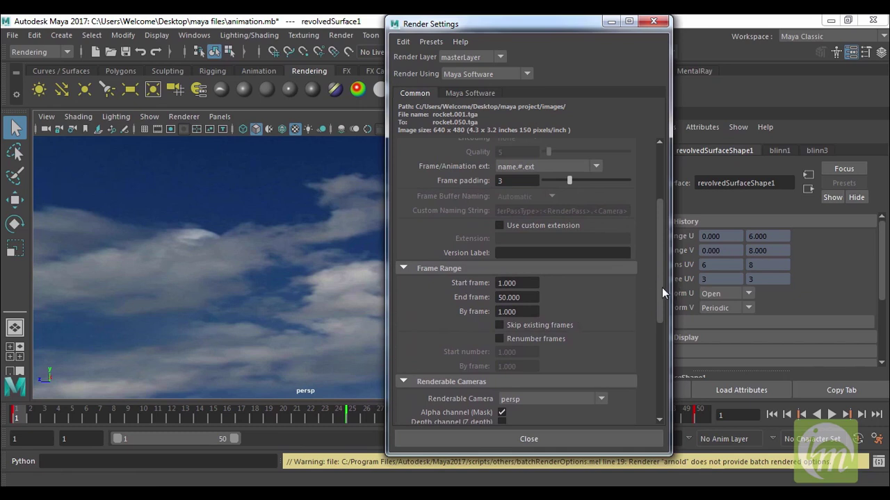
drag(660, 286, 664, 227)
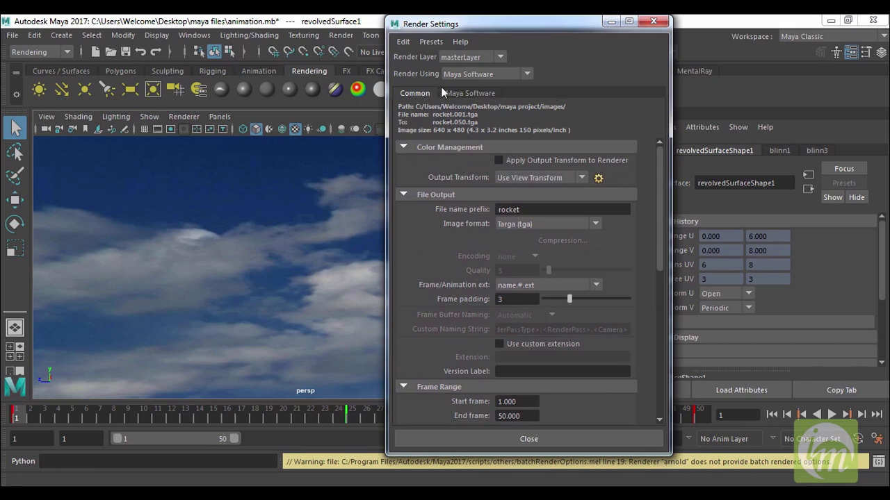
click(654, 21)
Step: Set the current project to the "maya project" folder on the Desktop
click(13, 35)
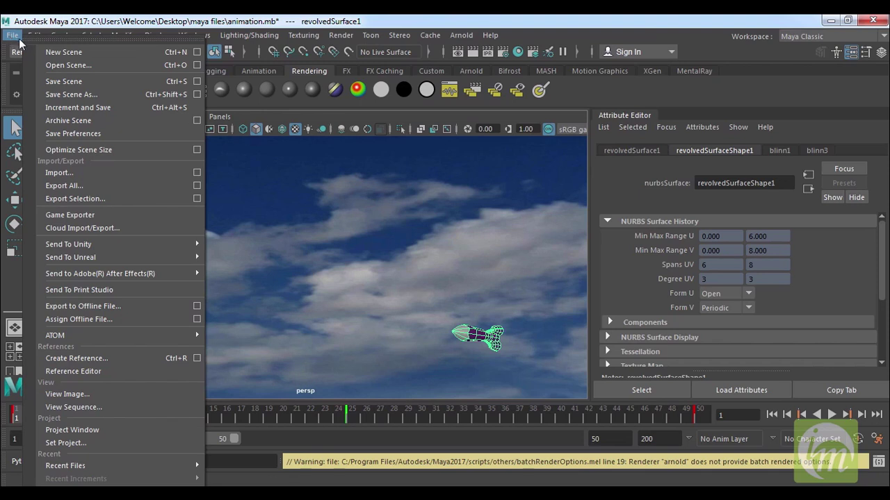
click(118, 443)
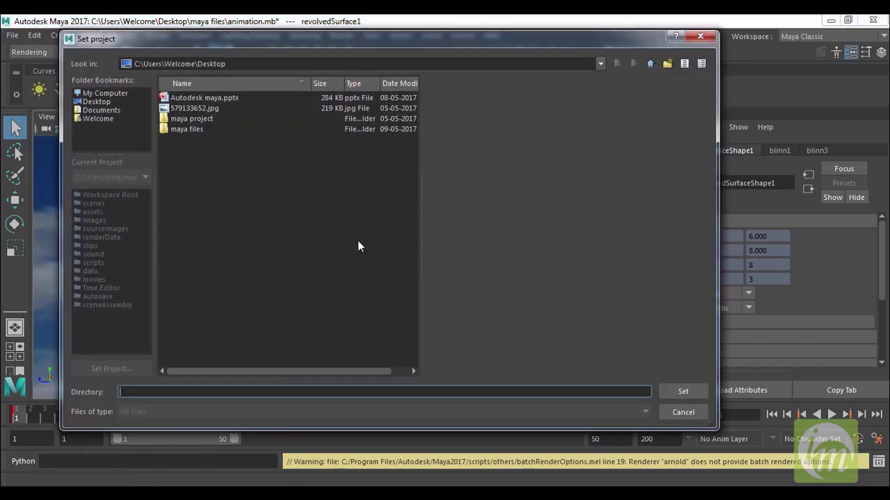
click(194, 118)
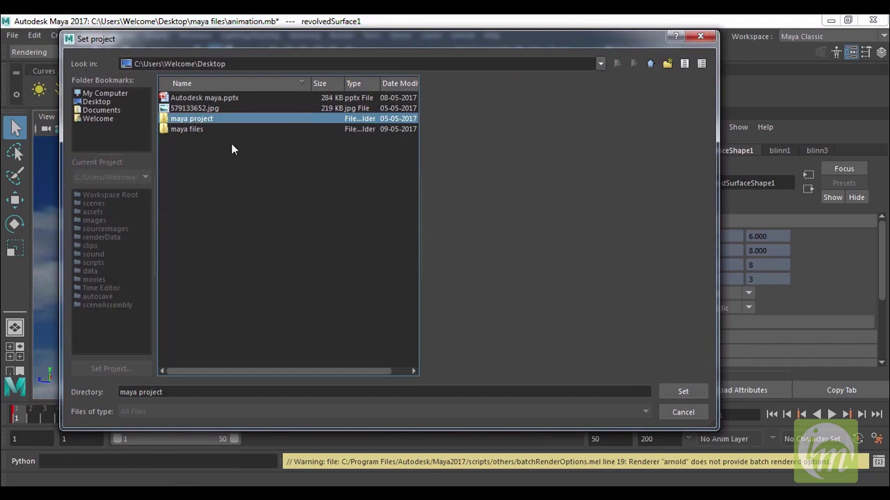
double_click(208, 119)
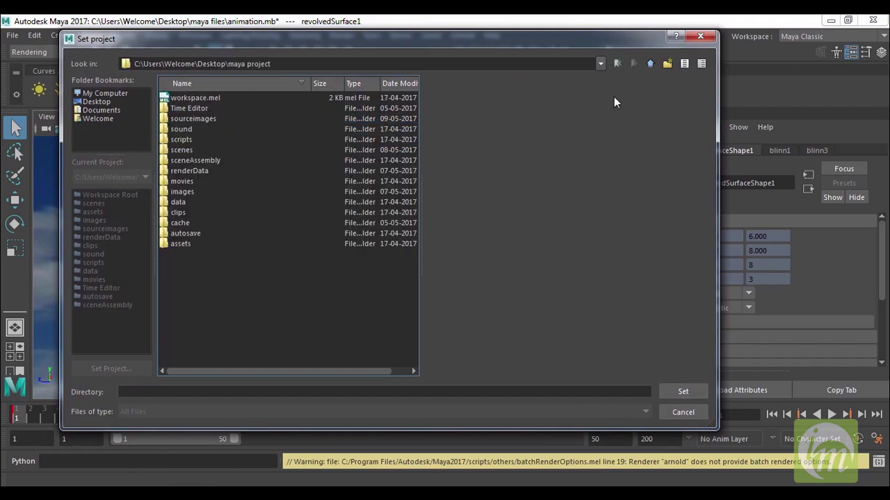
click(649, 63)
click(183, 121)
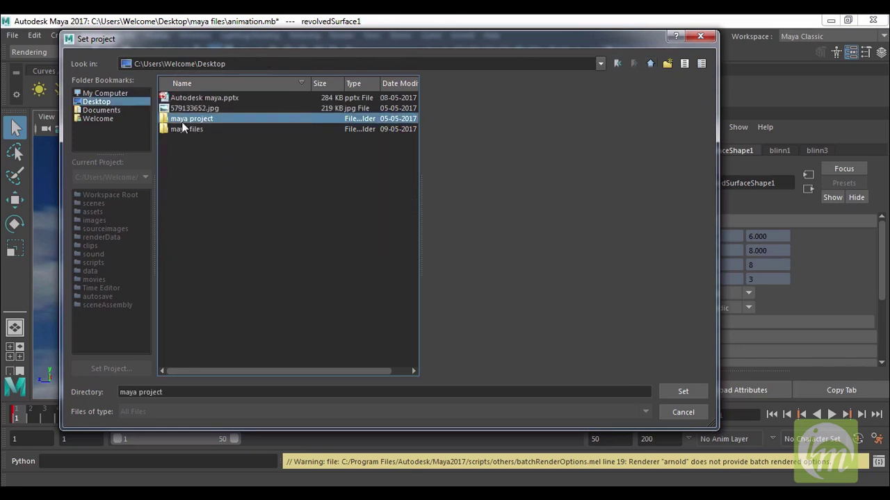
click(693, 395)
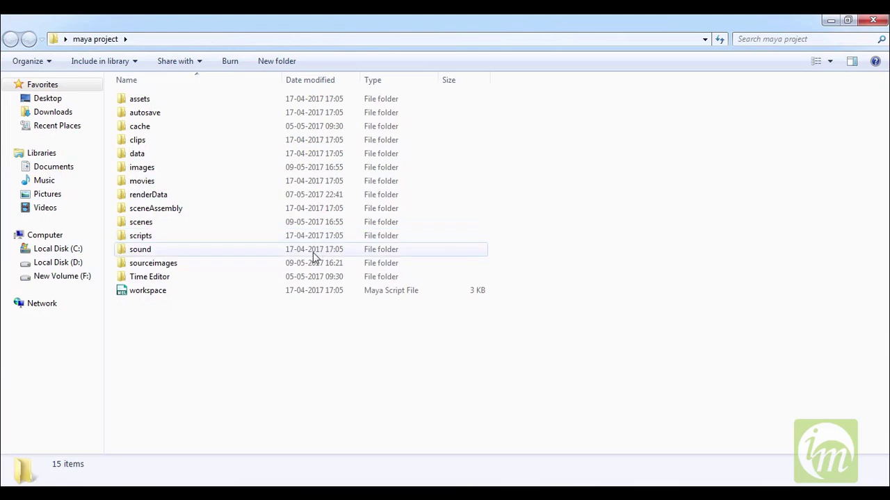
Step: Open the project's images folder in Windows Explorer and check the rendered rocket frames from rocket.001 to rocket.050
double_click(201, 170)
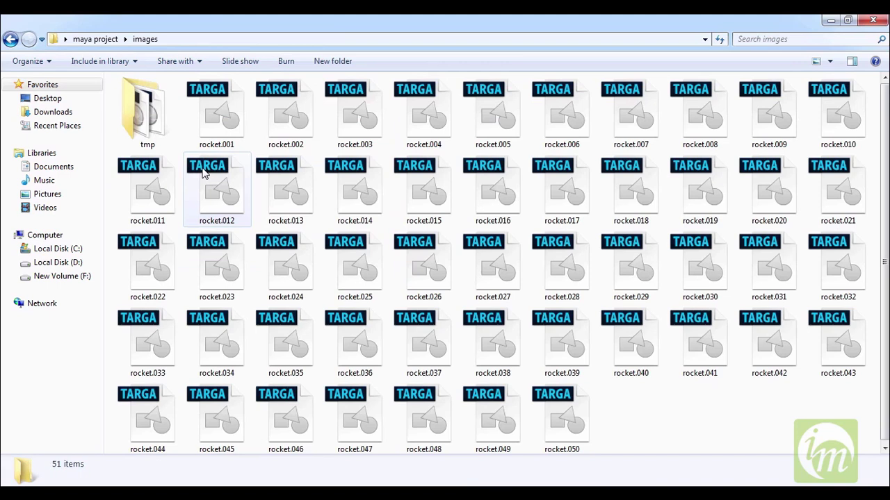
click(231, 106)
click(288, 124)
click(359, 132)
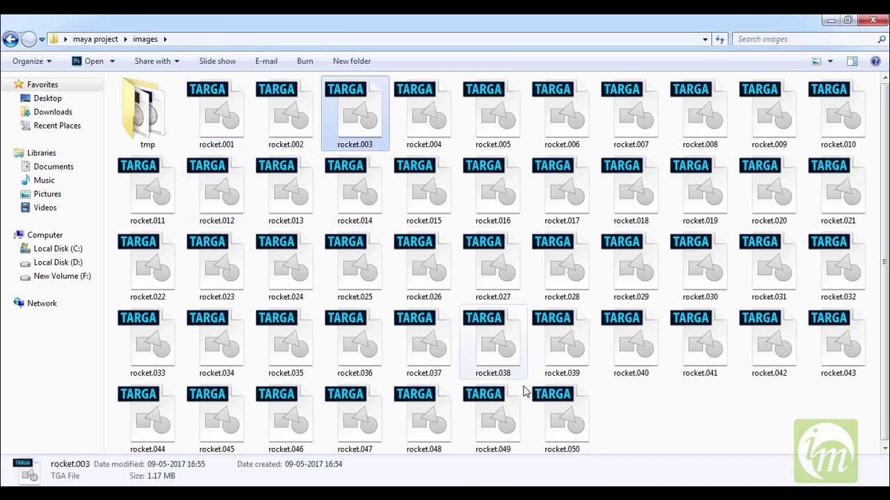
click(570, 427)
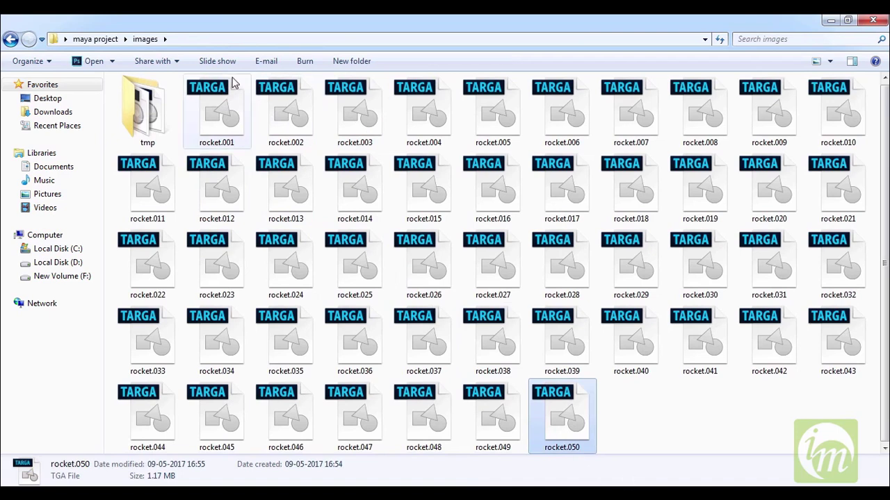
click(237, 119)
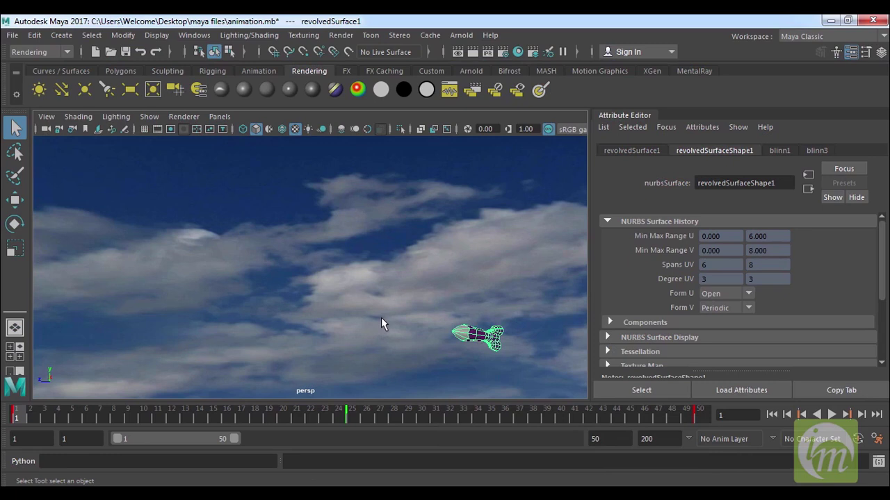
Step: Open the Playblast options from the time slider and examine the format and display size choices, keeping From window
drag(358, 406, 10, 424)
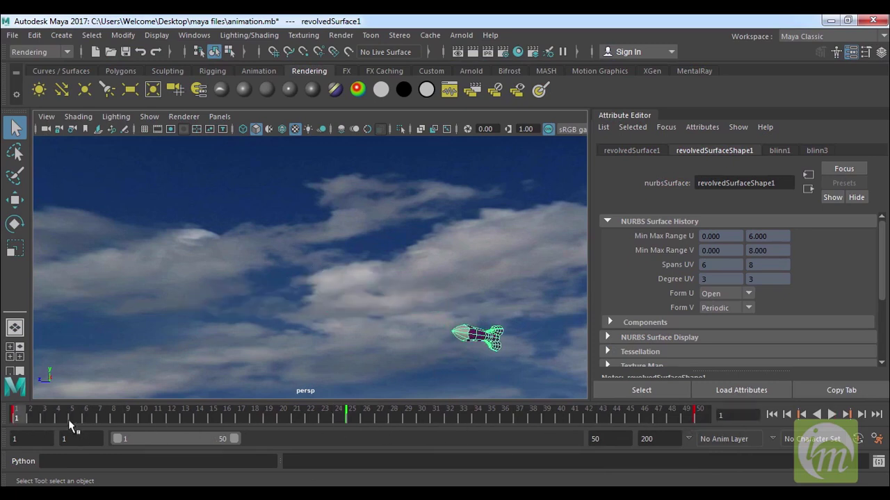
right_click(419, 414)
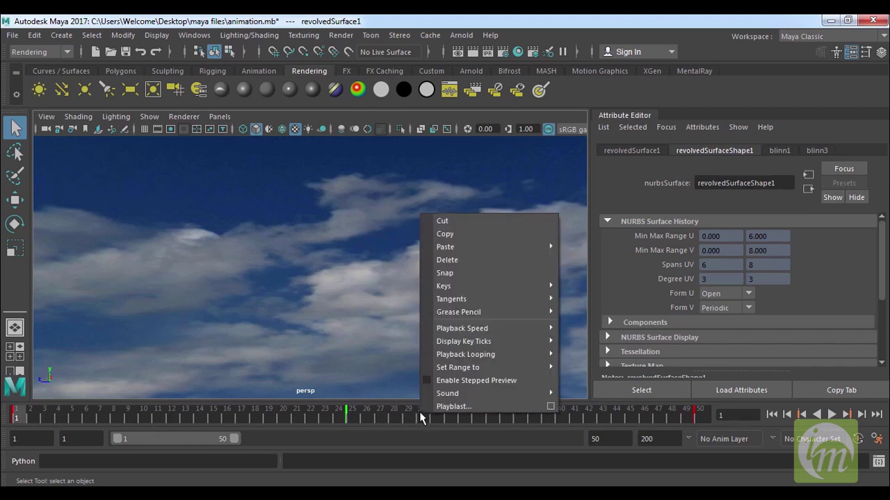
click(548, 407)
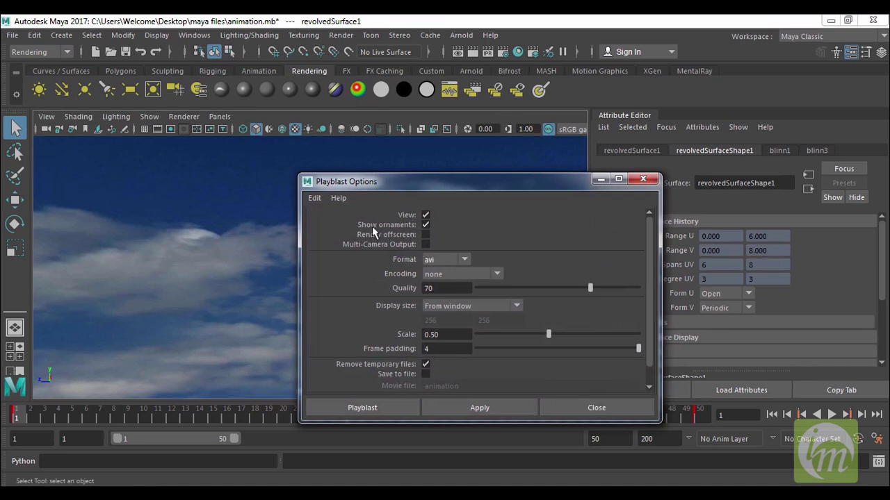
drag(436, 185, 644, 173)
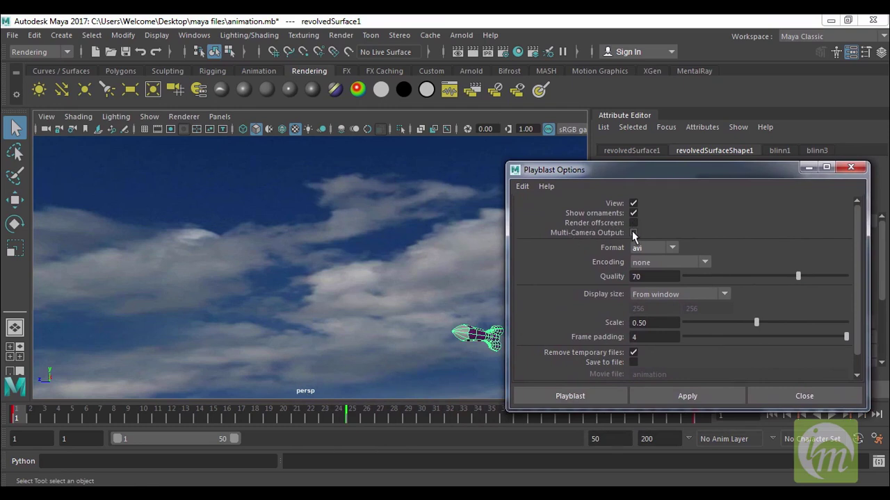
click(653, 250)
click(667, 295)
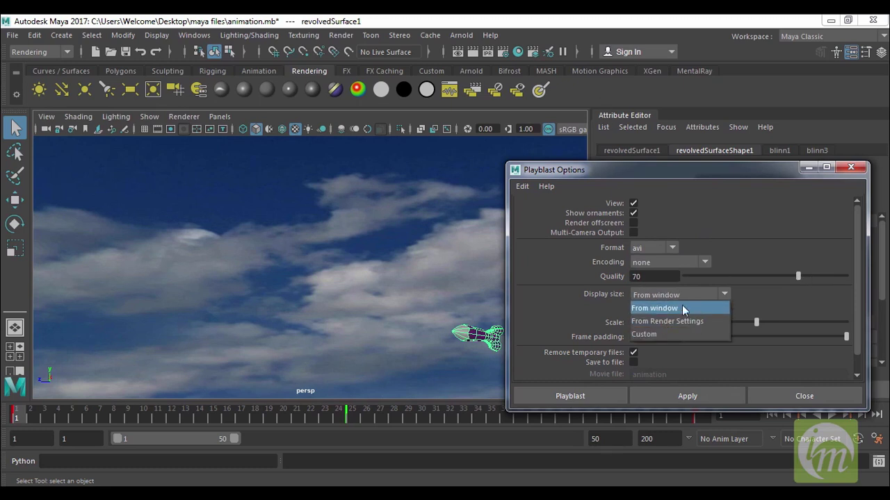
click(757, 249)
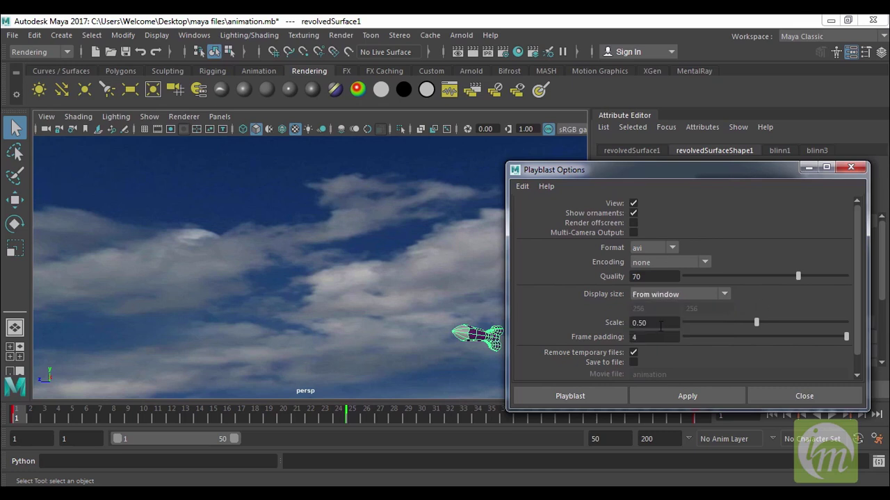
Step: Set the playblast scale to 0.75 and close the Playblast options
drag(677, 322, 562, 324)
text(0.75)
key(Return)
click(819, 394)
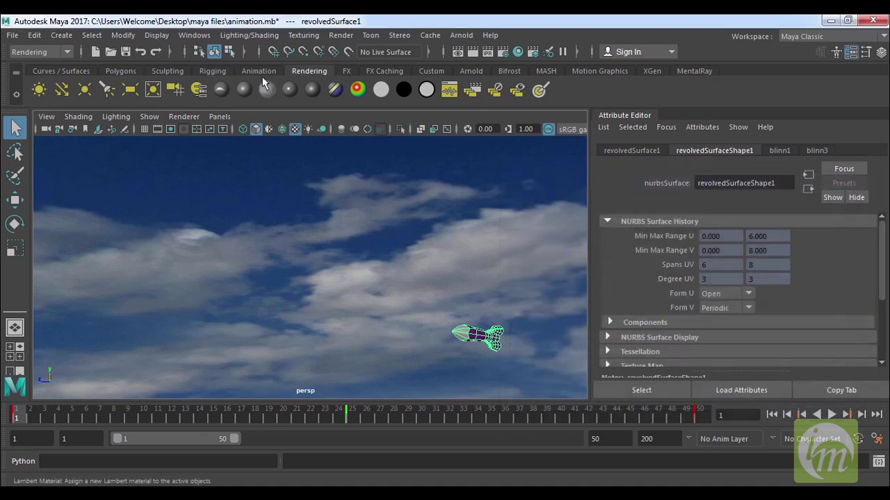
Step: Playblast the rocket animation, replay the resulting clip in the media player, and close the player
click(194, 35)
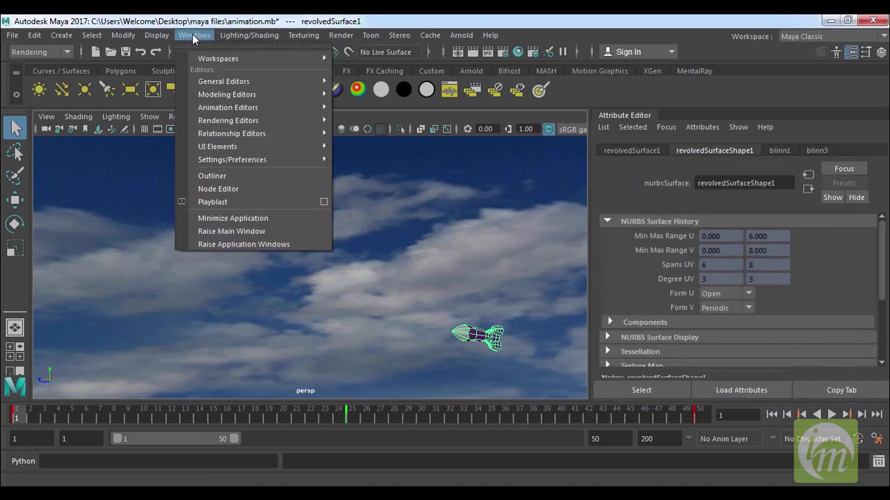
click(233, 201)
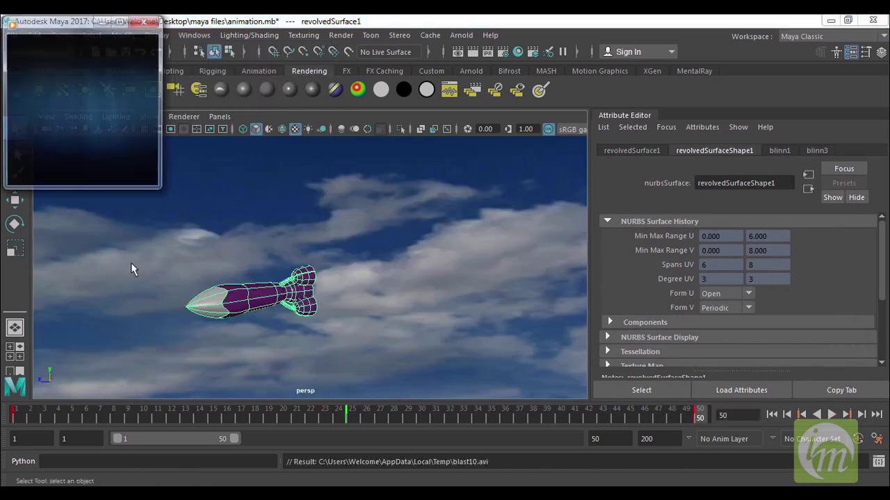
drag(187, 26, 479, 165)
click(440, 308)
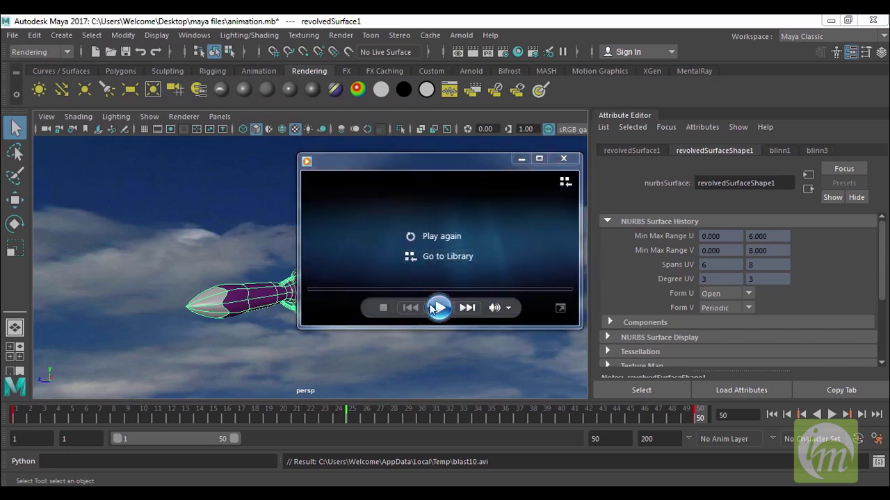
click(439, 310)
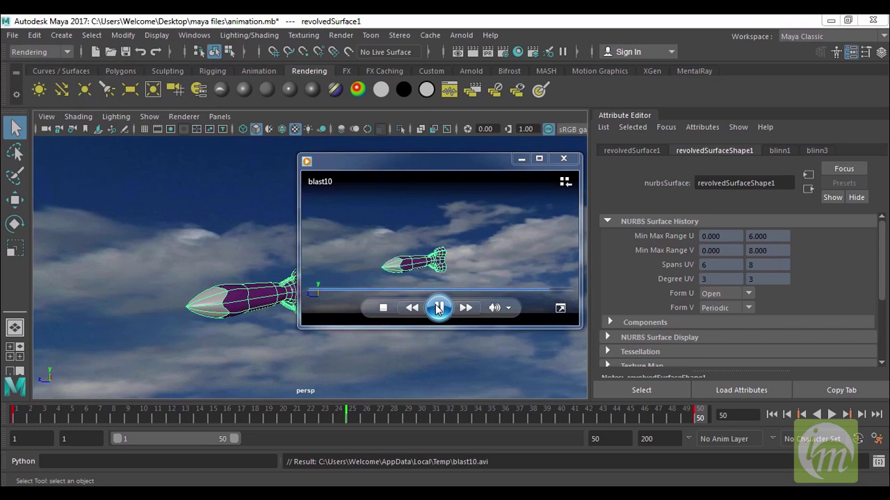
click(563, 158)
Step: Select the sky dome behind the rocket to show its aiSky attributes
drag(411, 410, 698, 426)
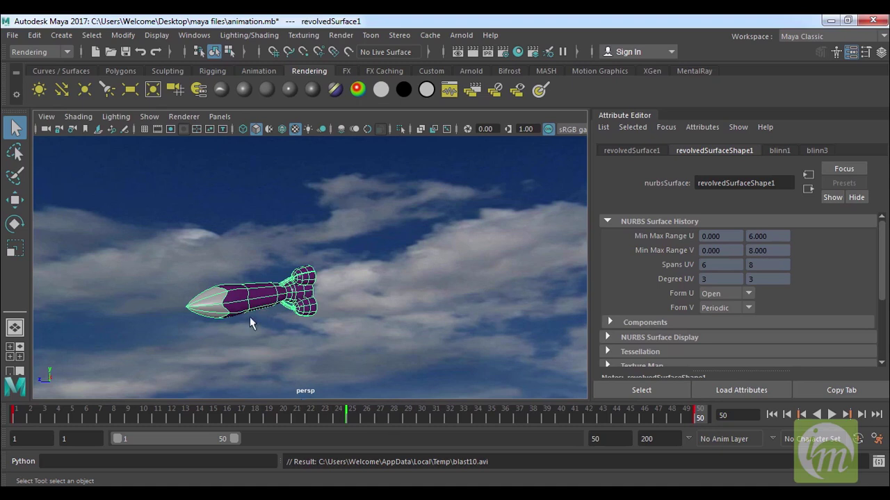
click(408, 343)
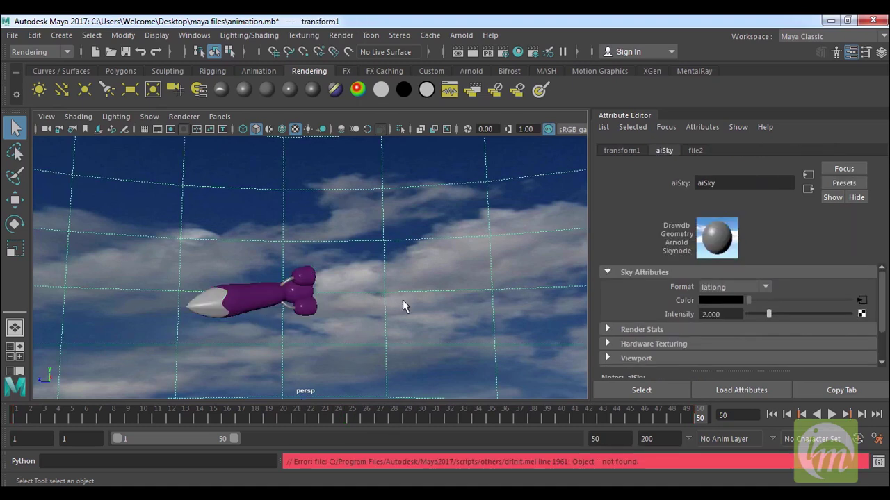